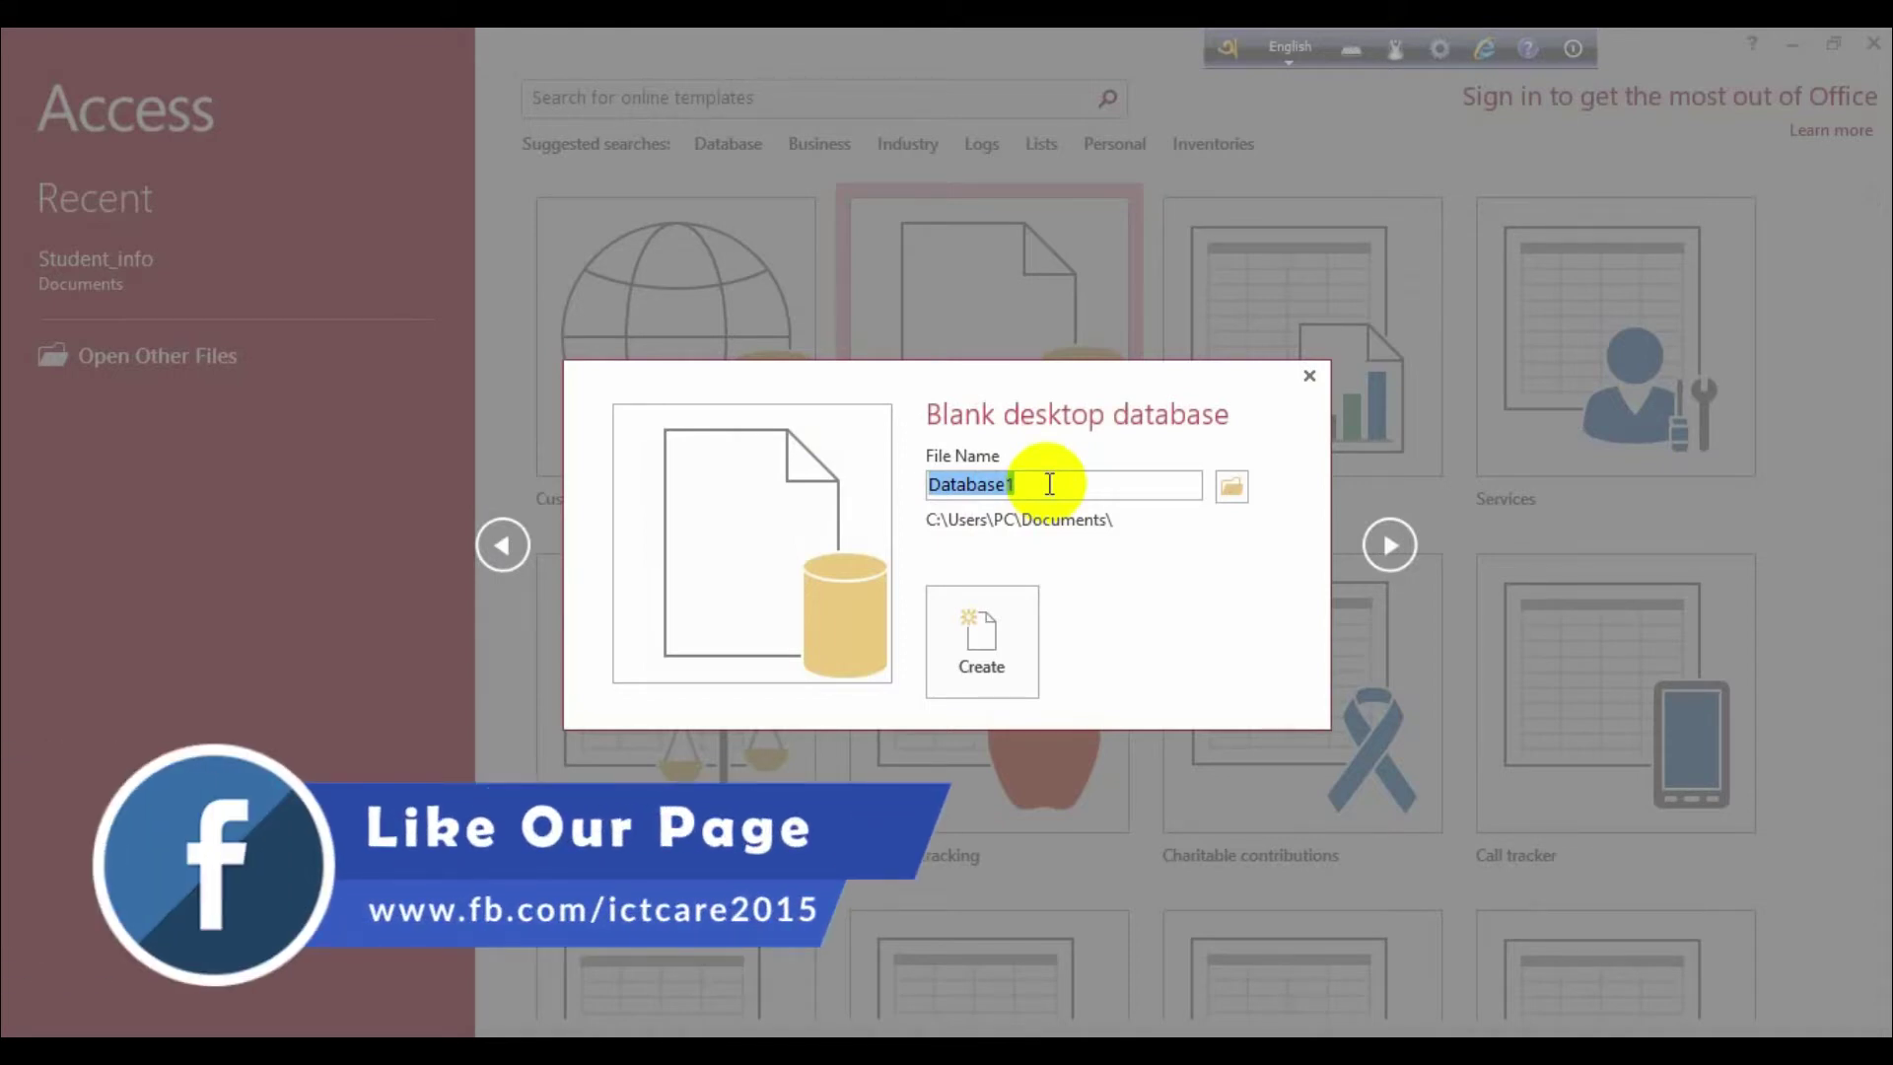
# - Create a blank desktop database named Student_info
pyautogui.write('St')
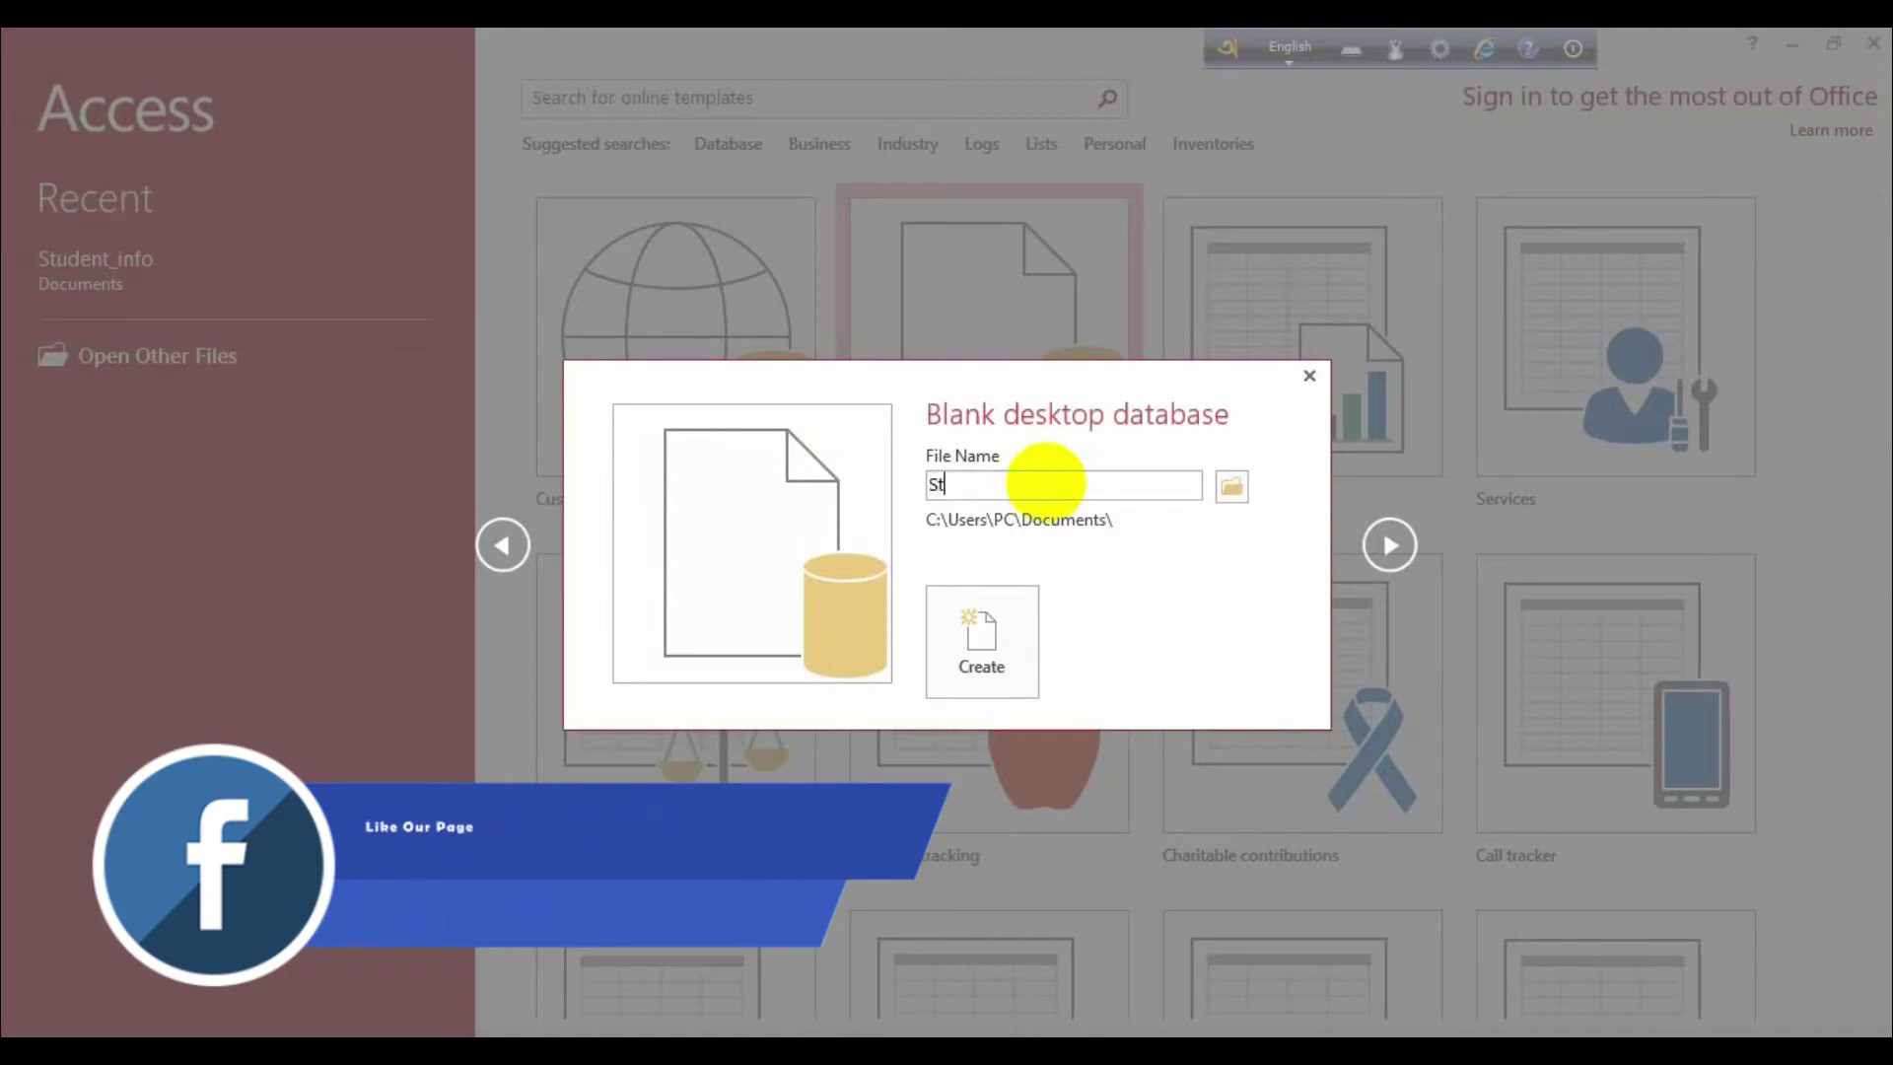
pyautogui.write('udent_info')
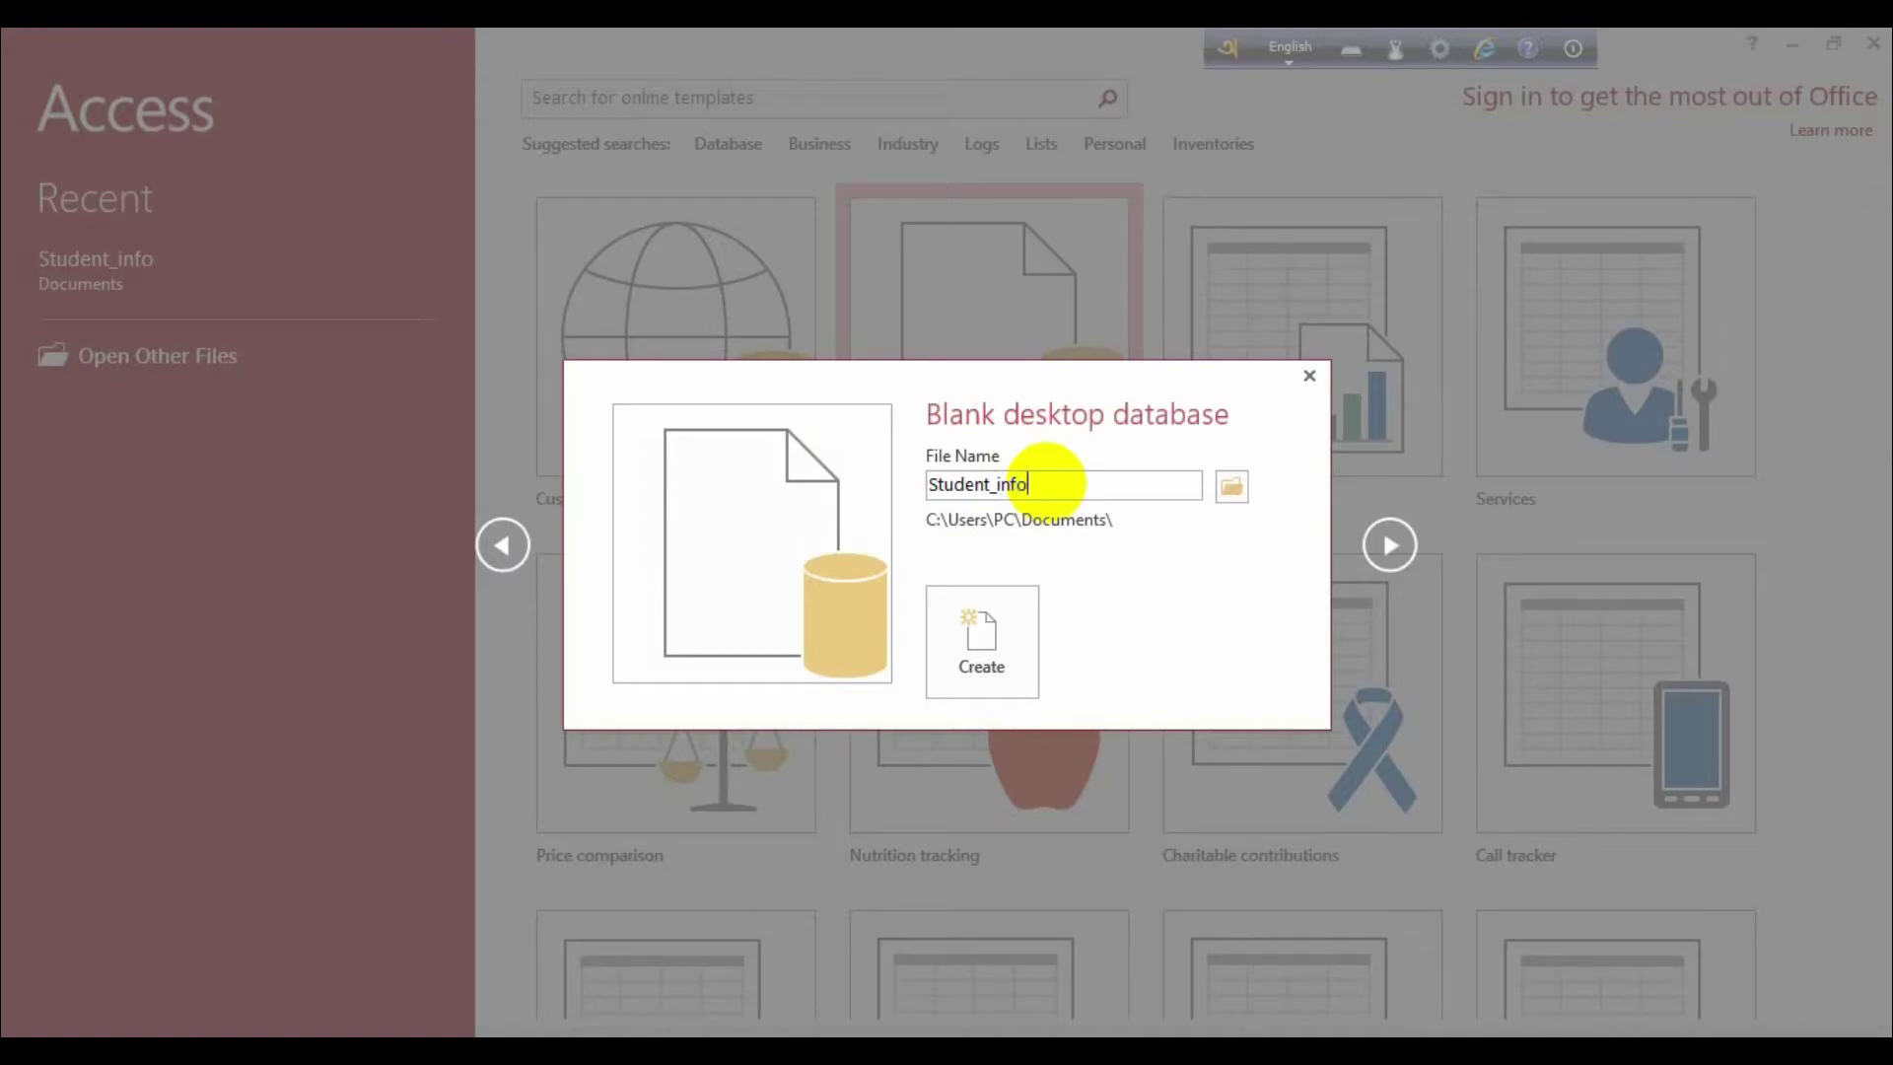
pyautogui.click(1004, 623)
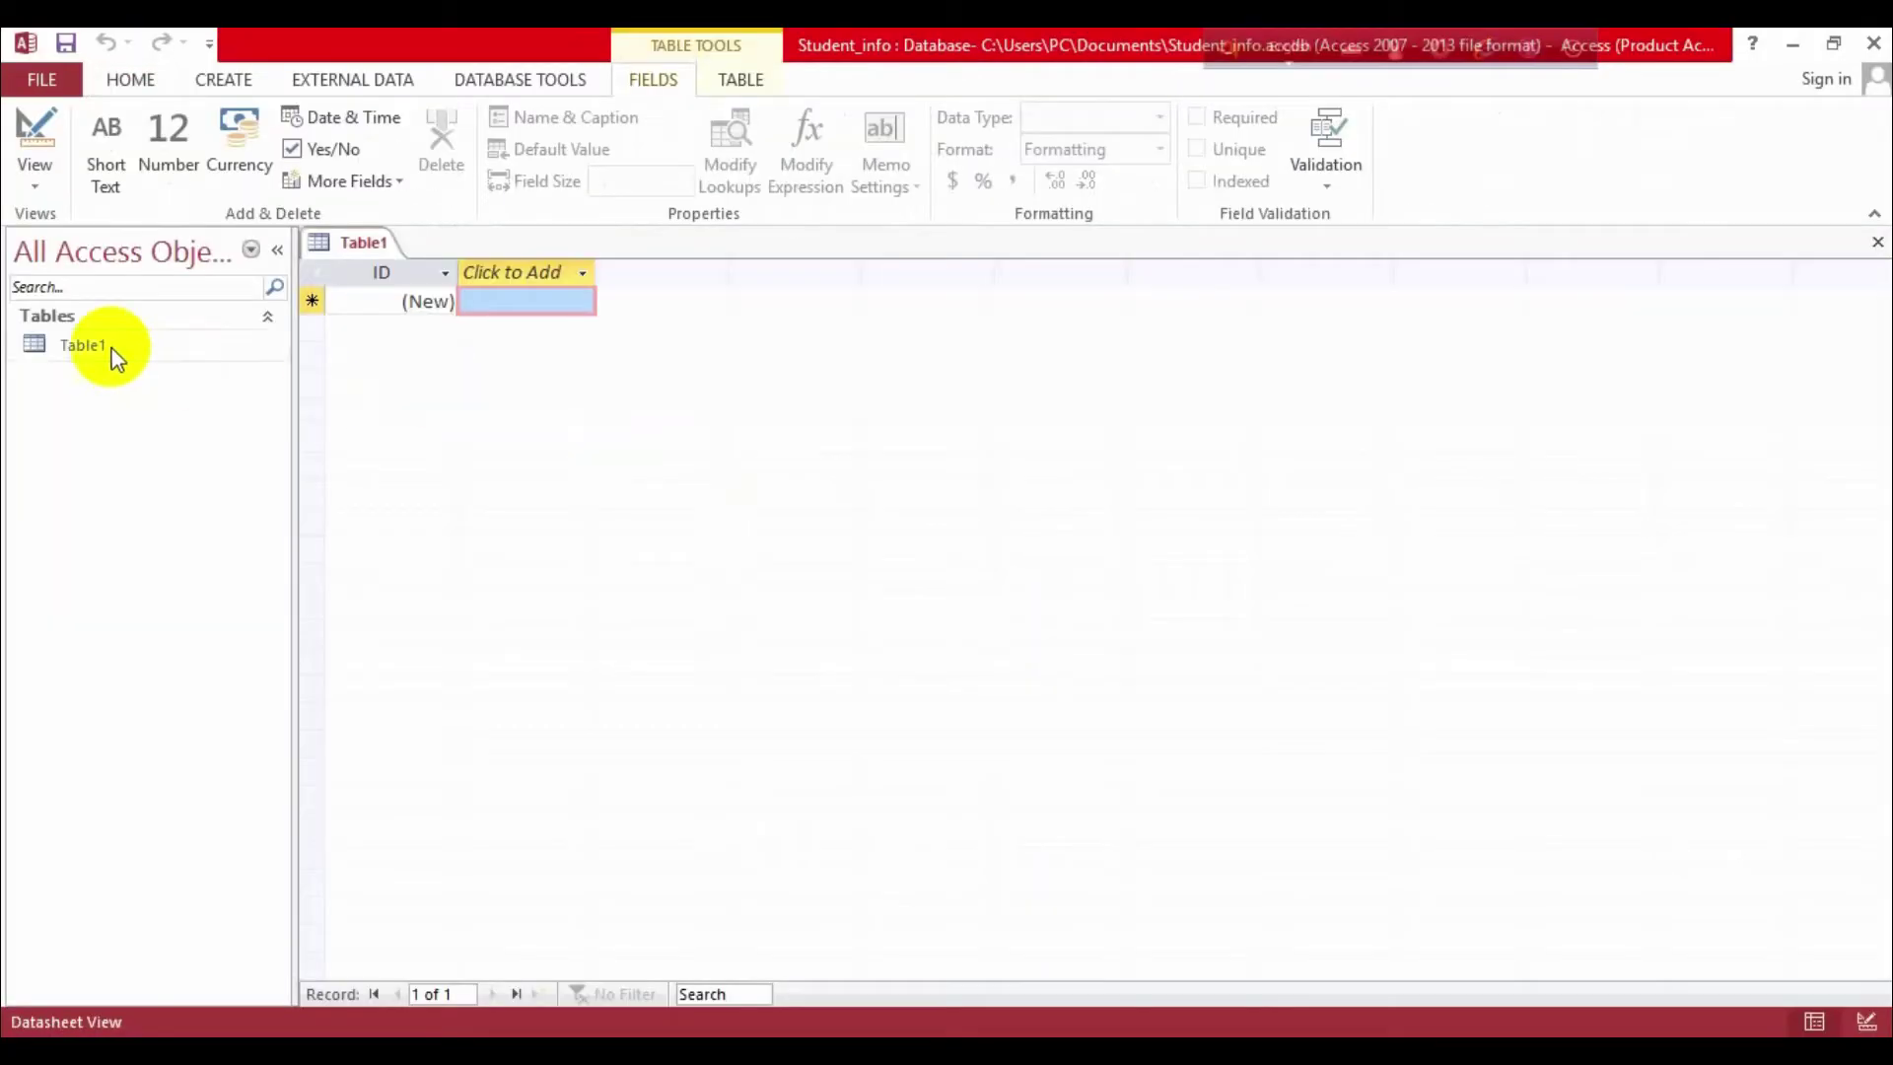
# - Open Table1 in Design View and save it as Academic_info
pyautogui.rightClick(98, 346)
pyautogui.click(162, 407)
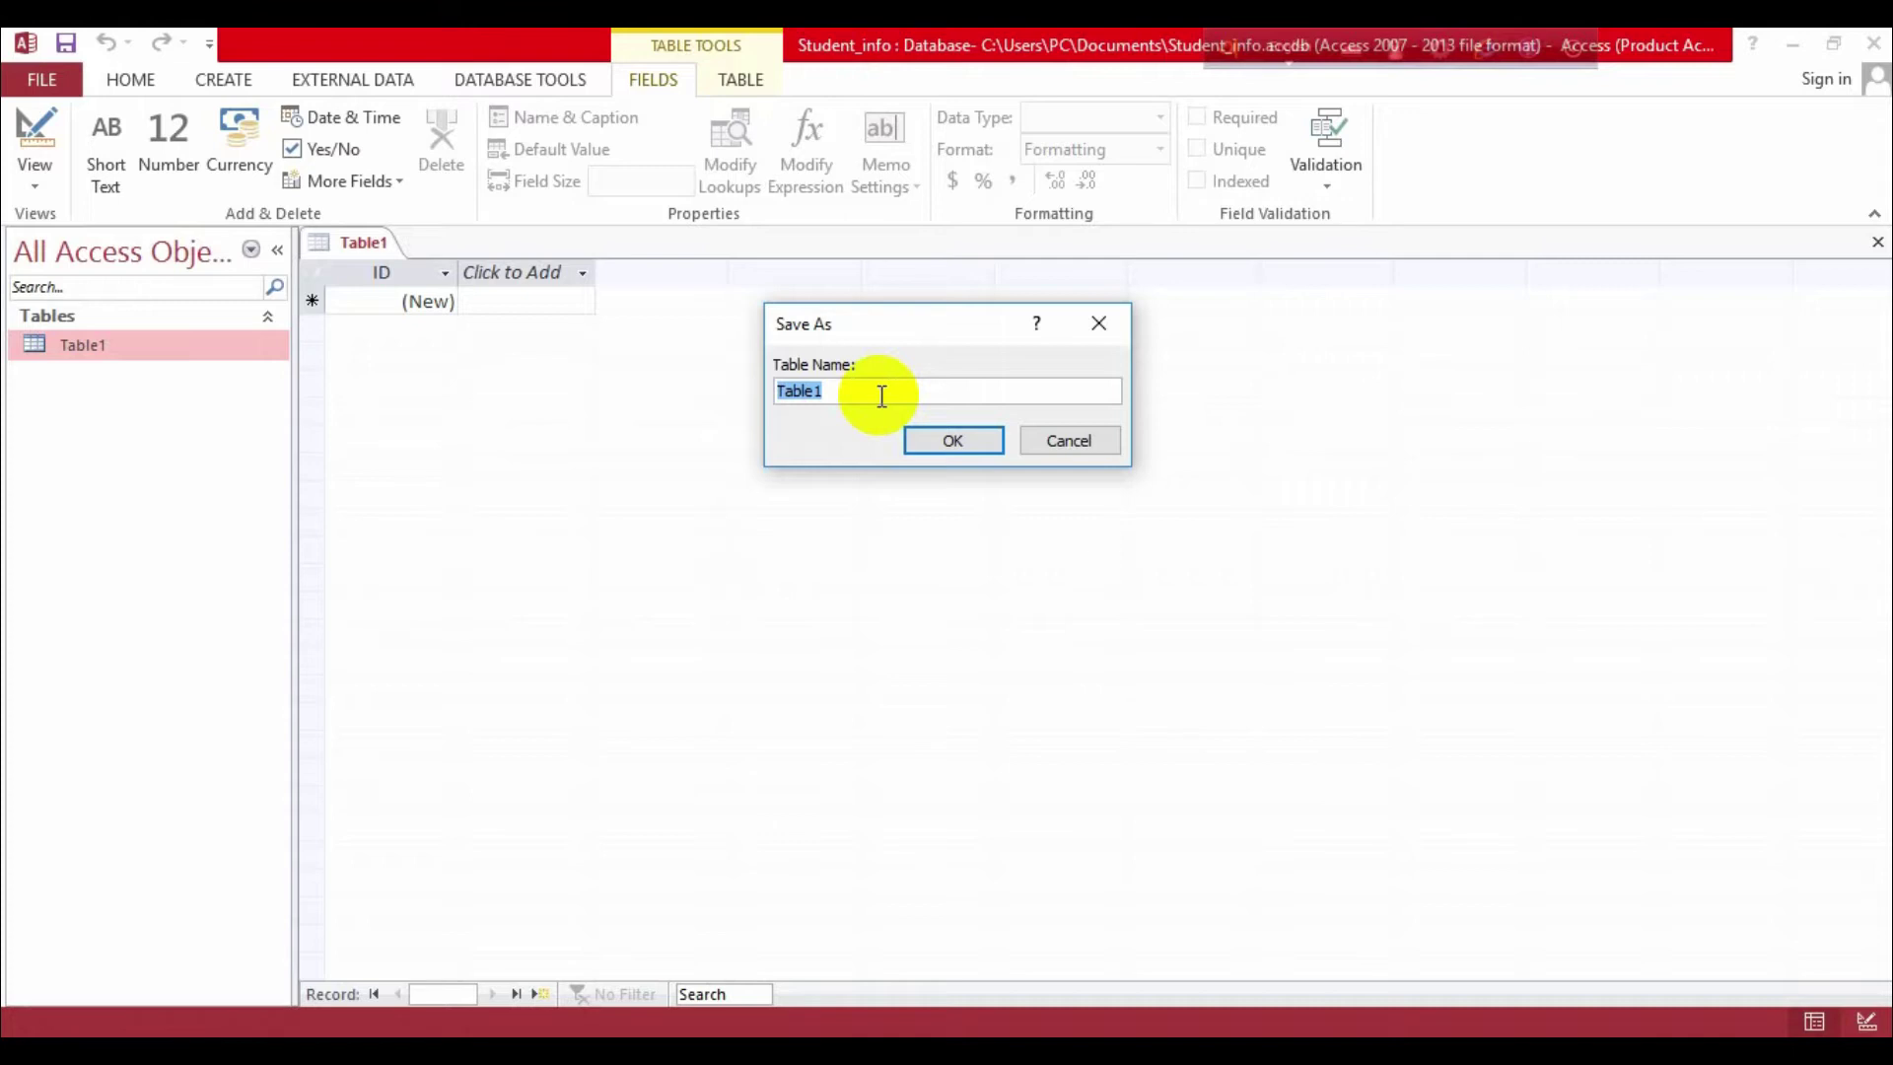
pyautogui.write('Academic')
pyautogui.press('BackSpace')
pyautogui.press('BackSpace')
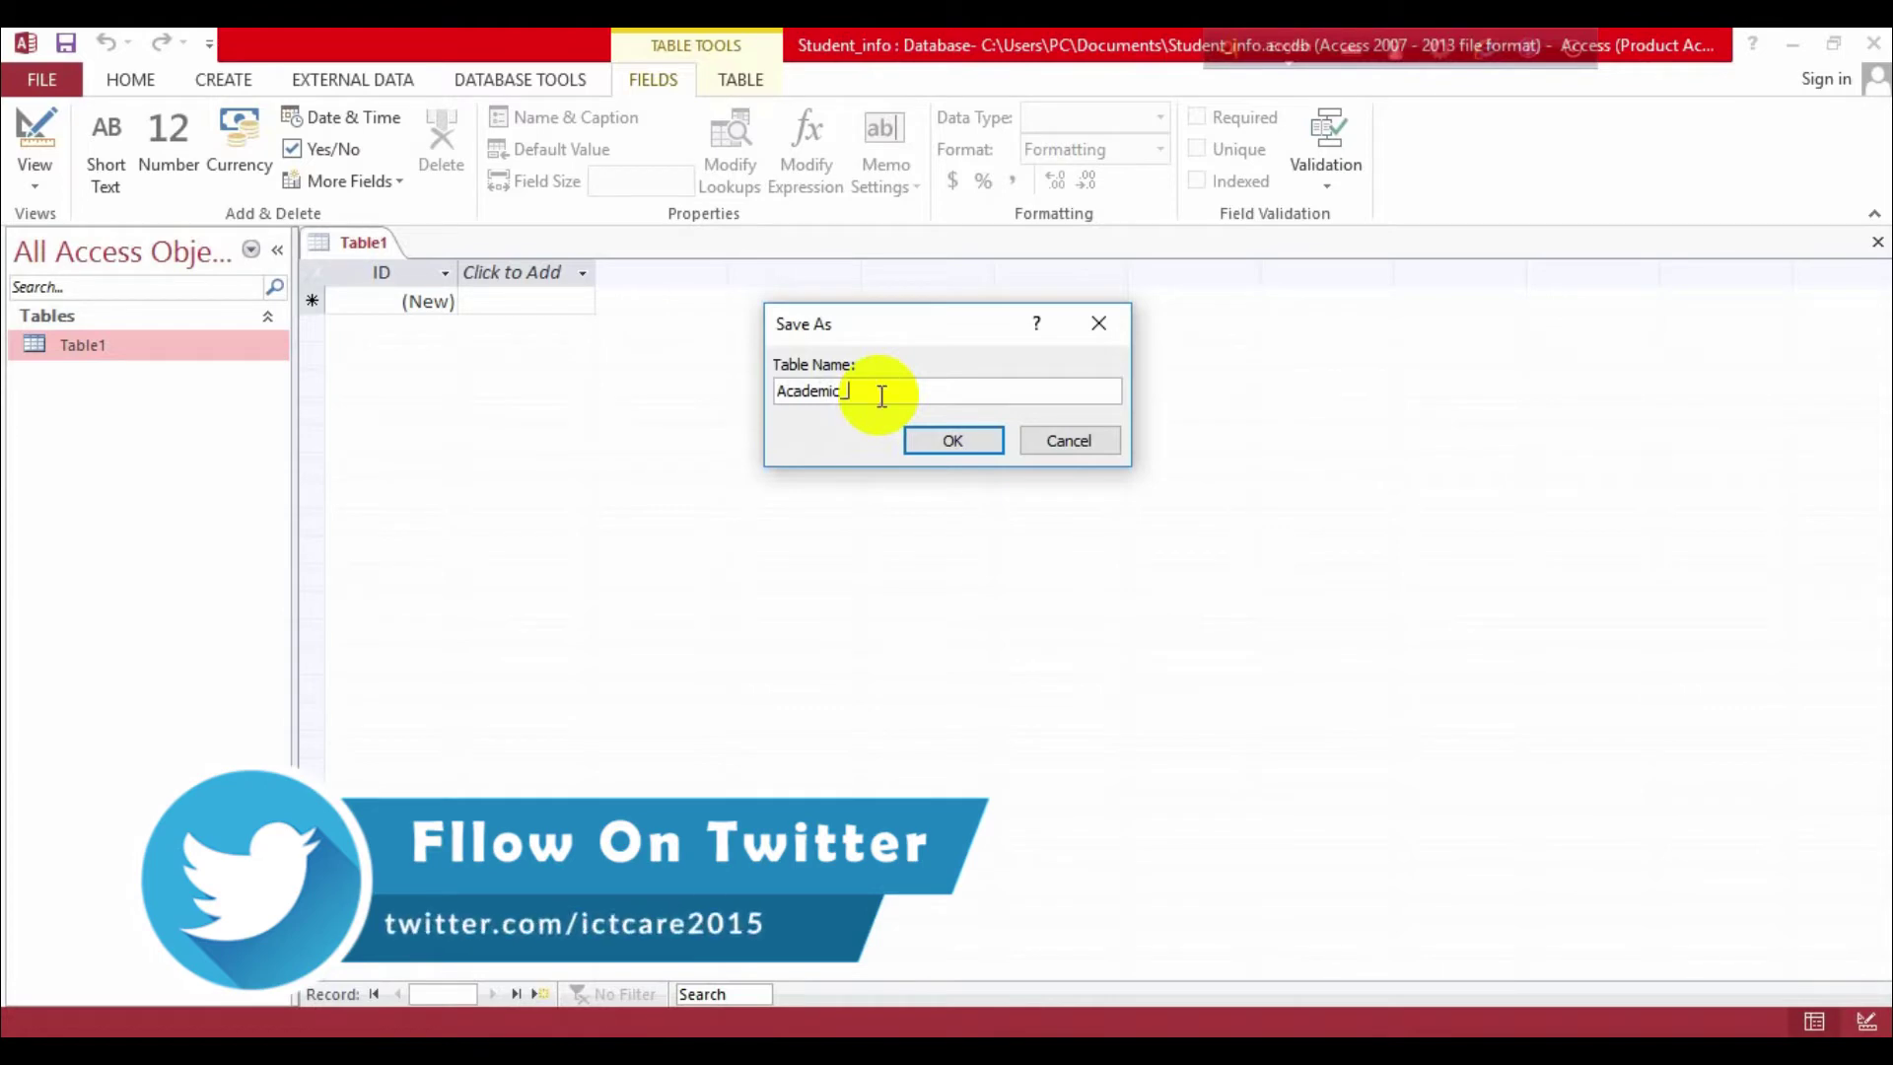
pyautogui.write('_info')
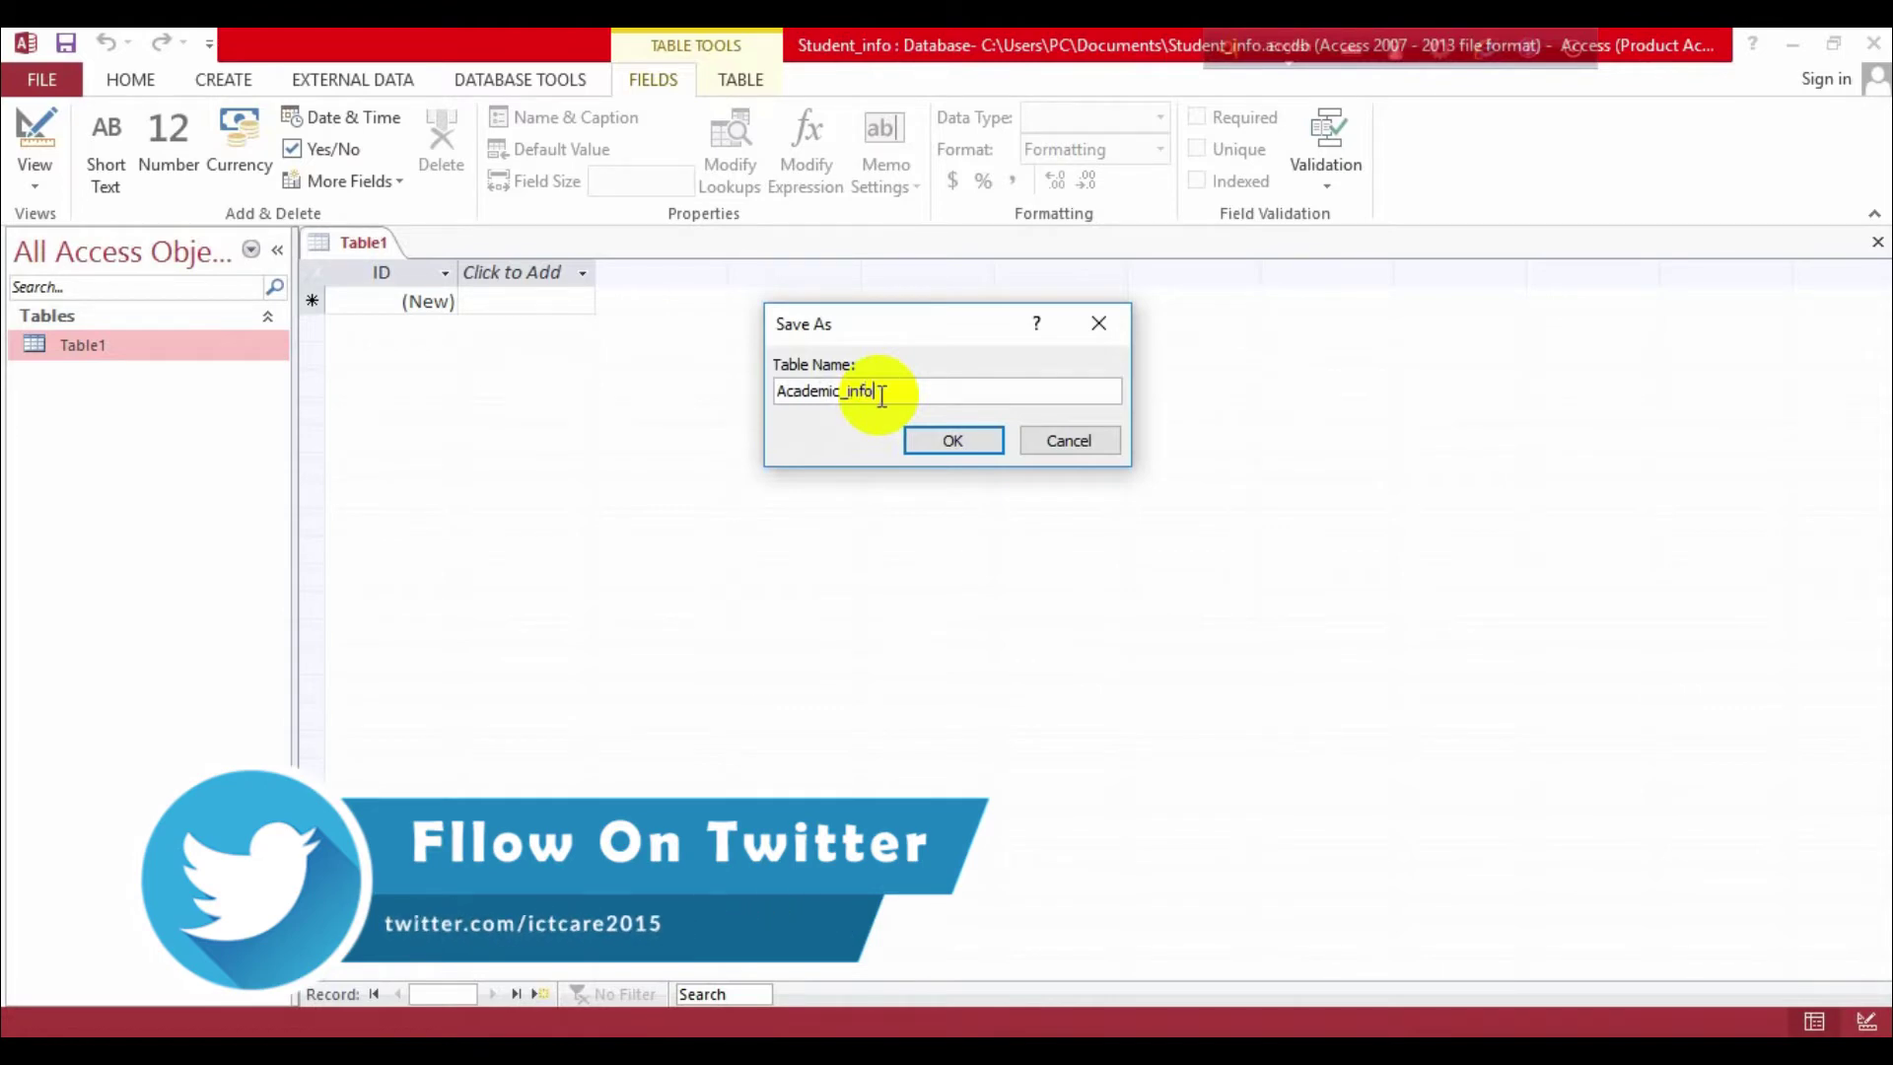
pyautogui.click(961, 444)
# - Rename the ID key field to Roll and make it a Number field
pyautogui.write('Roll')
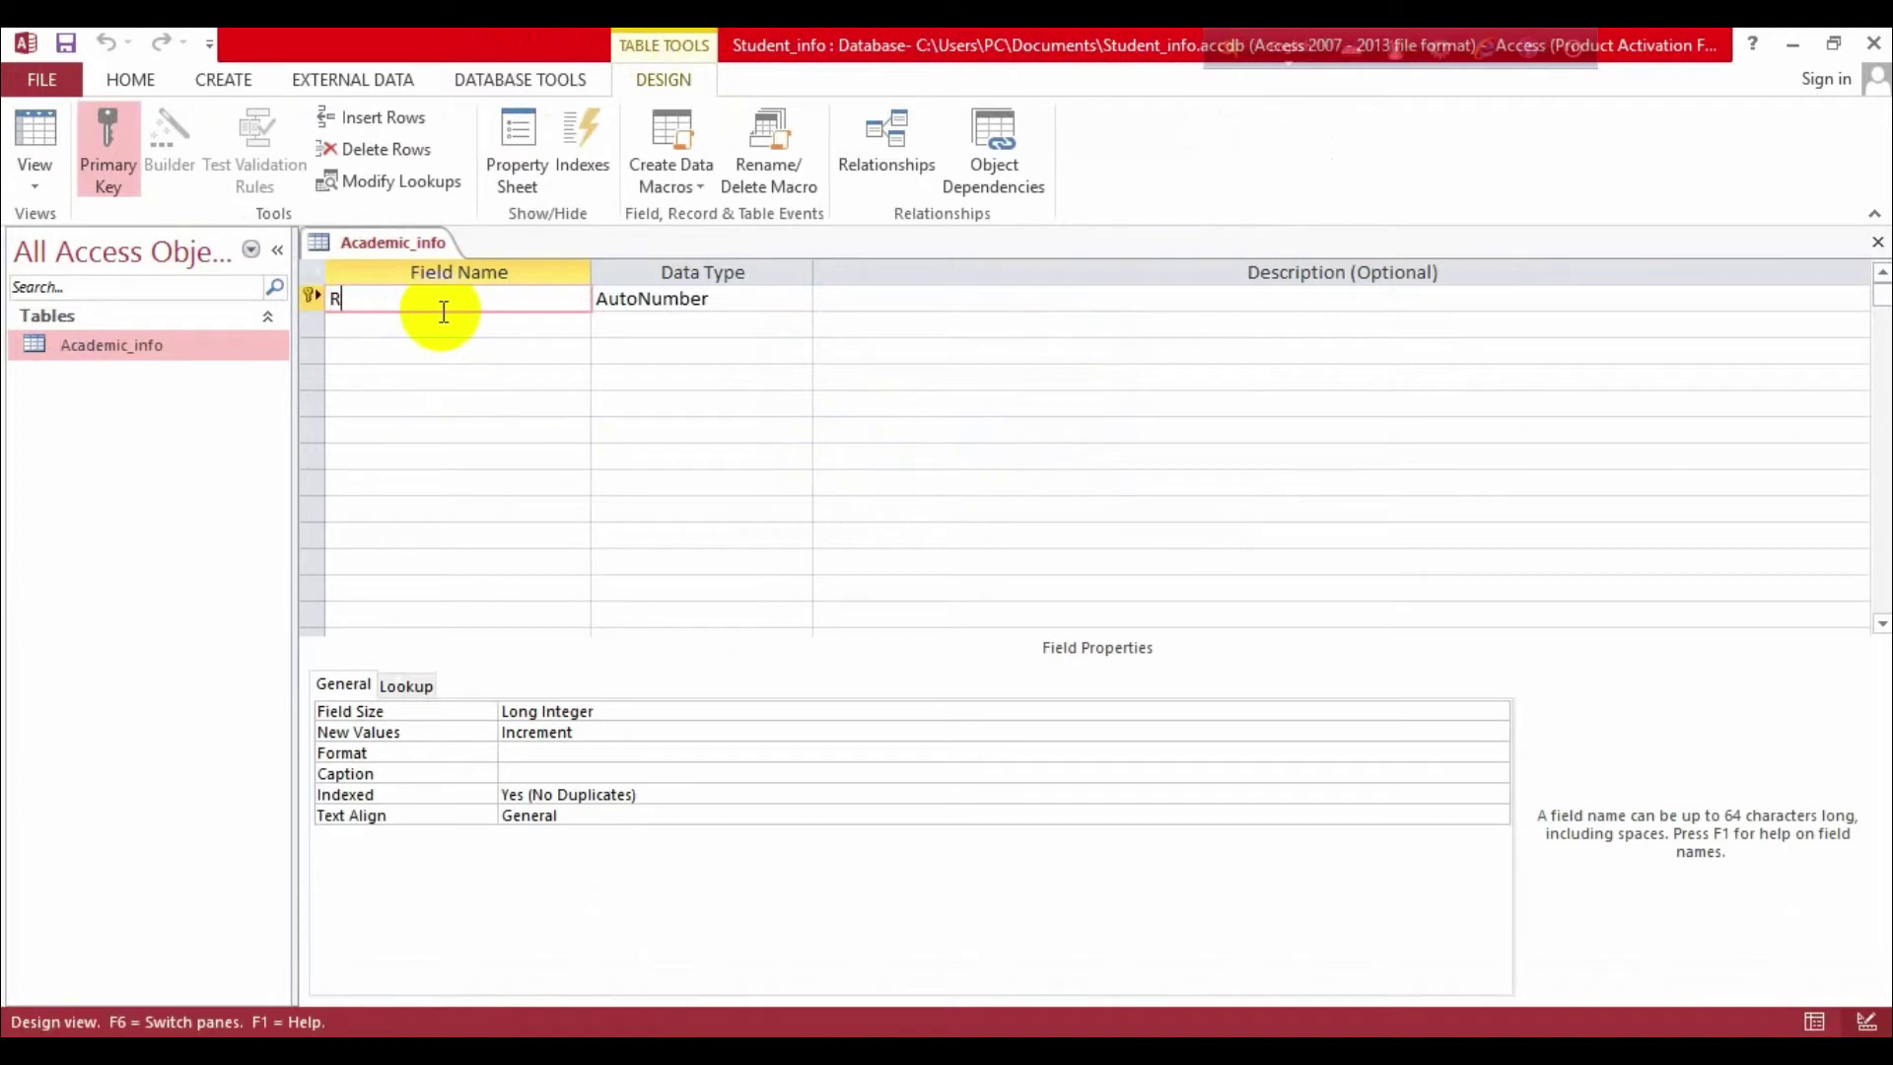
pyautogui.click(759, 320)
pyautogui.click(784, 298)
pyautogui.click(799, 300)
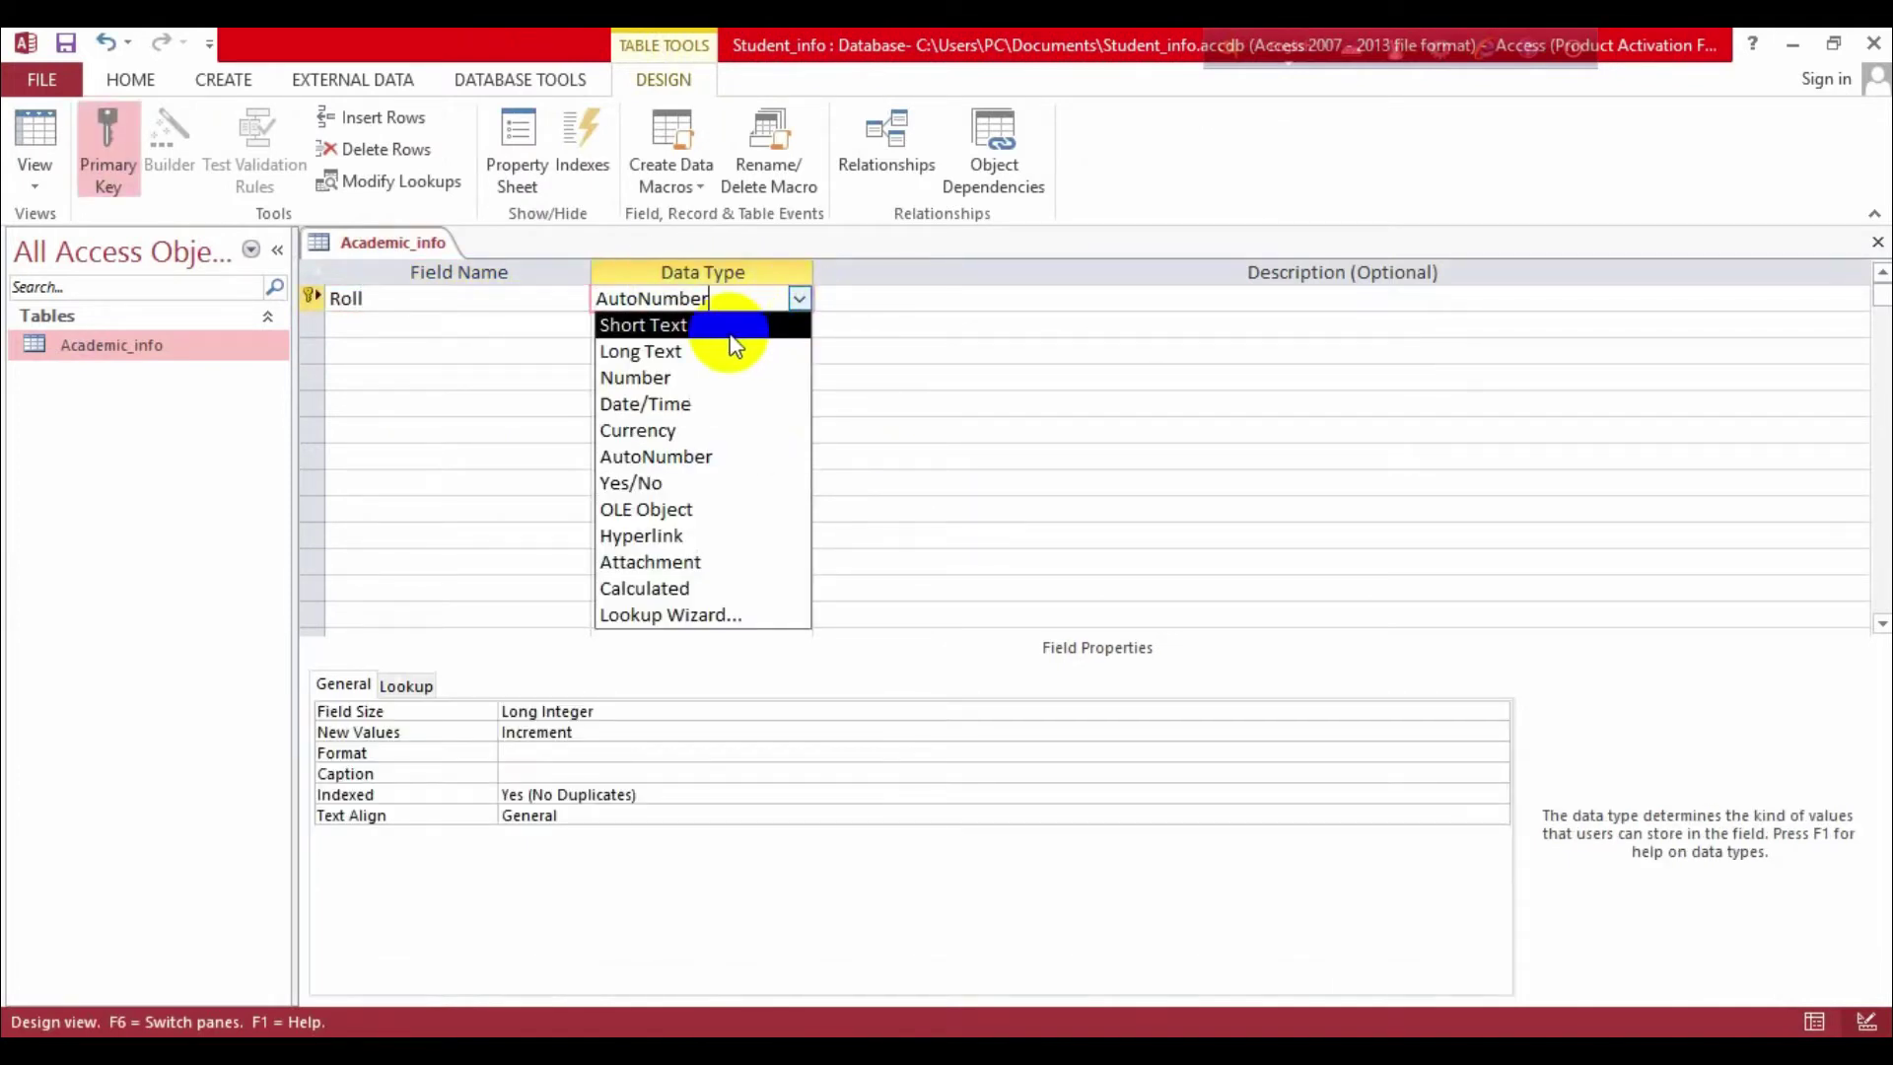
pyautogui.click(680, 377)
# - Add a Short Text field called Name, accepting the reserved-word warning
pyautogui.click(419, 325)
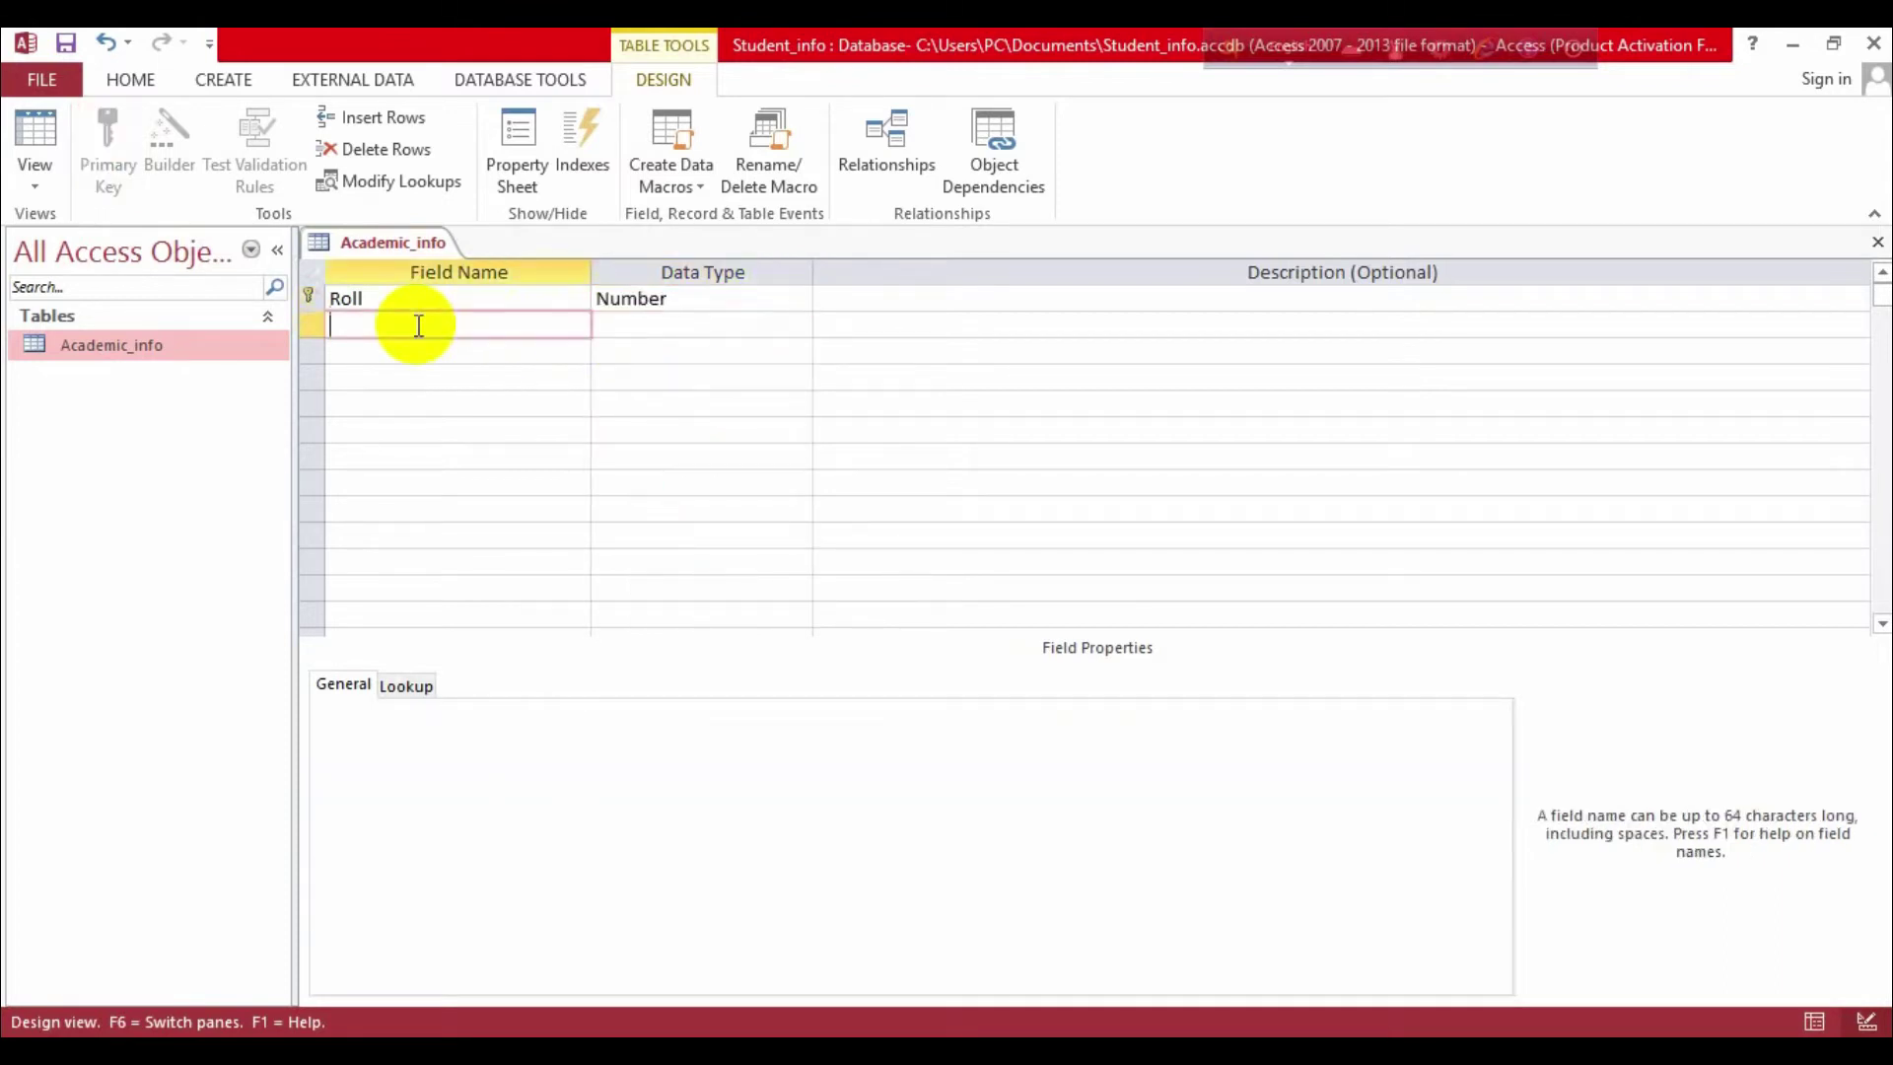
pyautogui.write('Name')
pyautogui.click(704, 327)
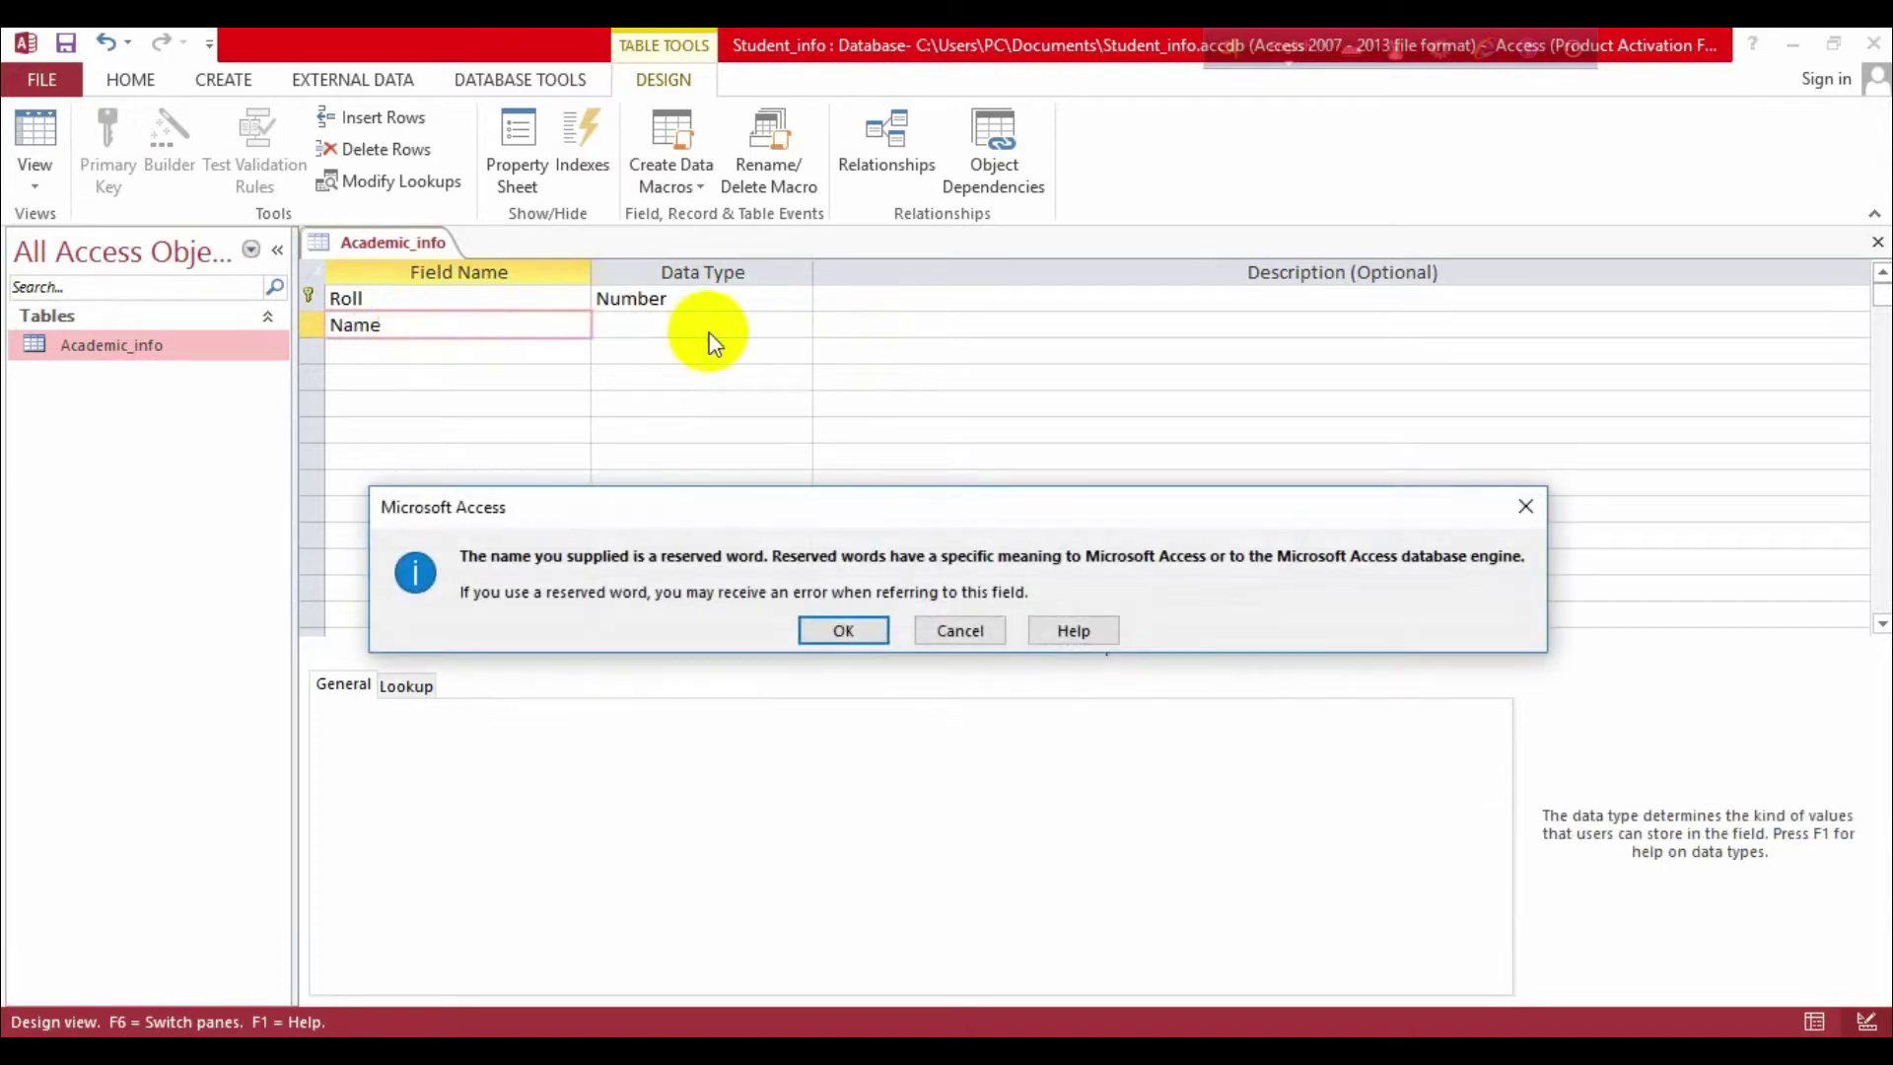
pyautogui.click(854, 631)
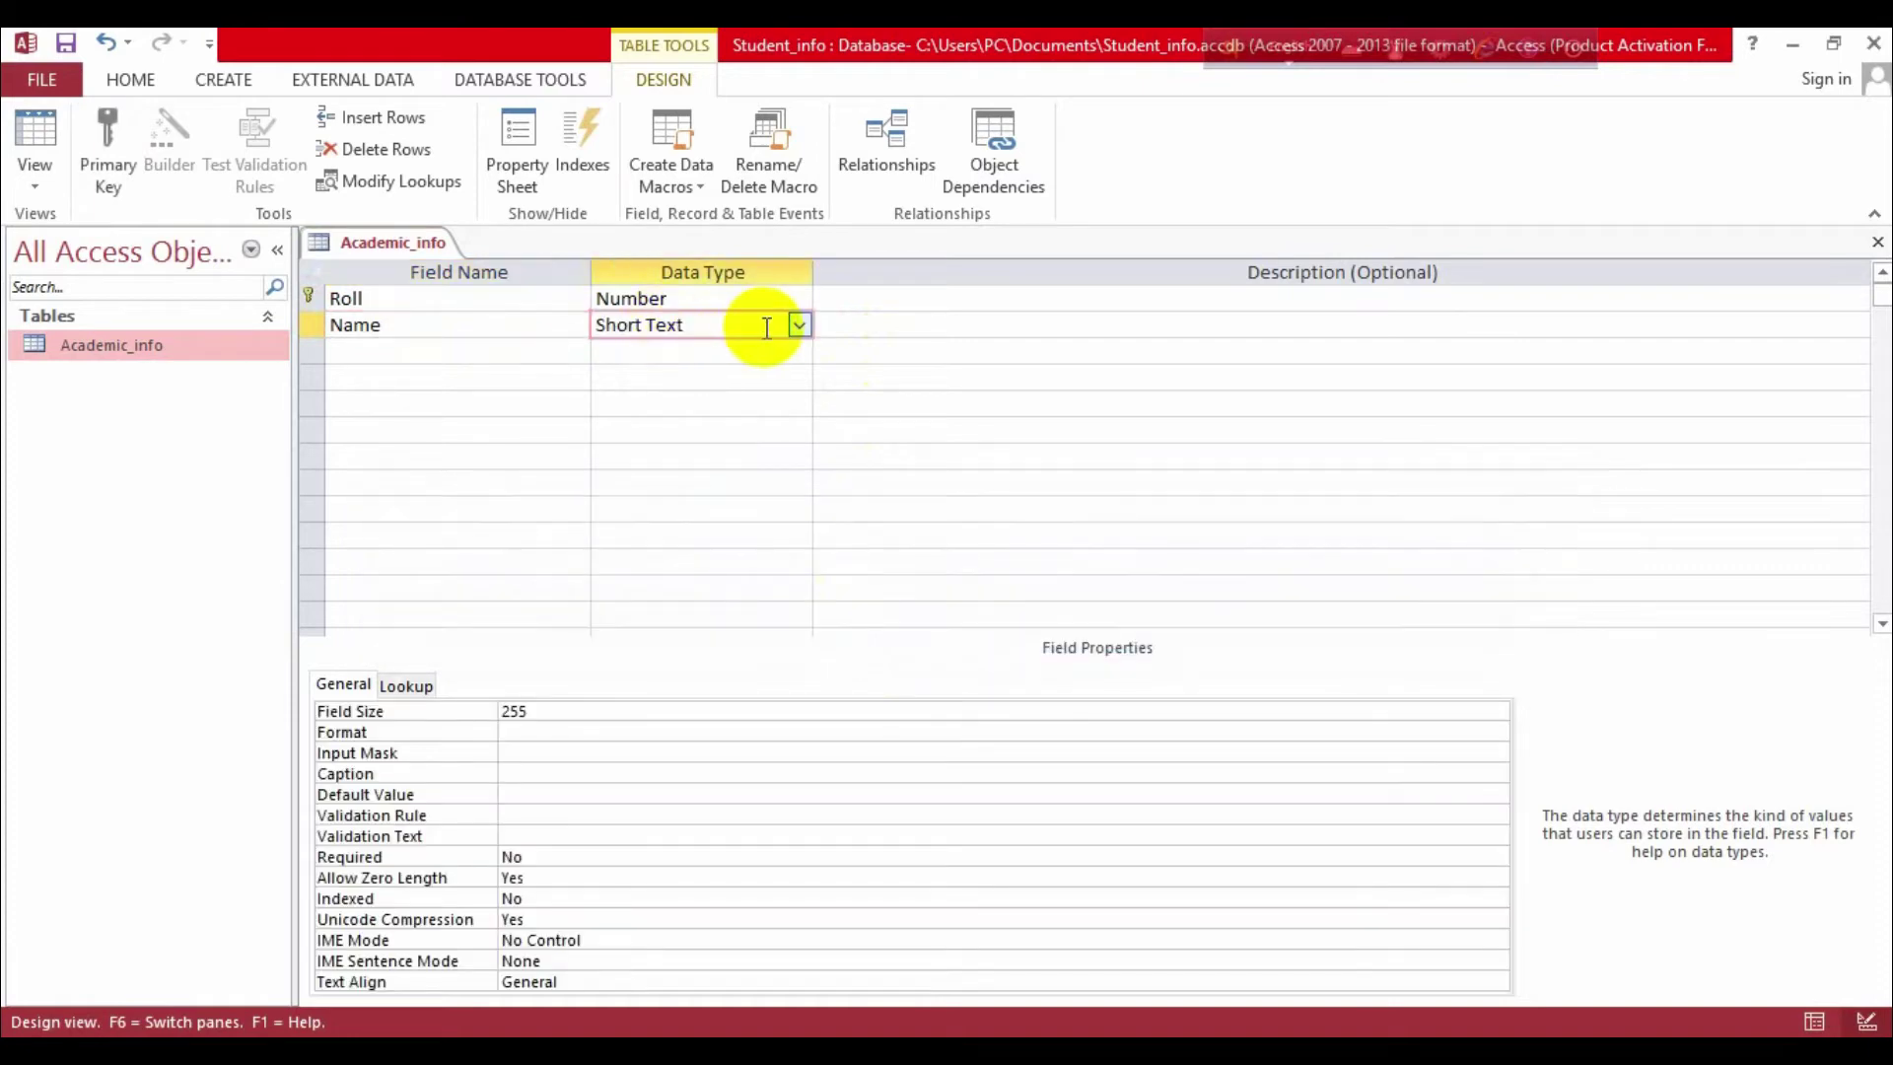
# - Add a Number field called Mark and close the Academic_info design
pyautogui.click(477, 351)
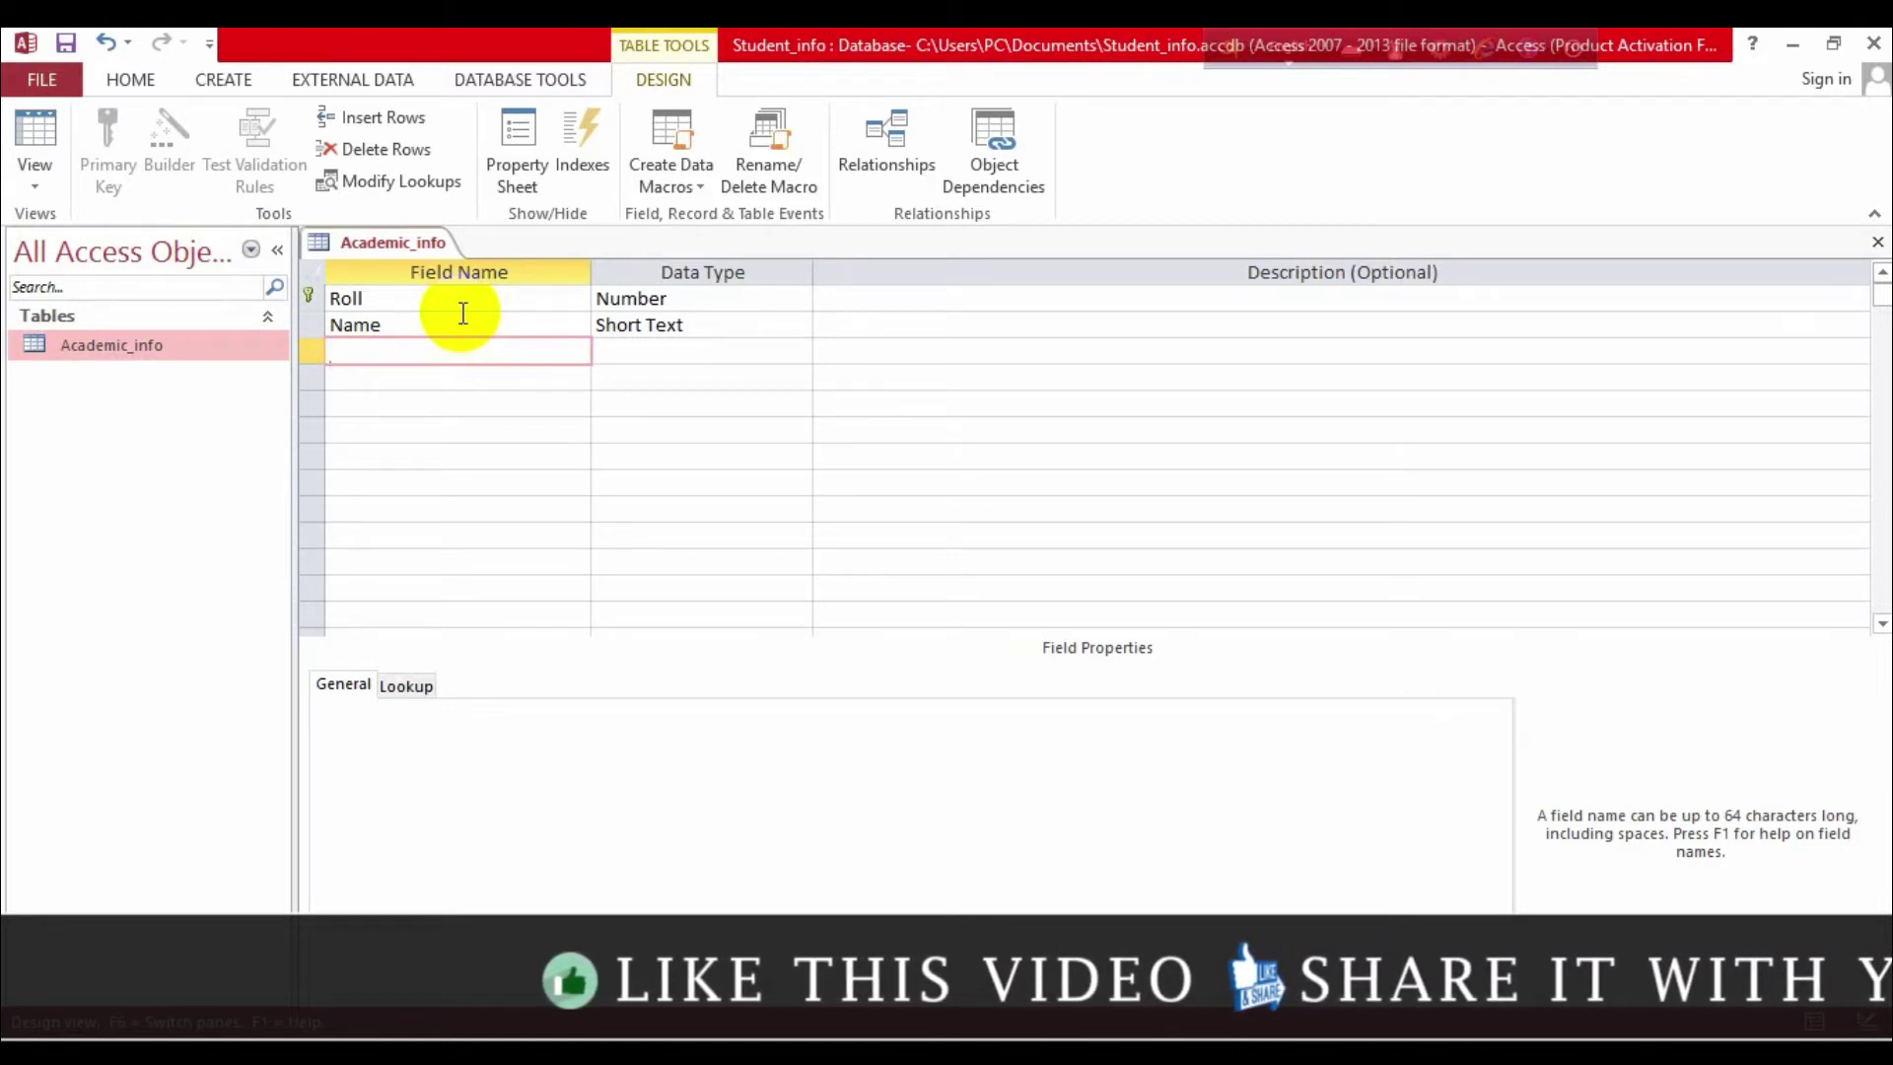
pyautogui.write('Mark')
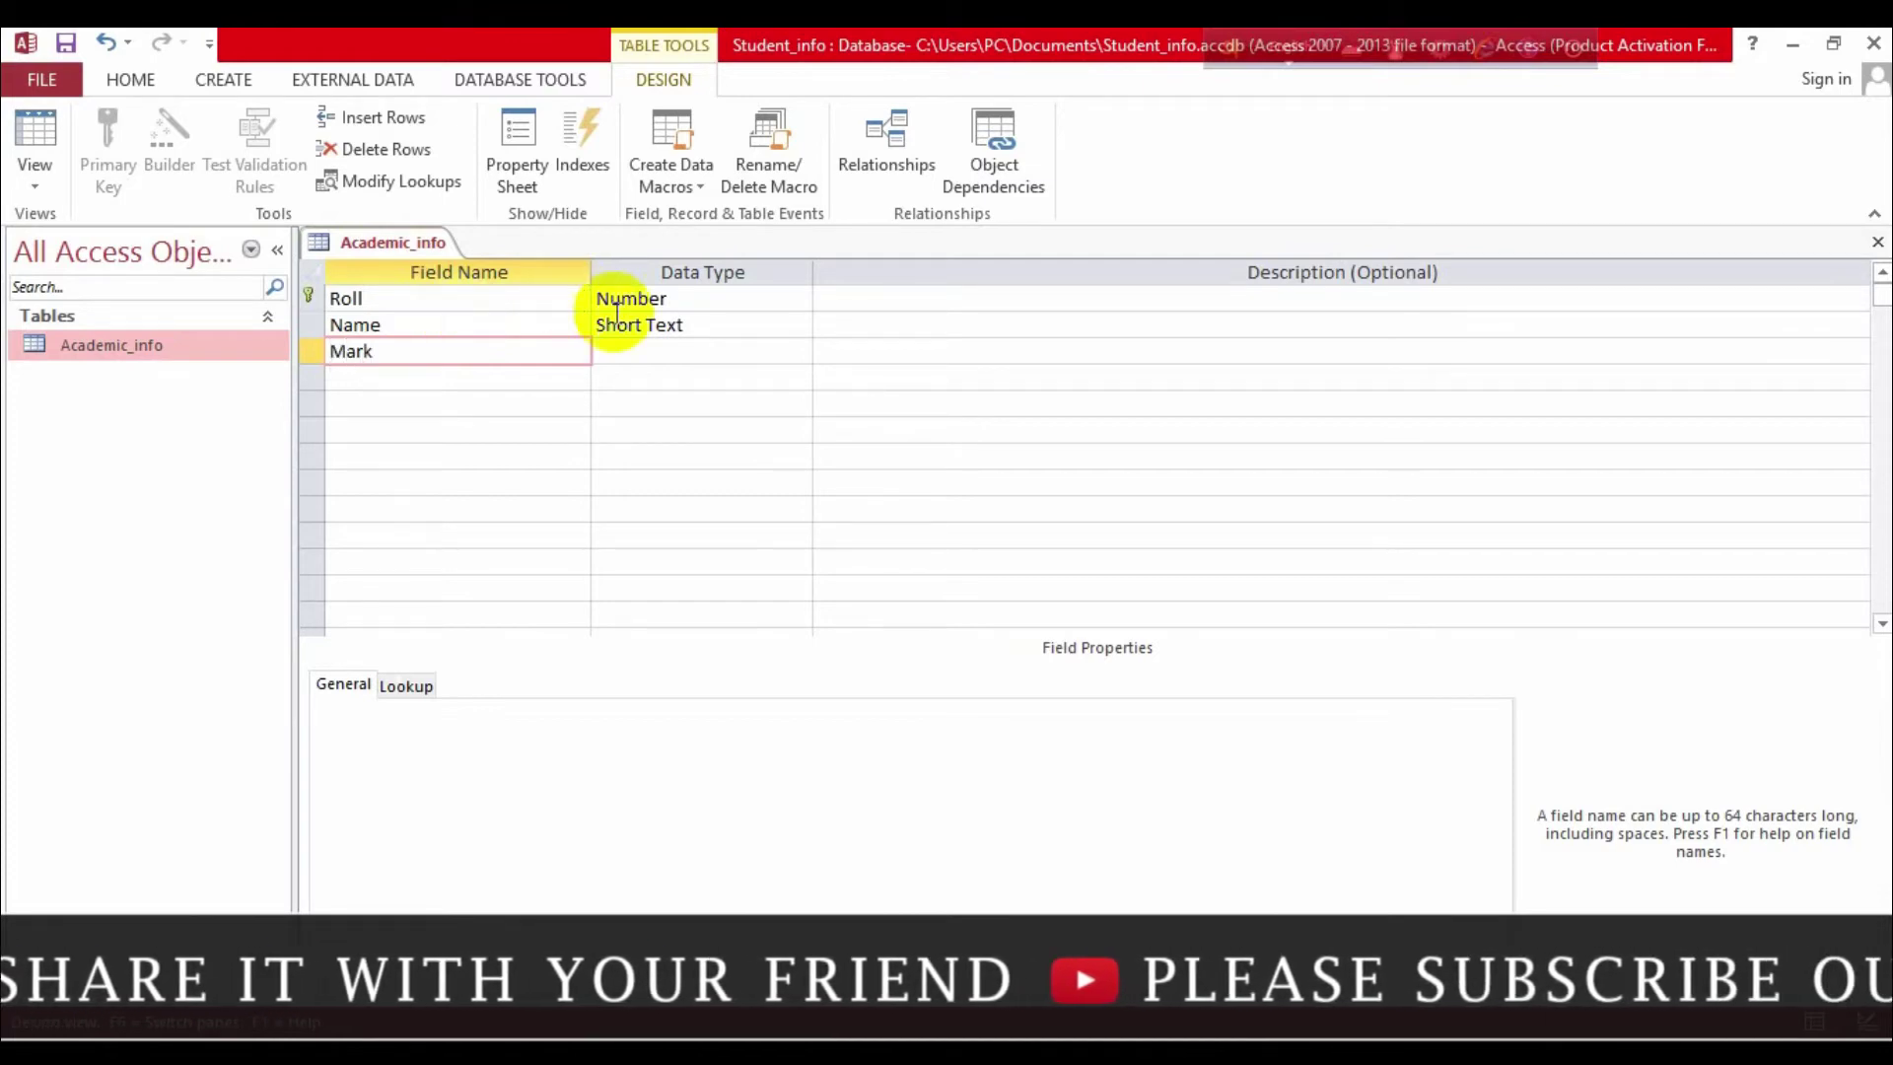
pyautogui.click(705, 353)
pyautogui.click(798, 353)
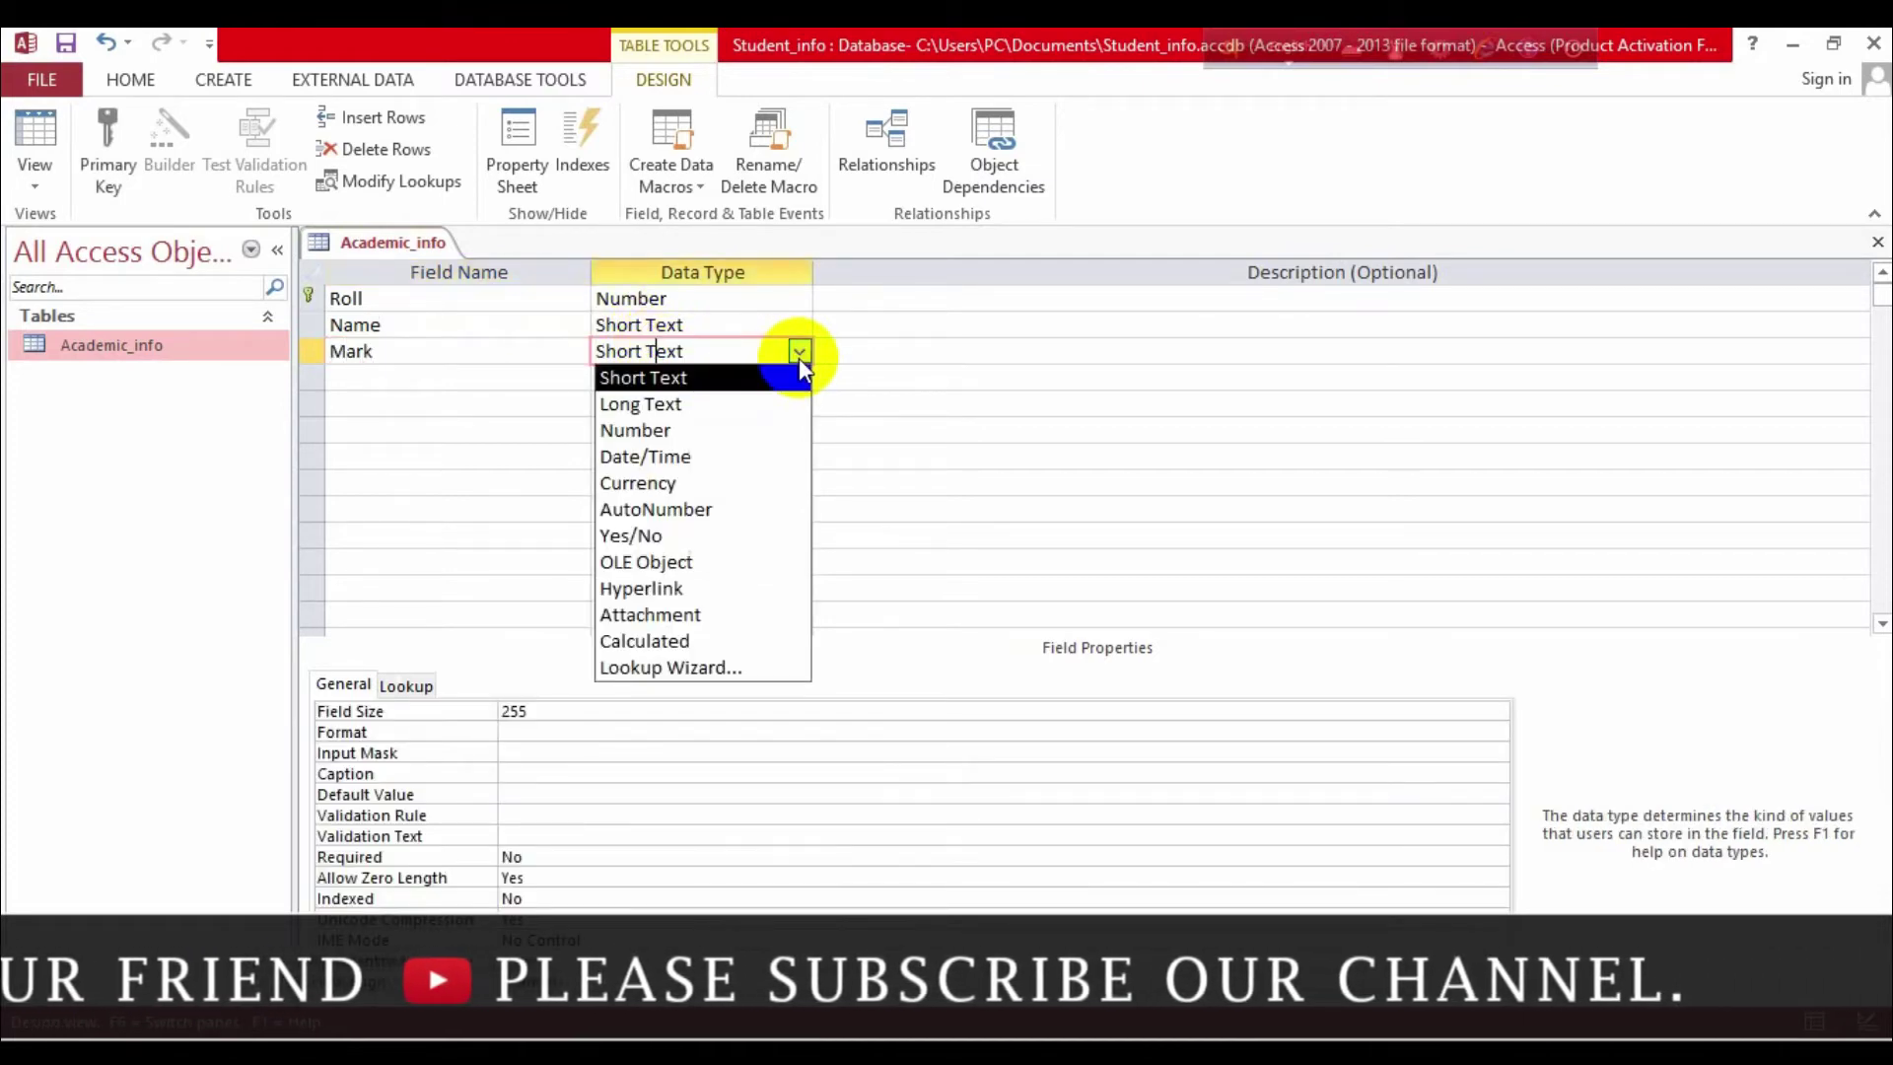
pyautogui.click(653, 426)
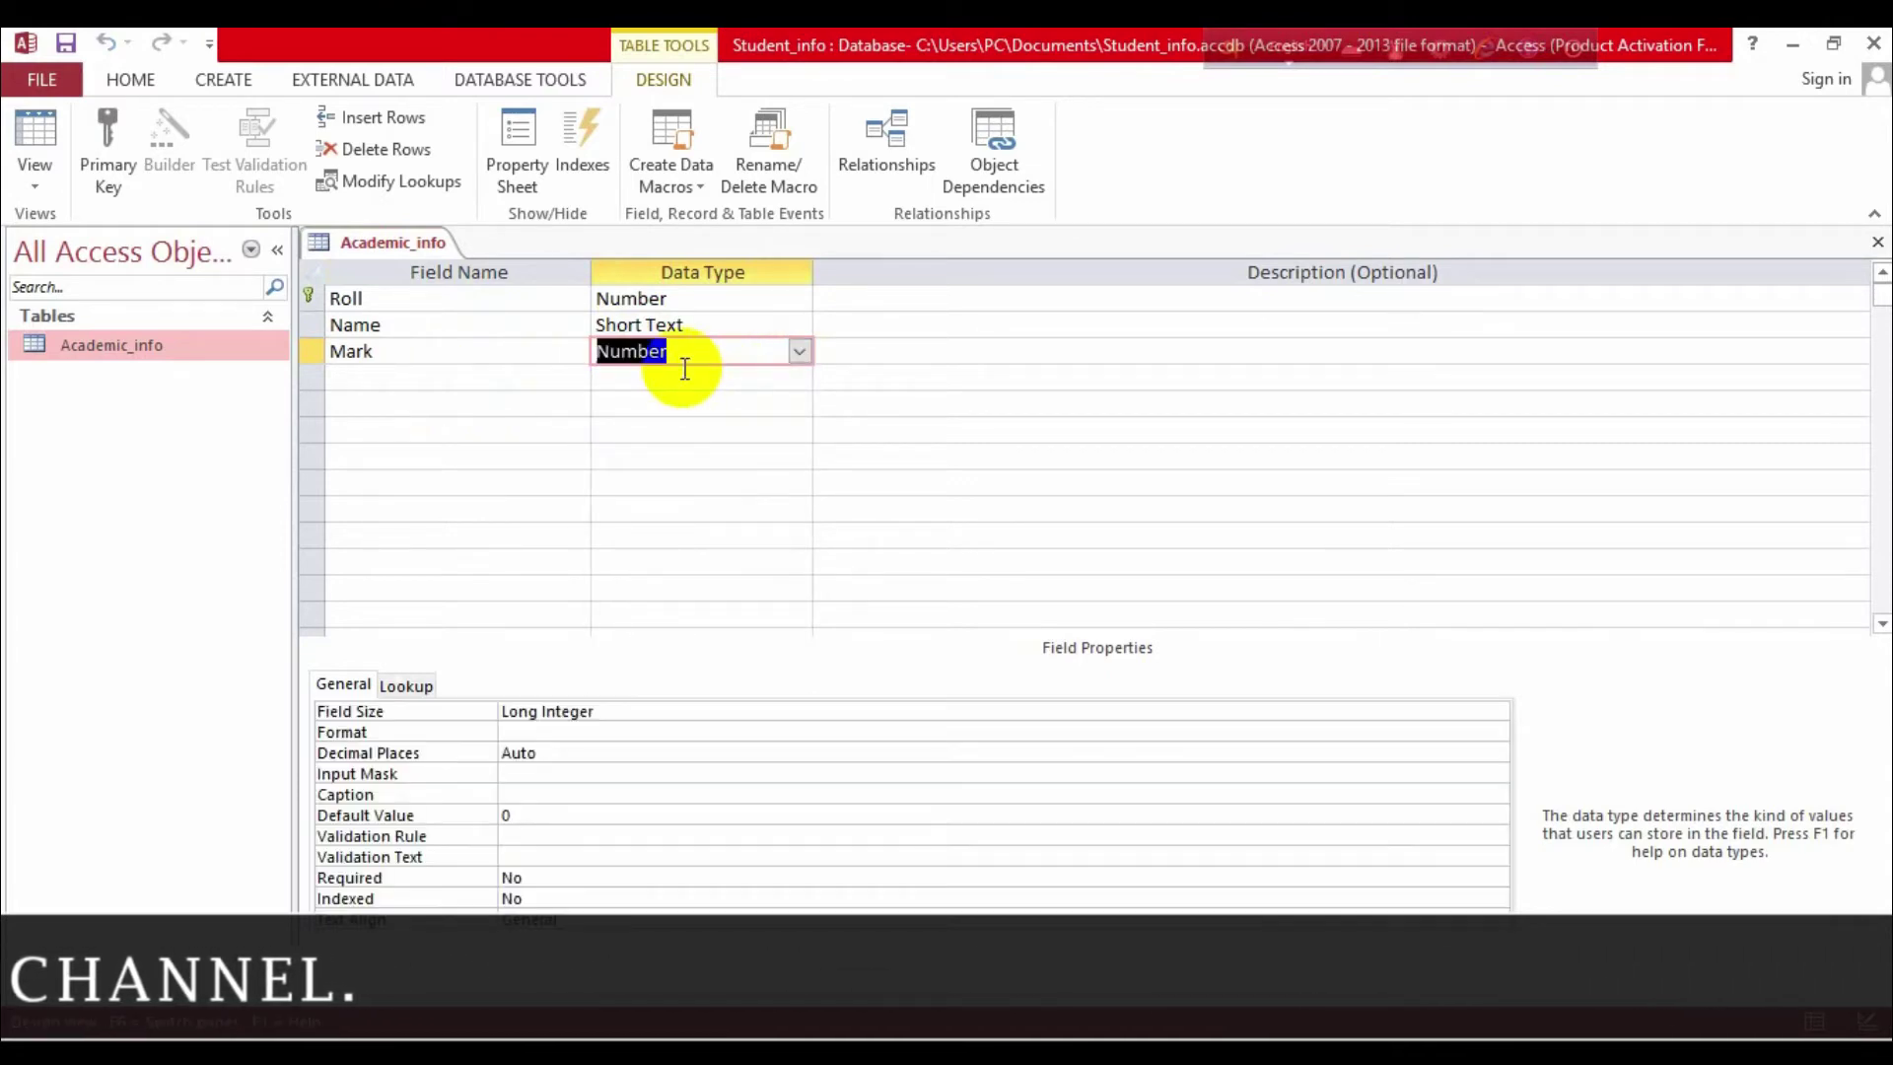
pyautogui.click(1877, 244)
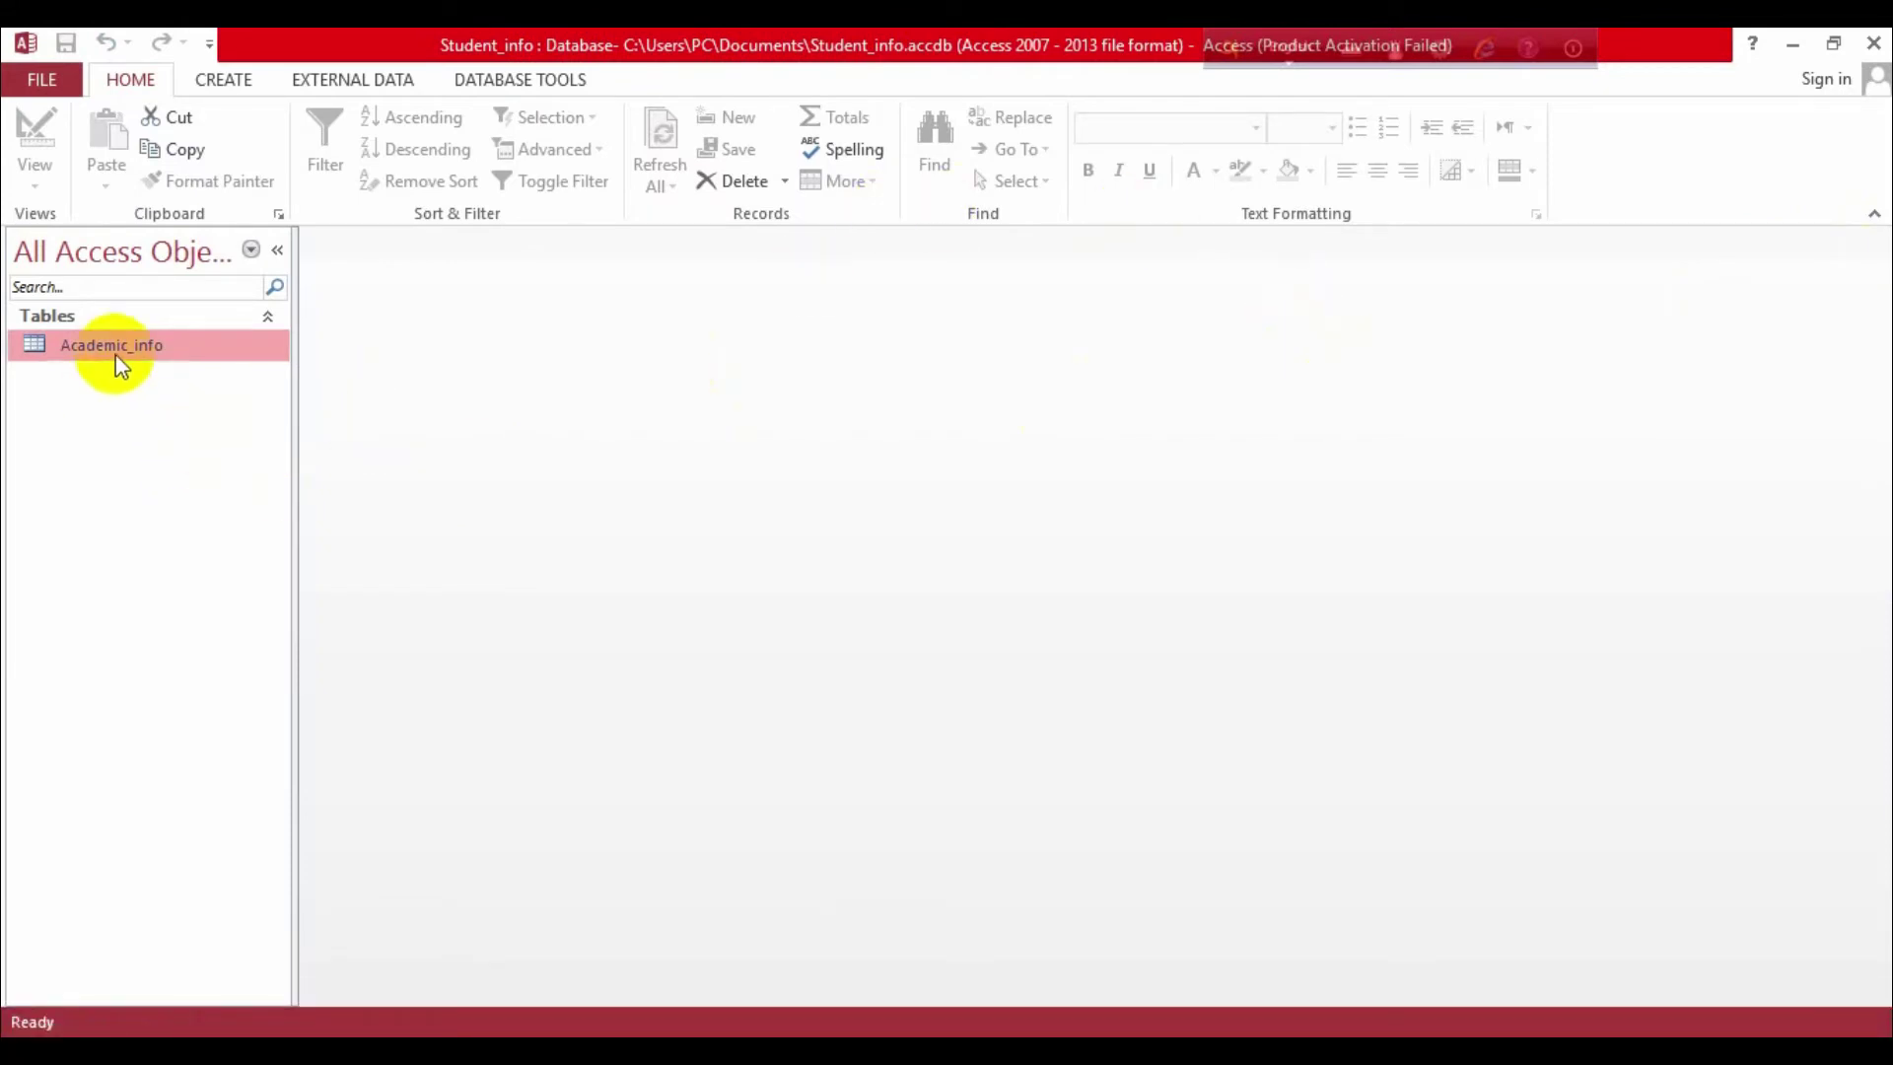
# - Create a new blank table in Datasheet view, discarding a stray Table Design
pyautogui.click(211, 75)
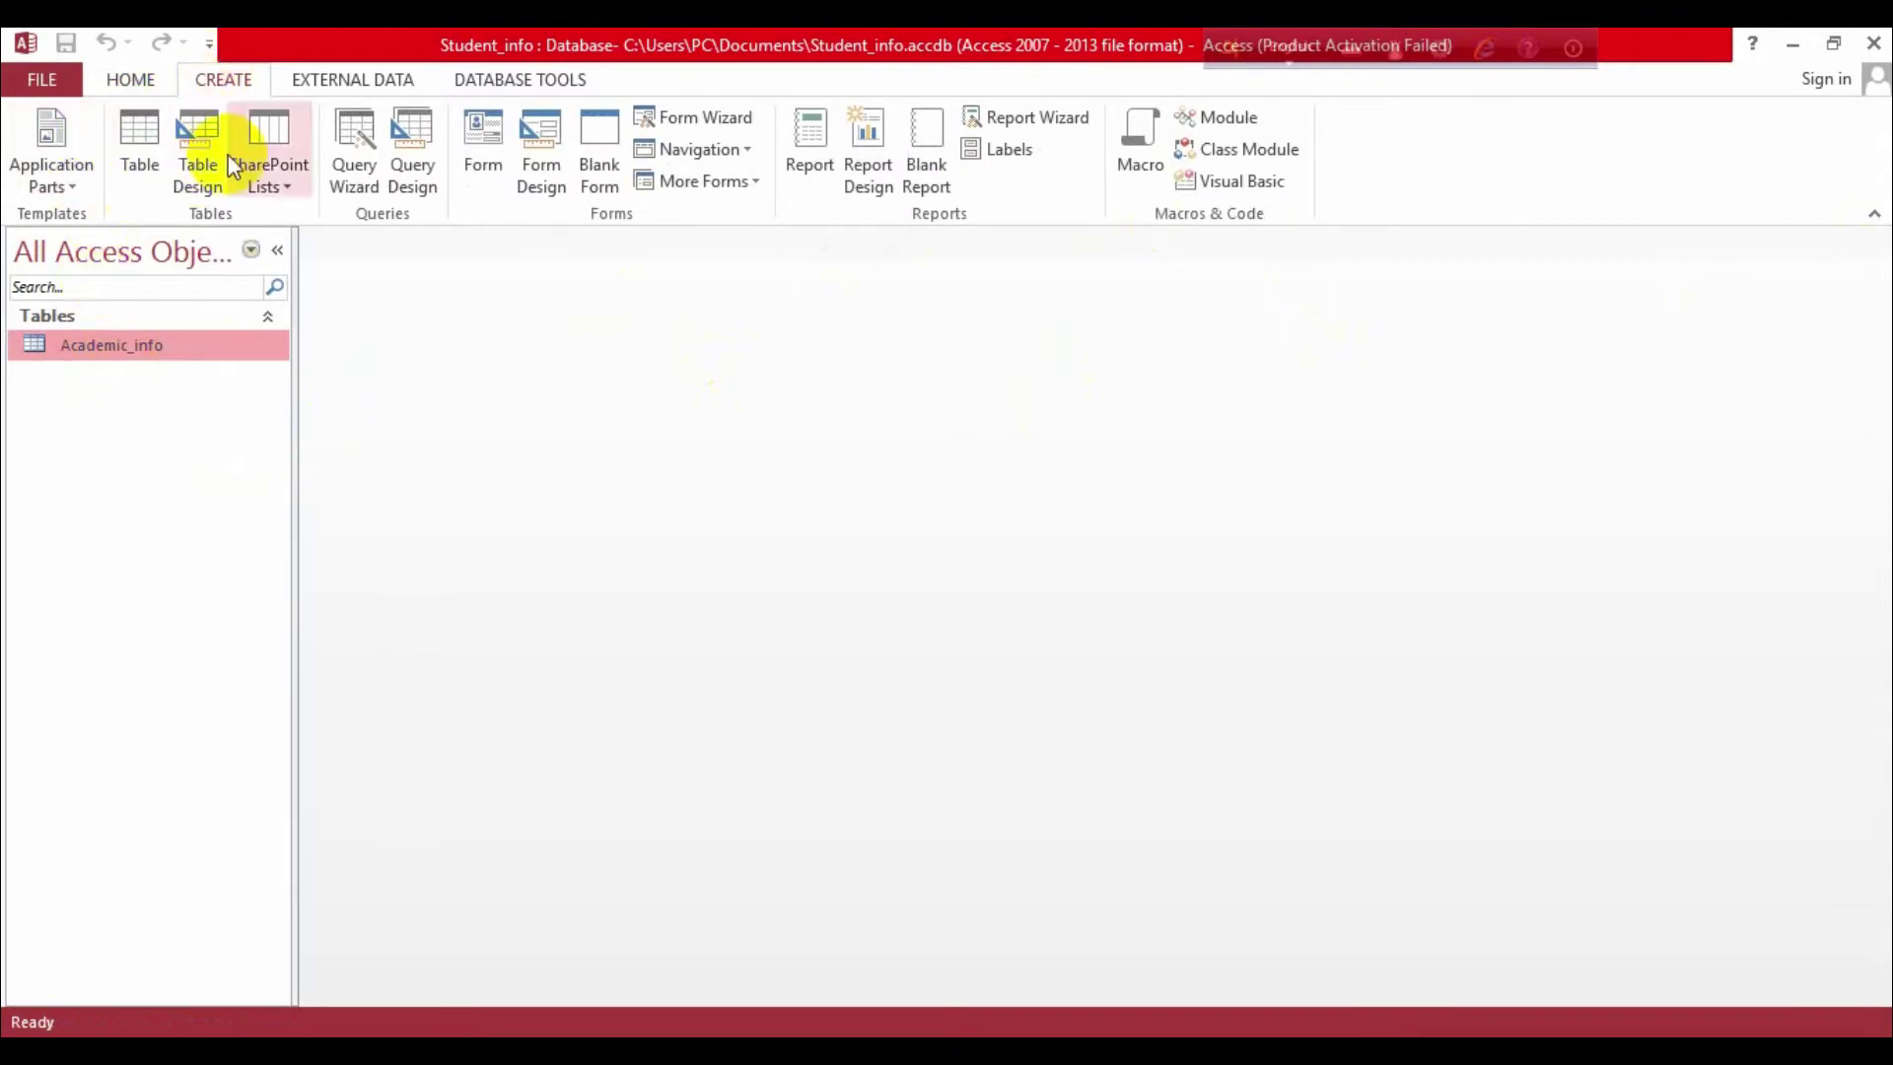
pyautogui.click(198, 161)
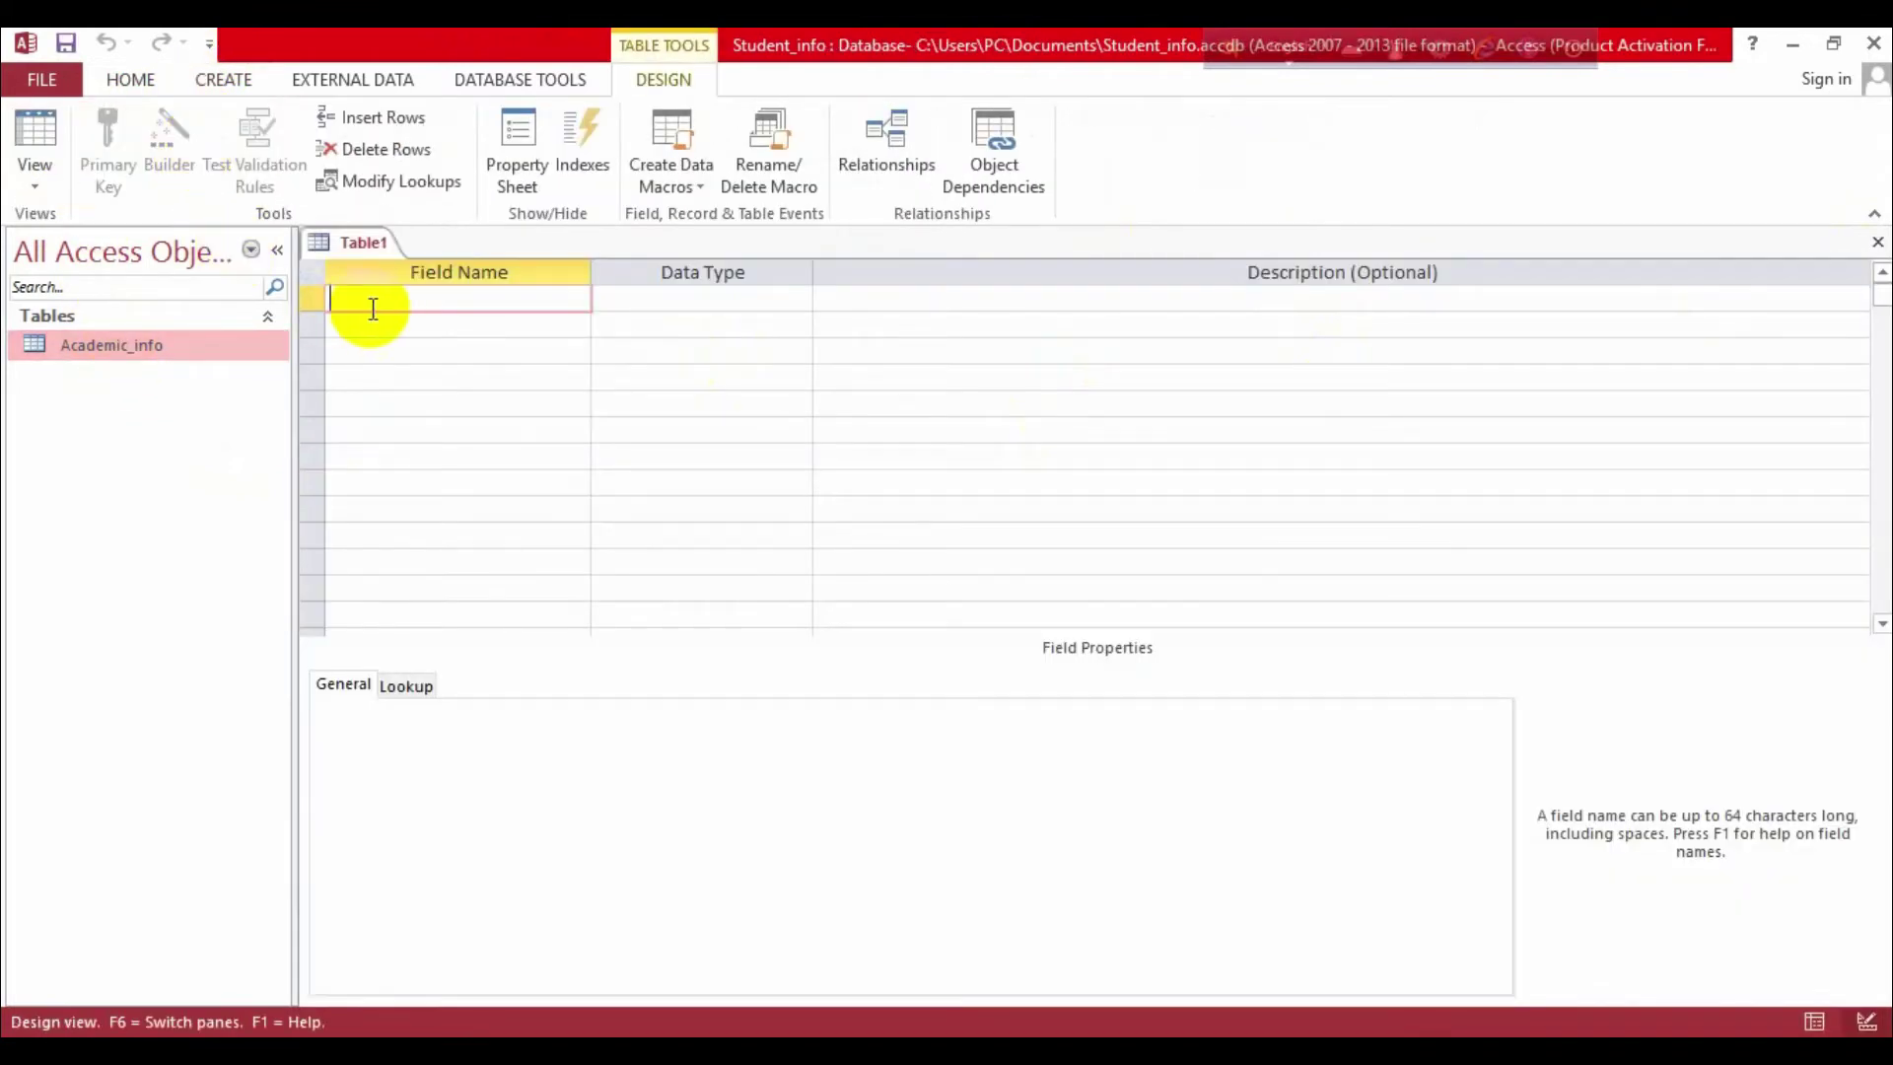
pyautogui.click(1877, 245)
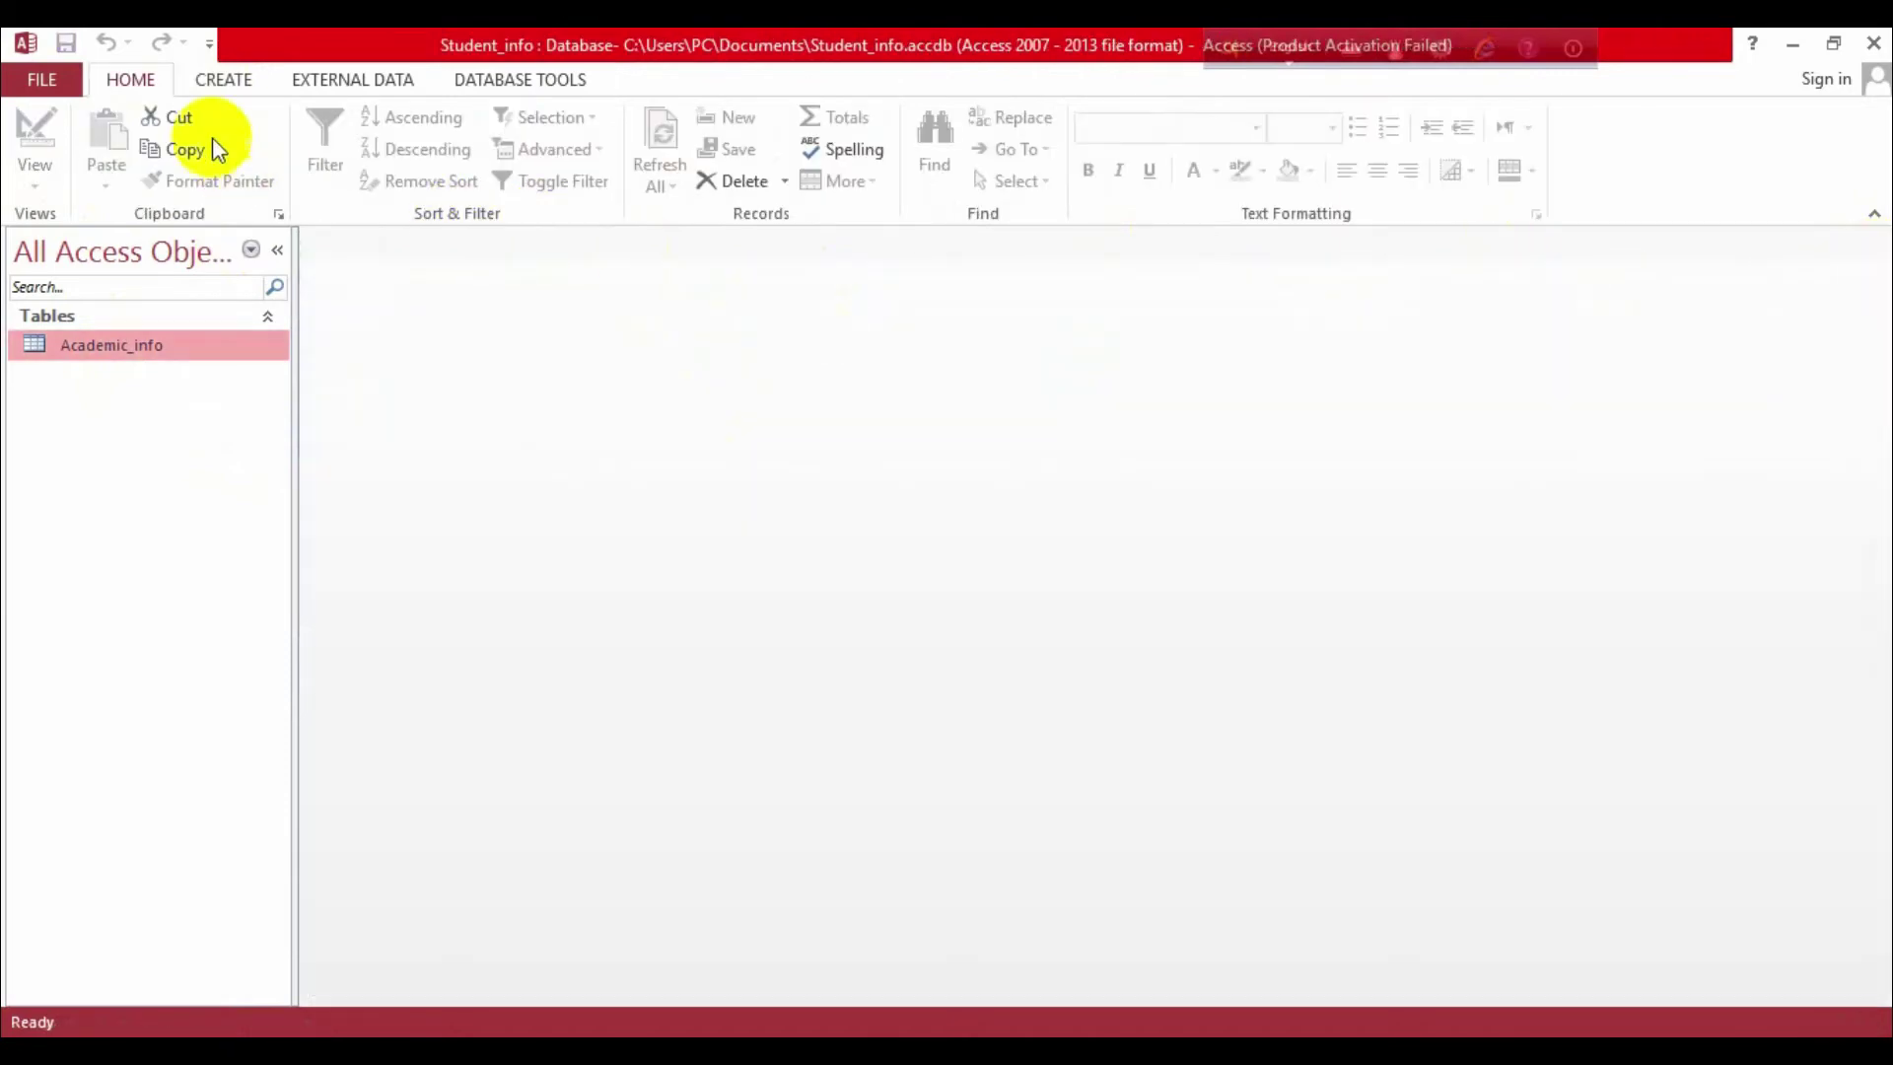
pyautogui.click(209, 83)
pyautogui.click(148, 183)
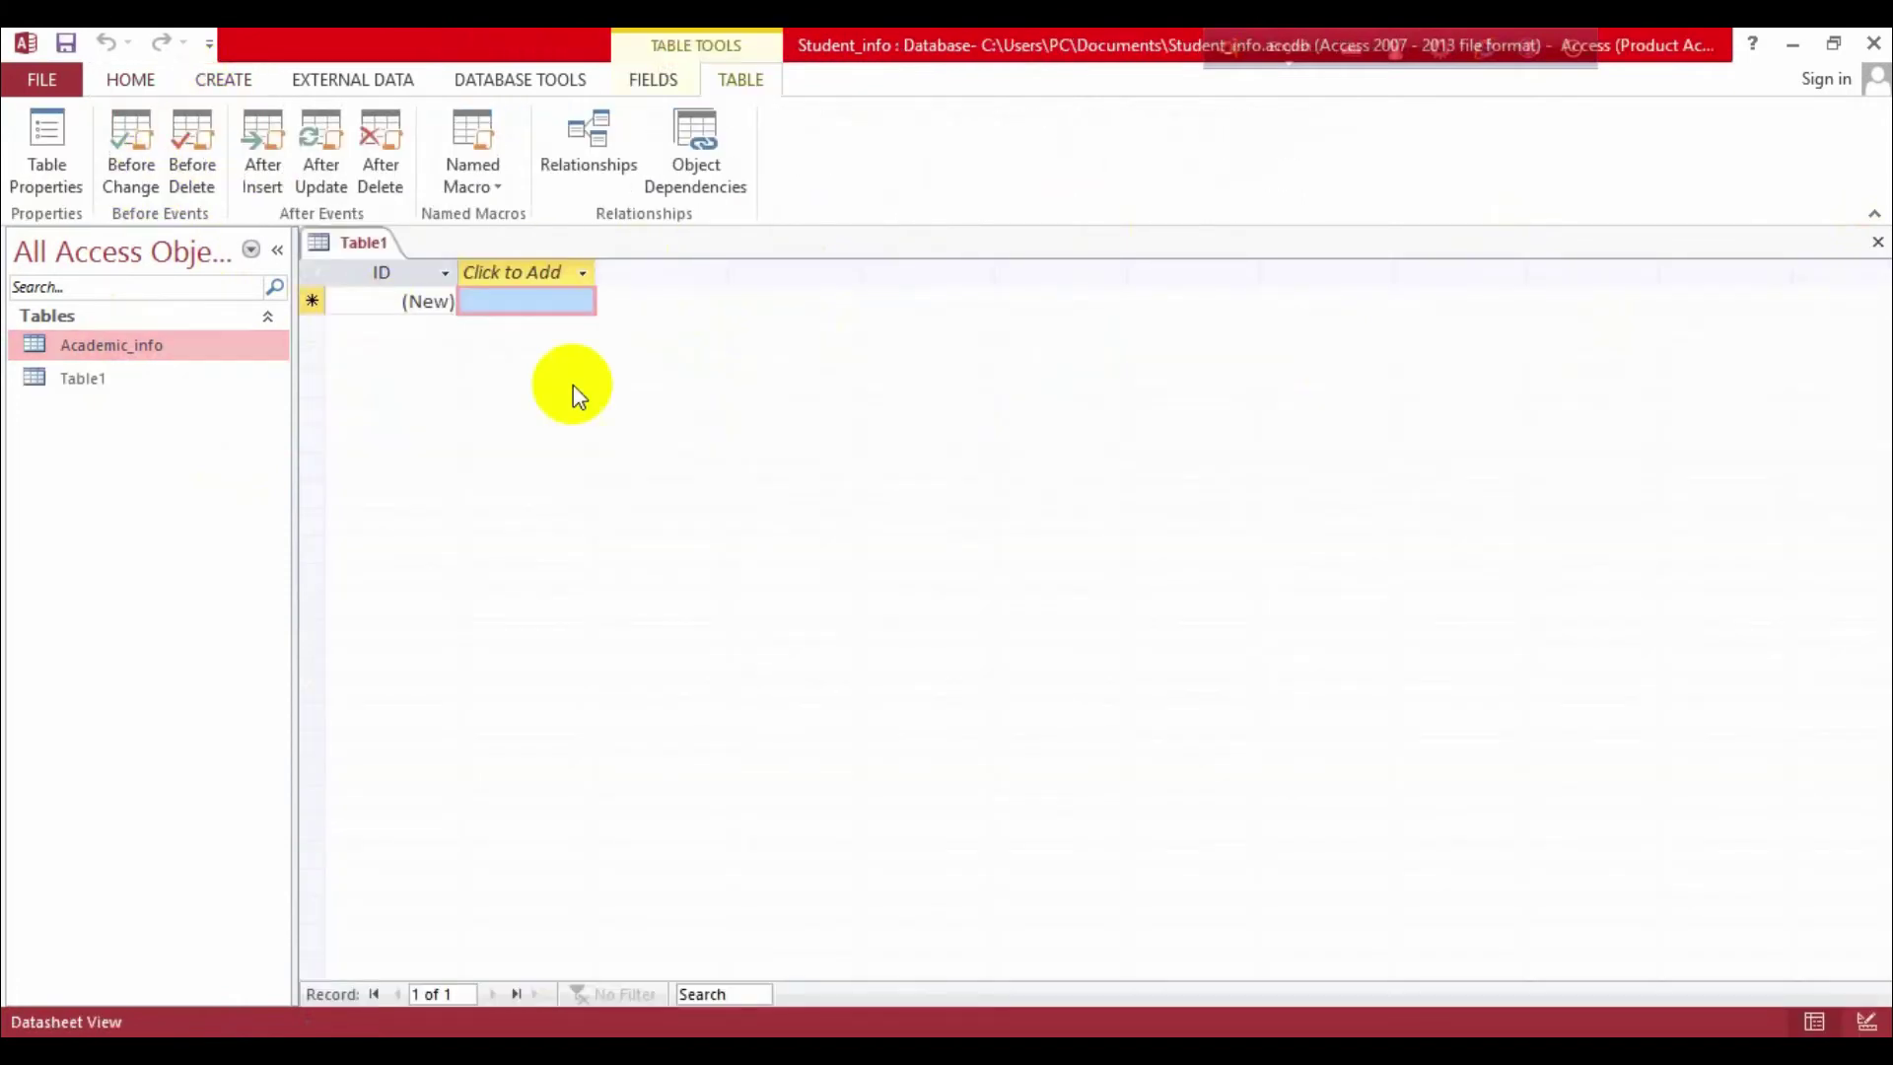
pyautogui.click(422, 299)
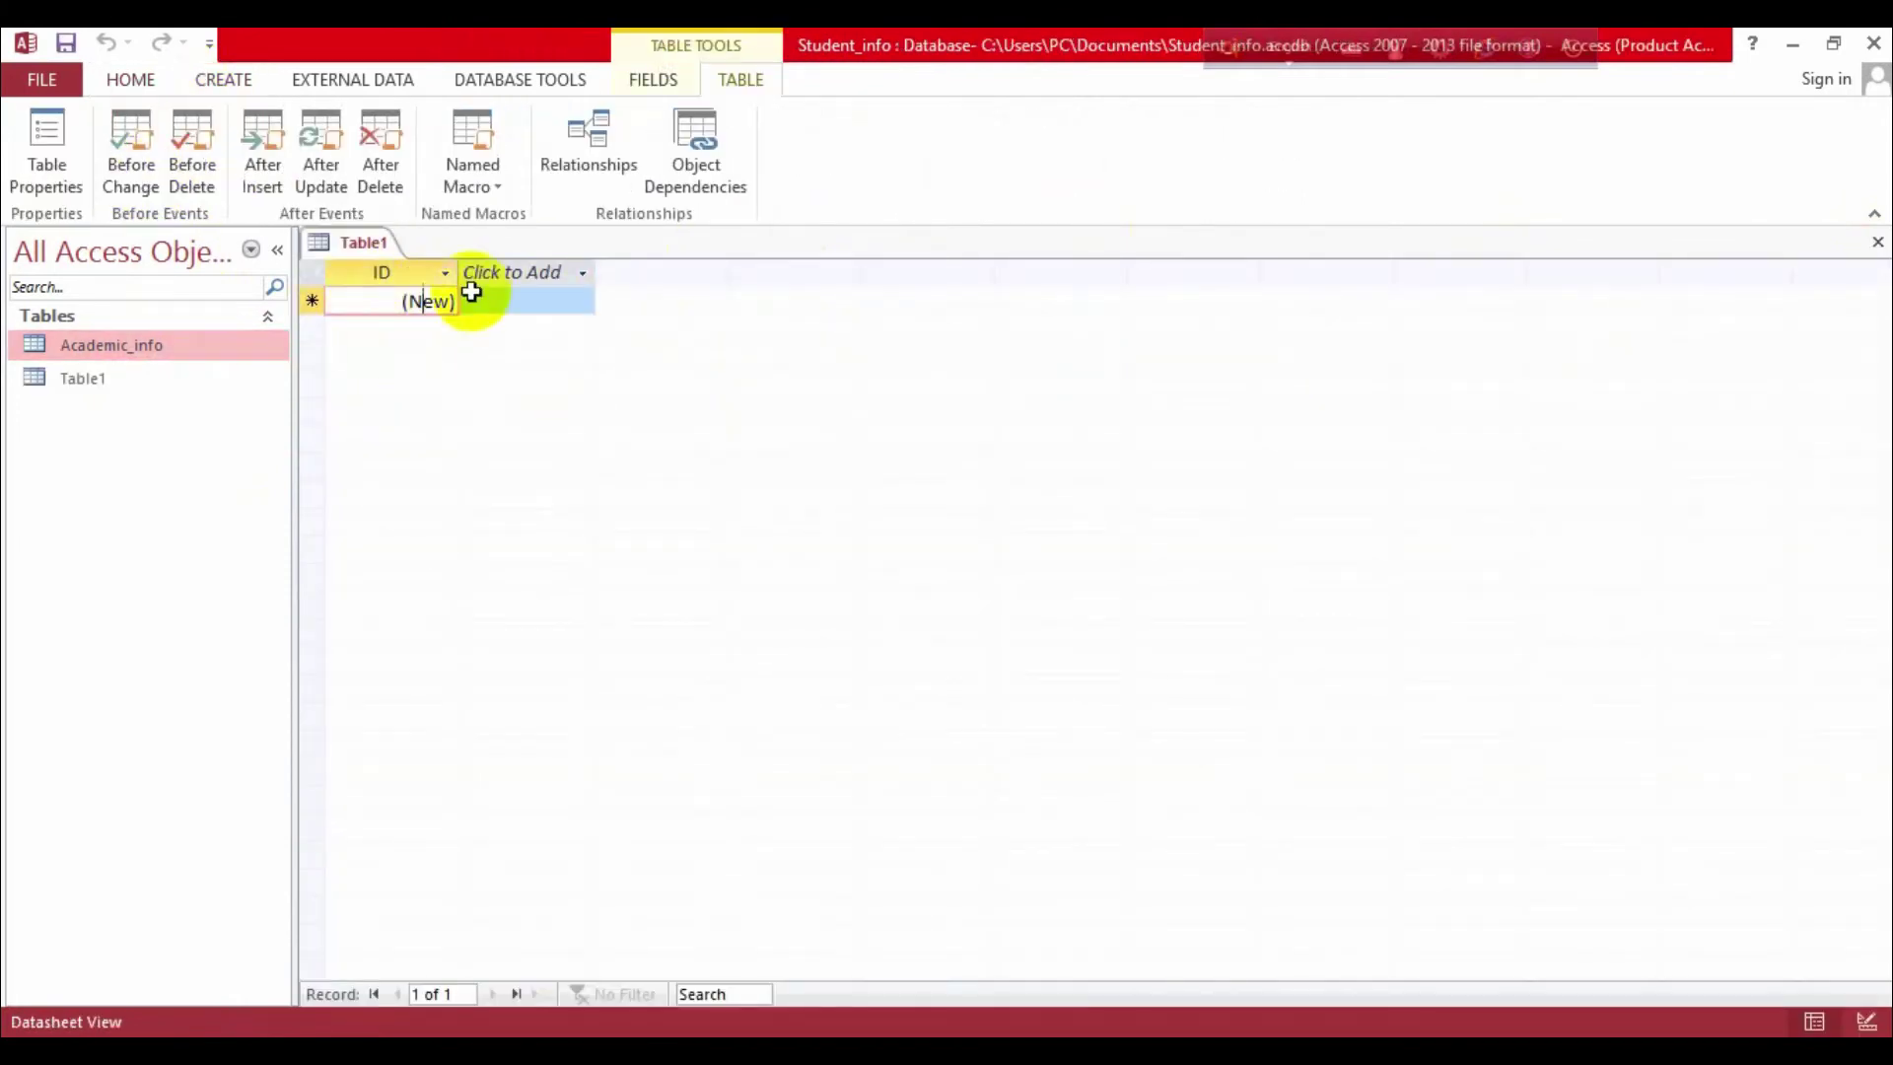
# - Switch the new Table1 to Design View and enter Personal_info as its name
pyautogui.click(115, 380)
pyautogui.rightClick(115, 383)
pyautogui.click(158, 430)
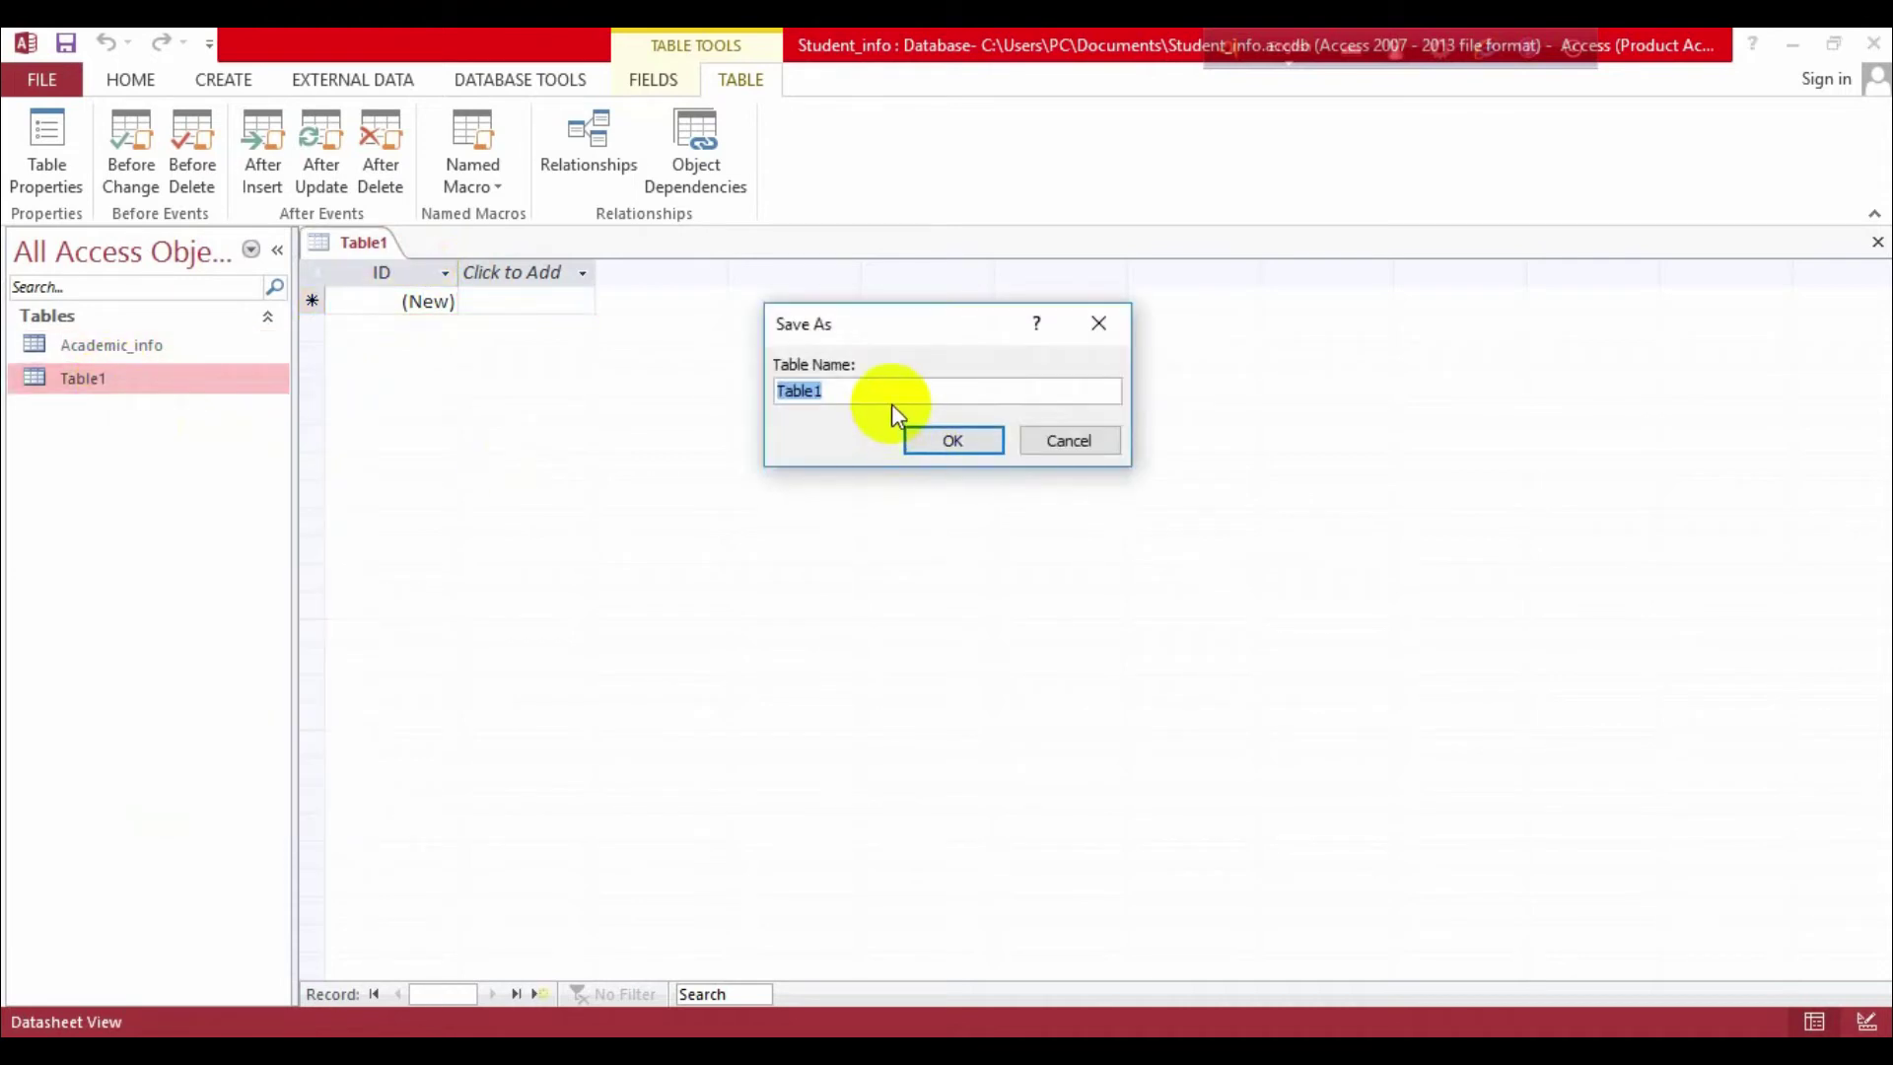
pyautogui.write('Personal_info')
# - Save the table as Personal_info and rename its key field to Roll, type Number
pyautogui.click(927, 438)
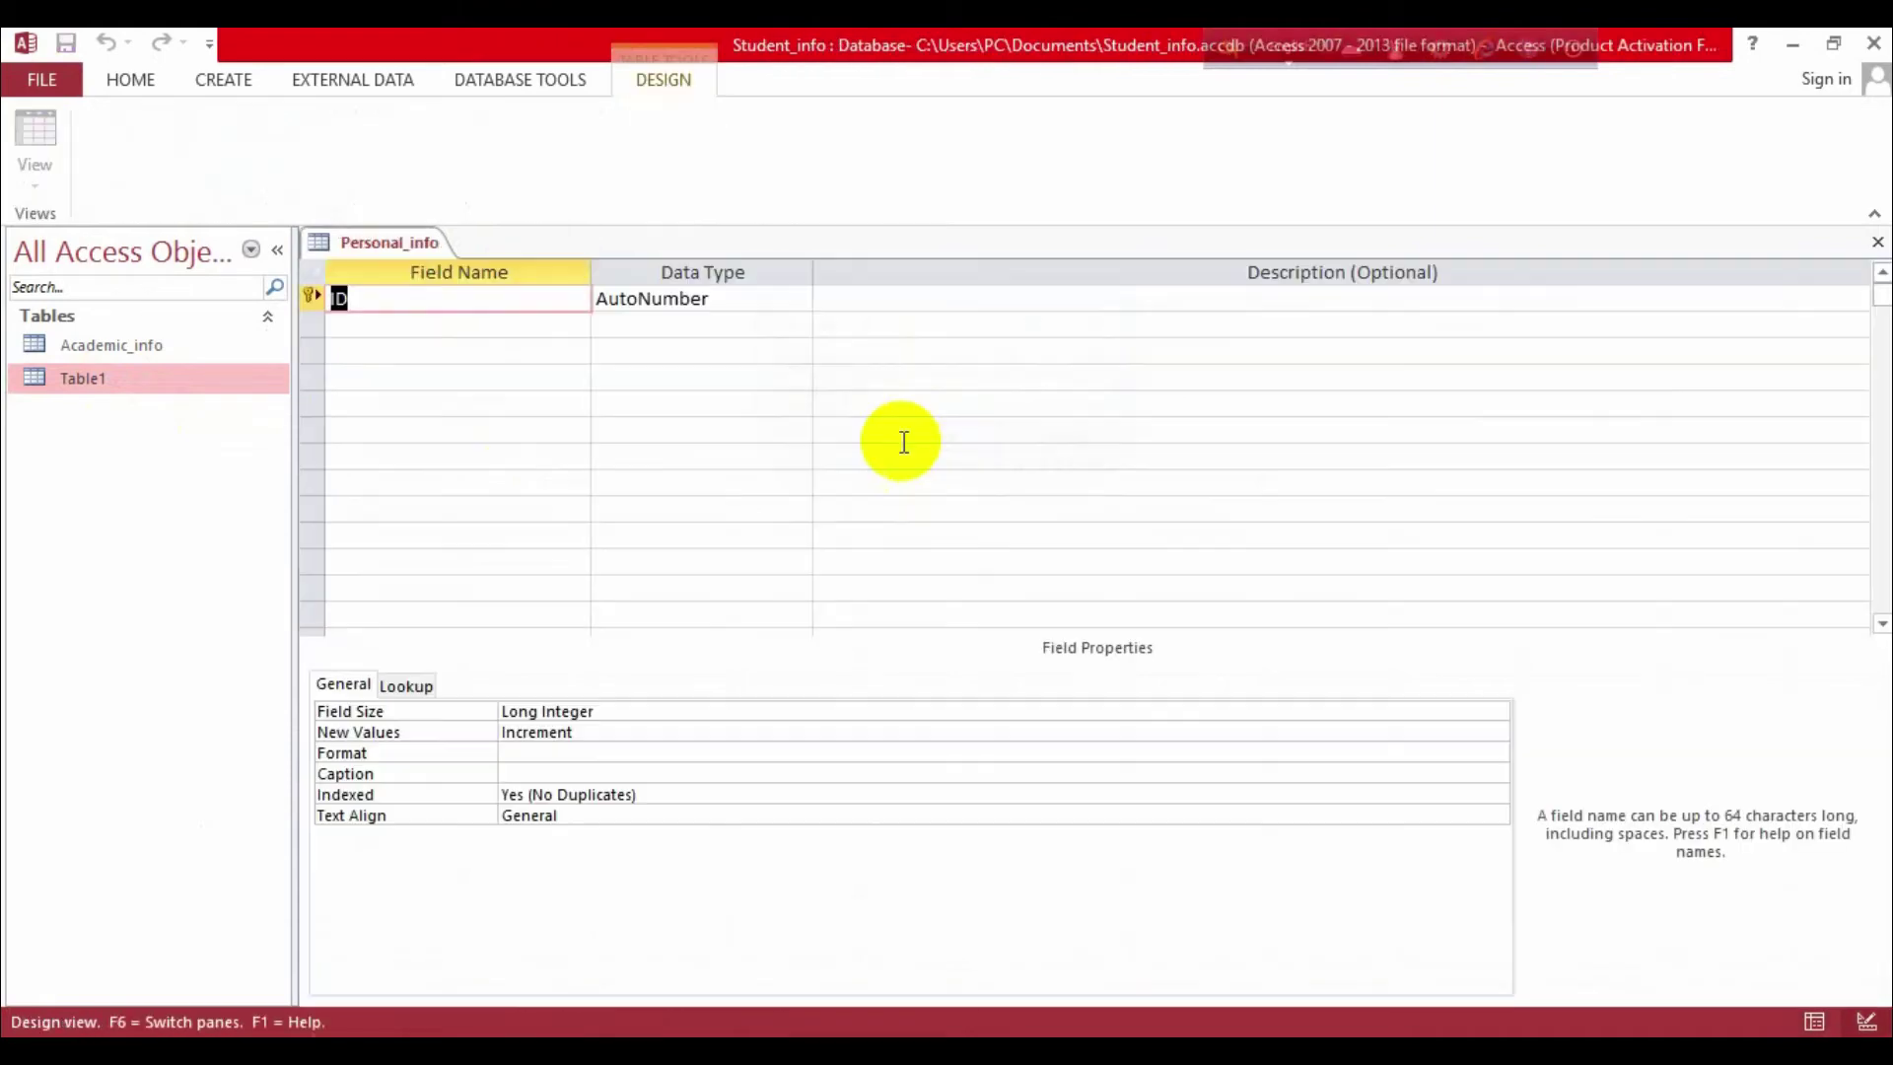
pyautogui.write('Roll')
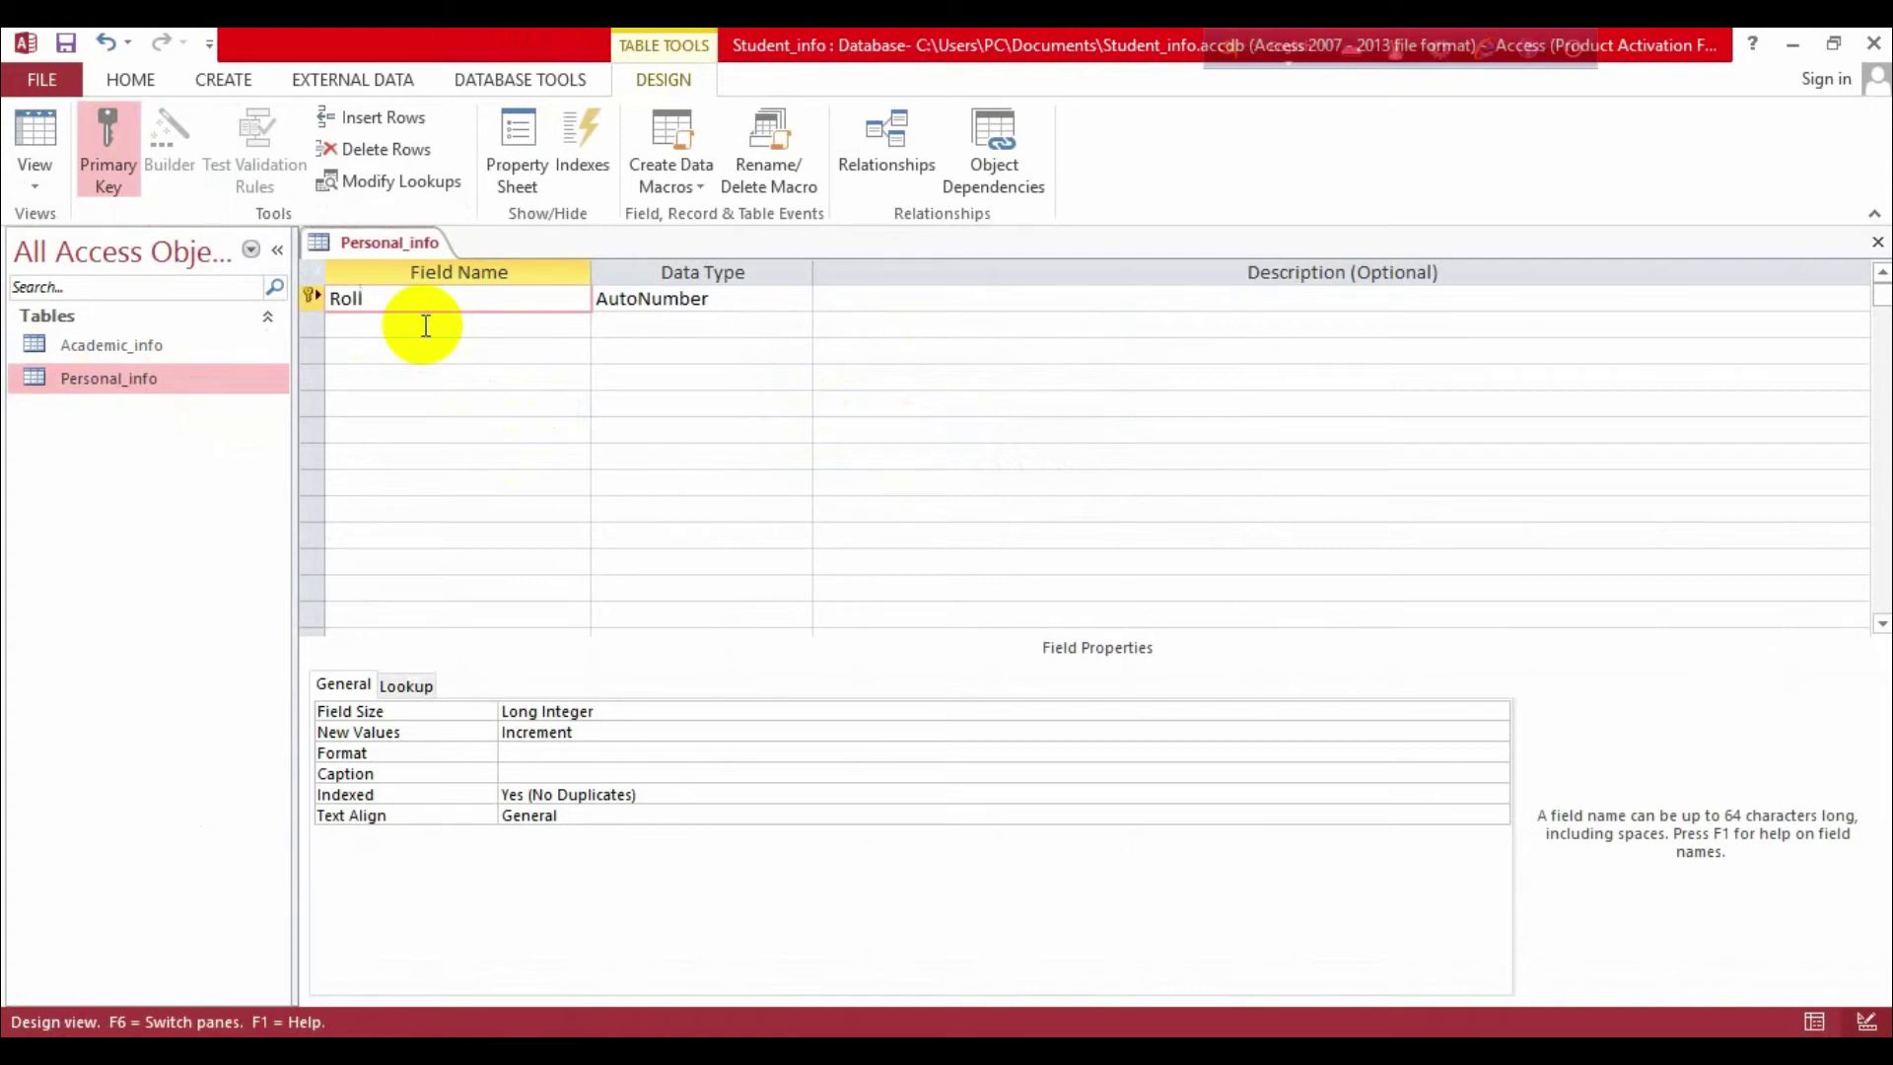
pyautogui.click(761, 297)
pyautogui.click(801, 300)
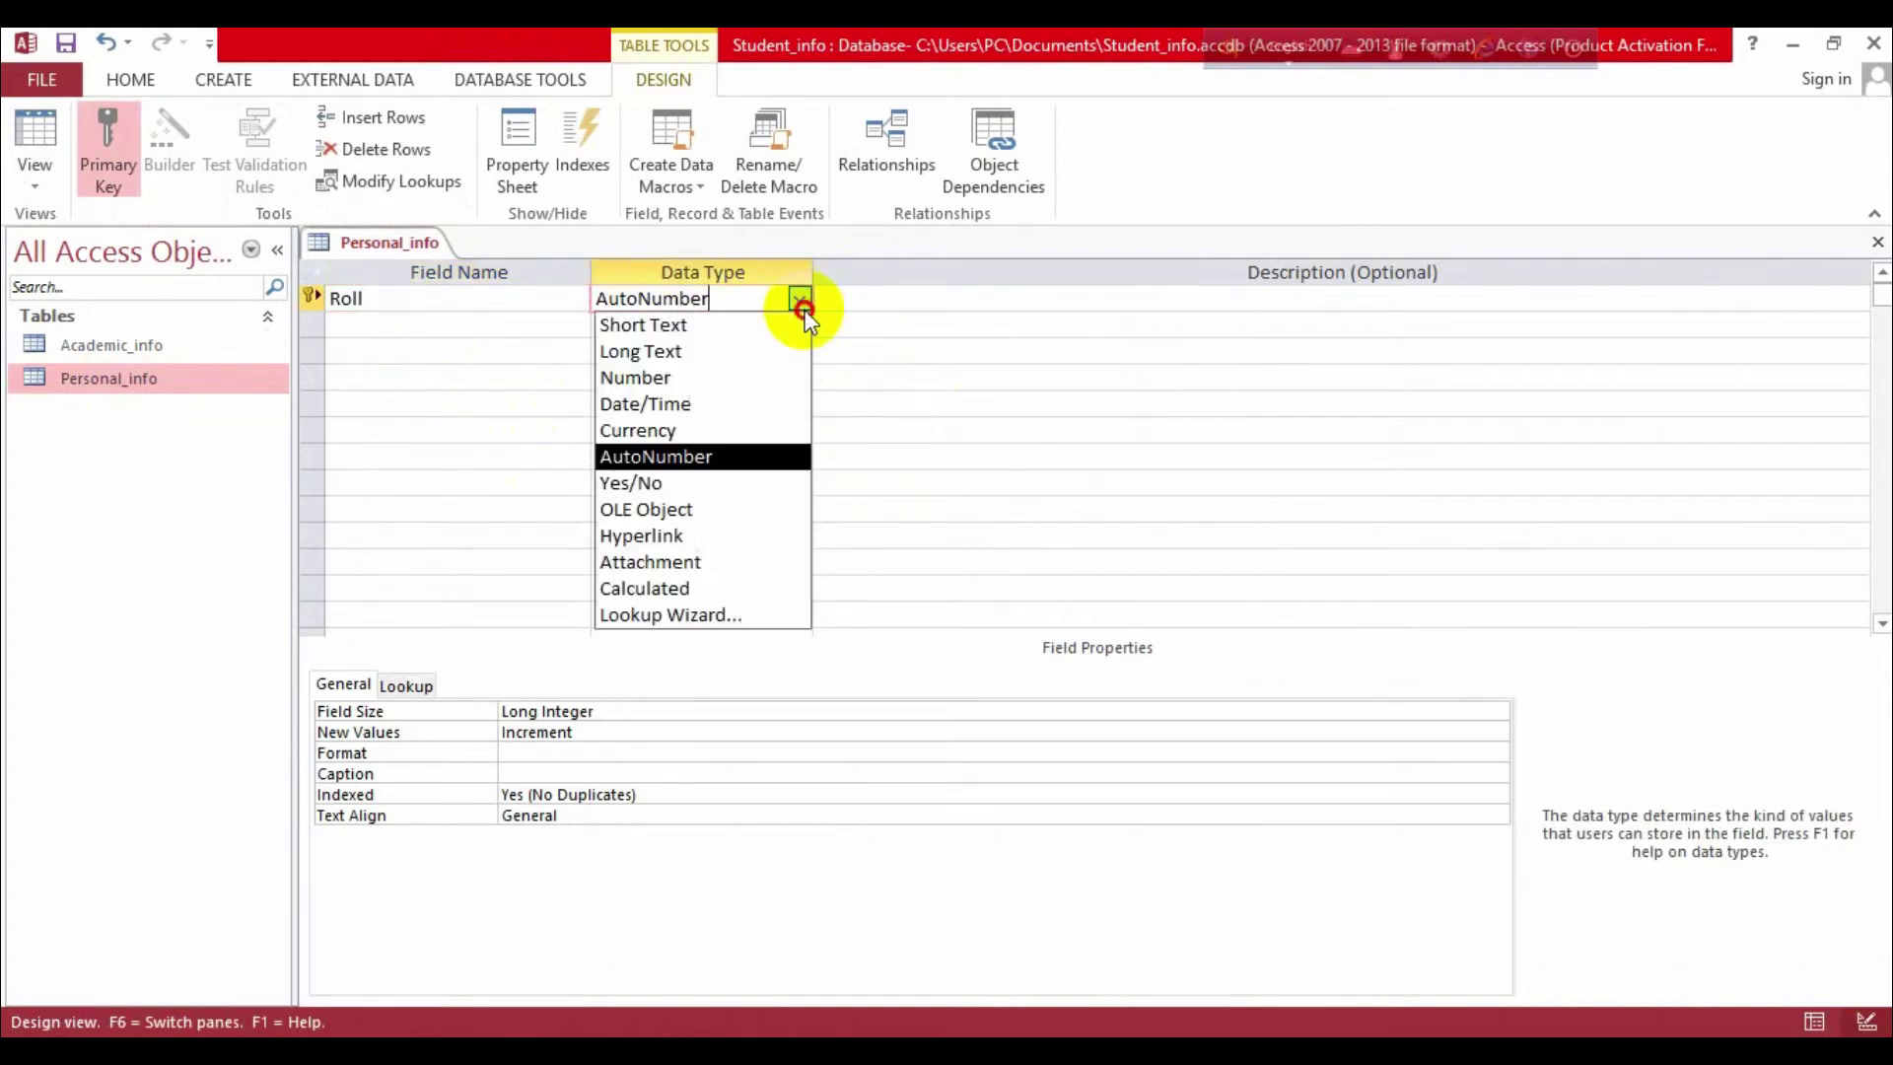
pyautogui.click(646, 379)
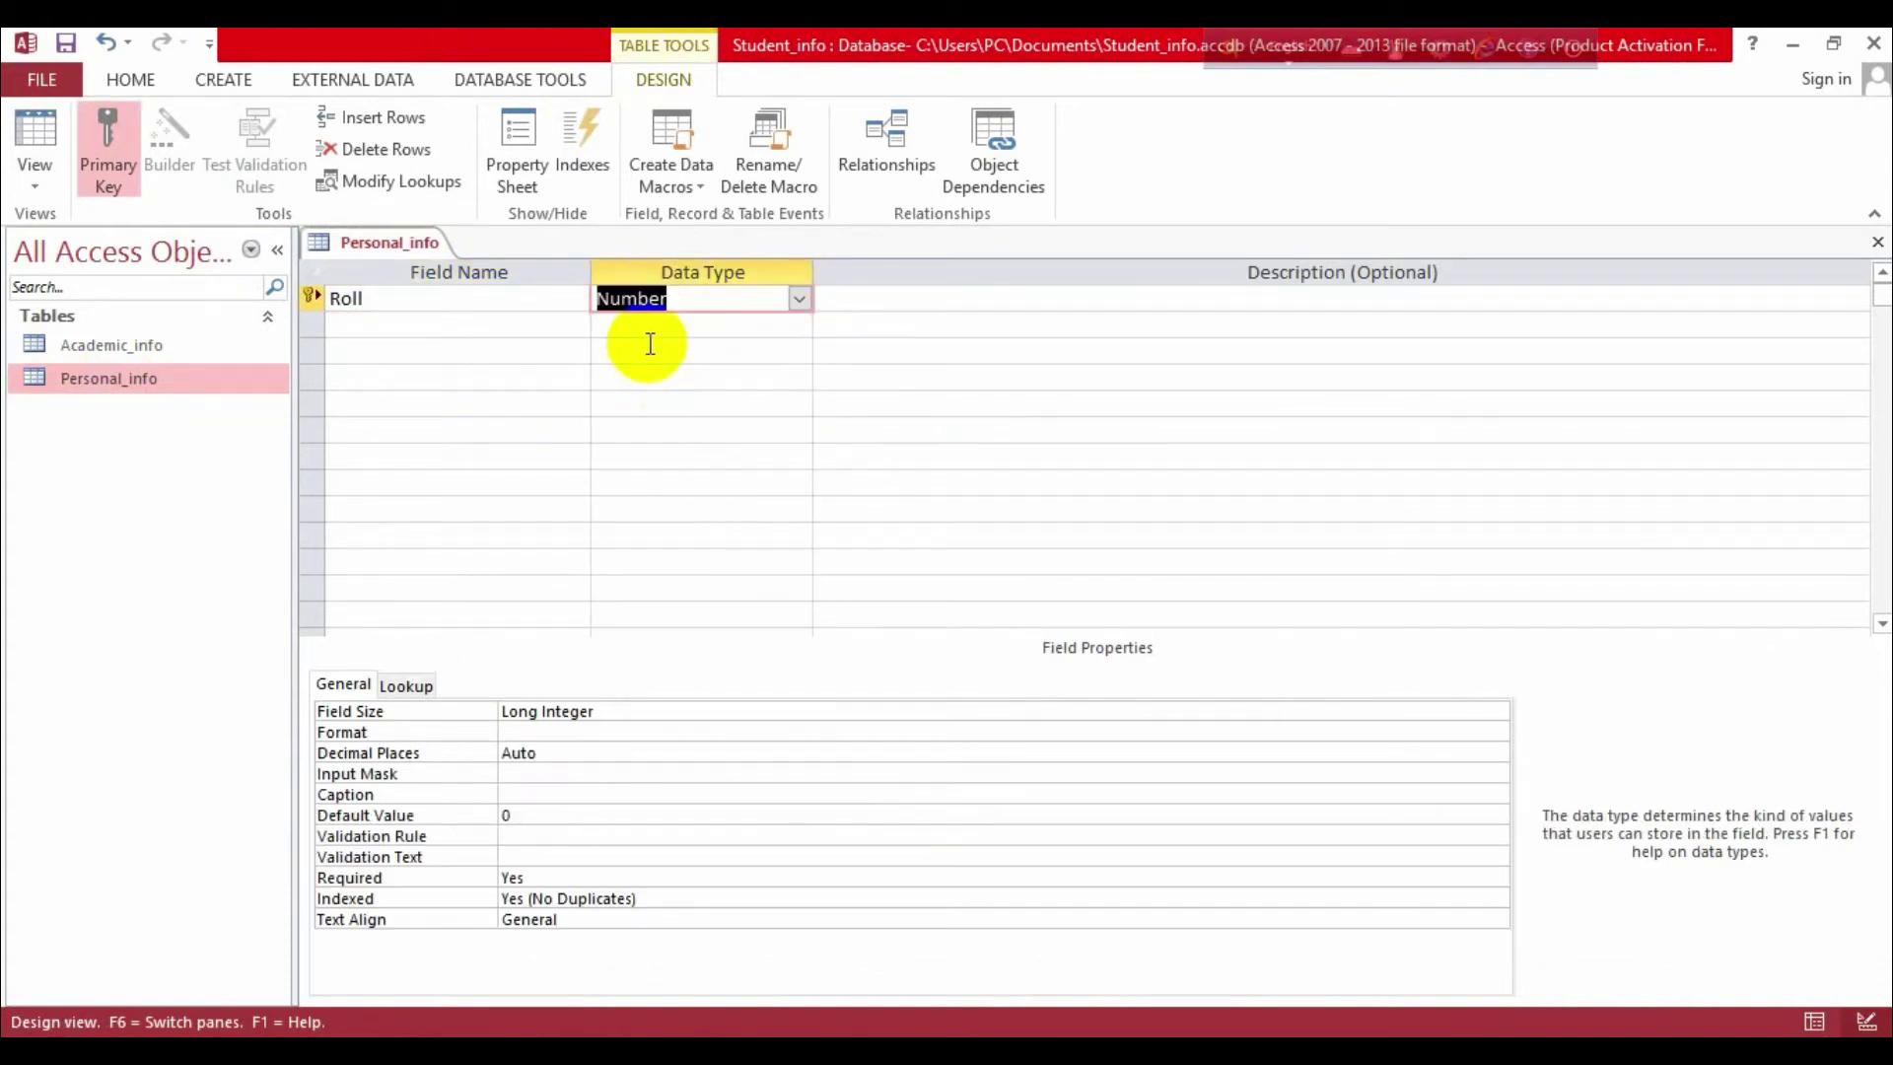
# - Add father_name and Mother_name as Short Text fields
pyautogui.click(653, 325)
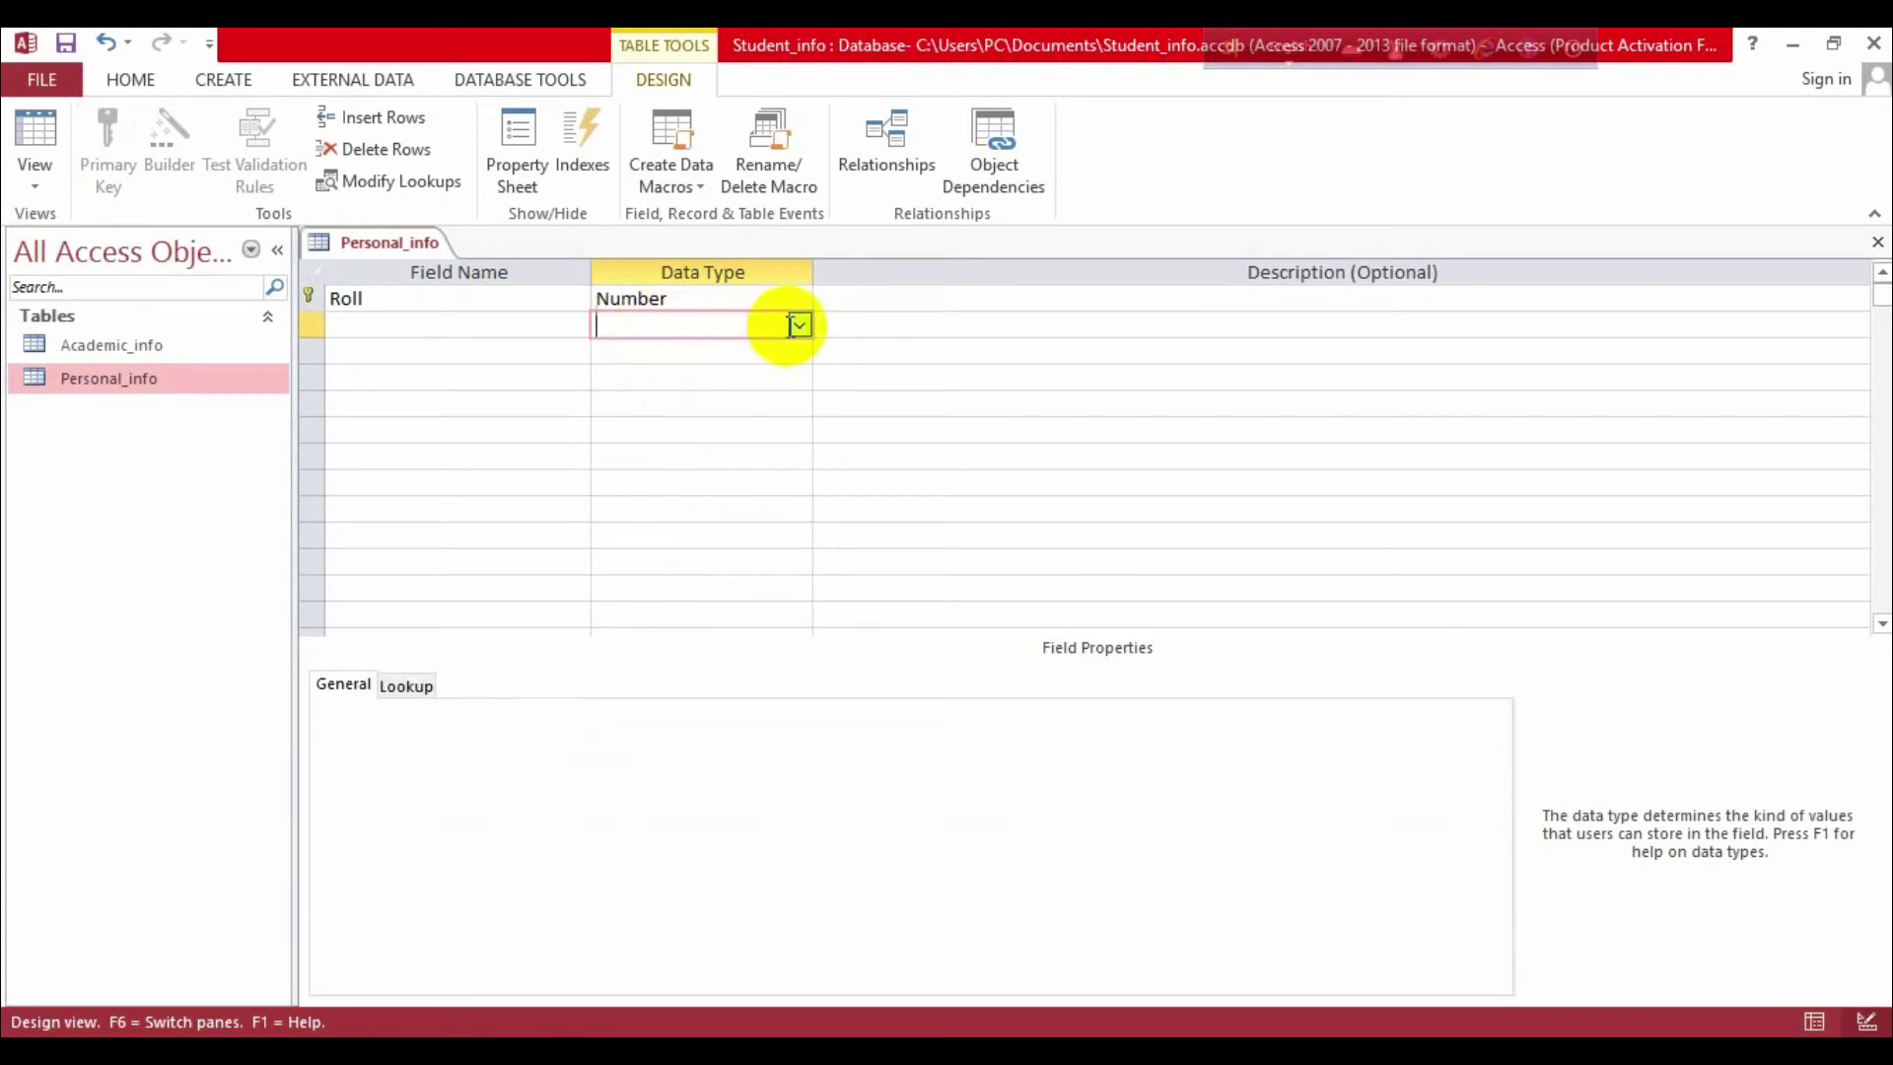
pyautogui.click(801, 325)
pyautogui.click(646, 347)
pyautogui.click(527, 329)
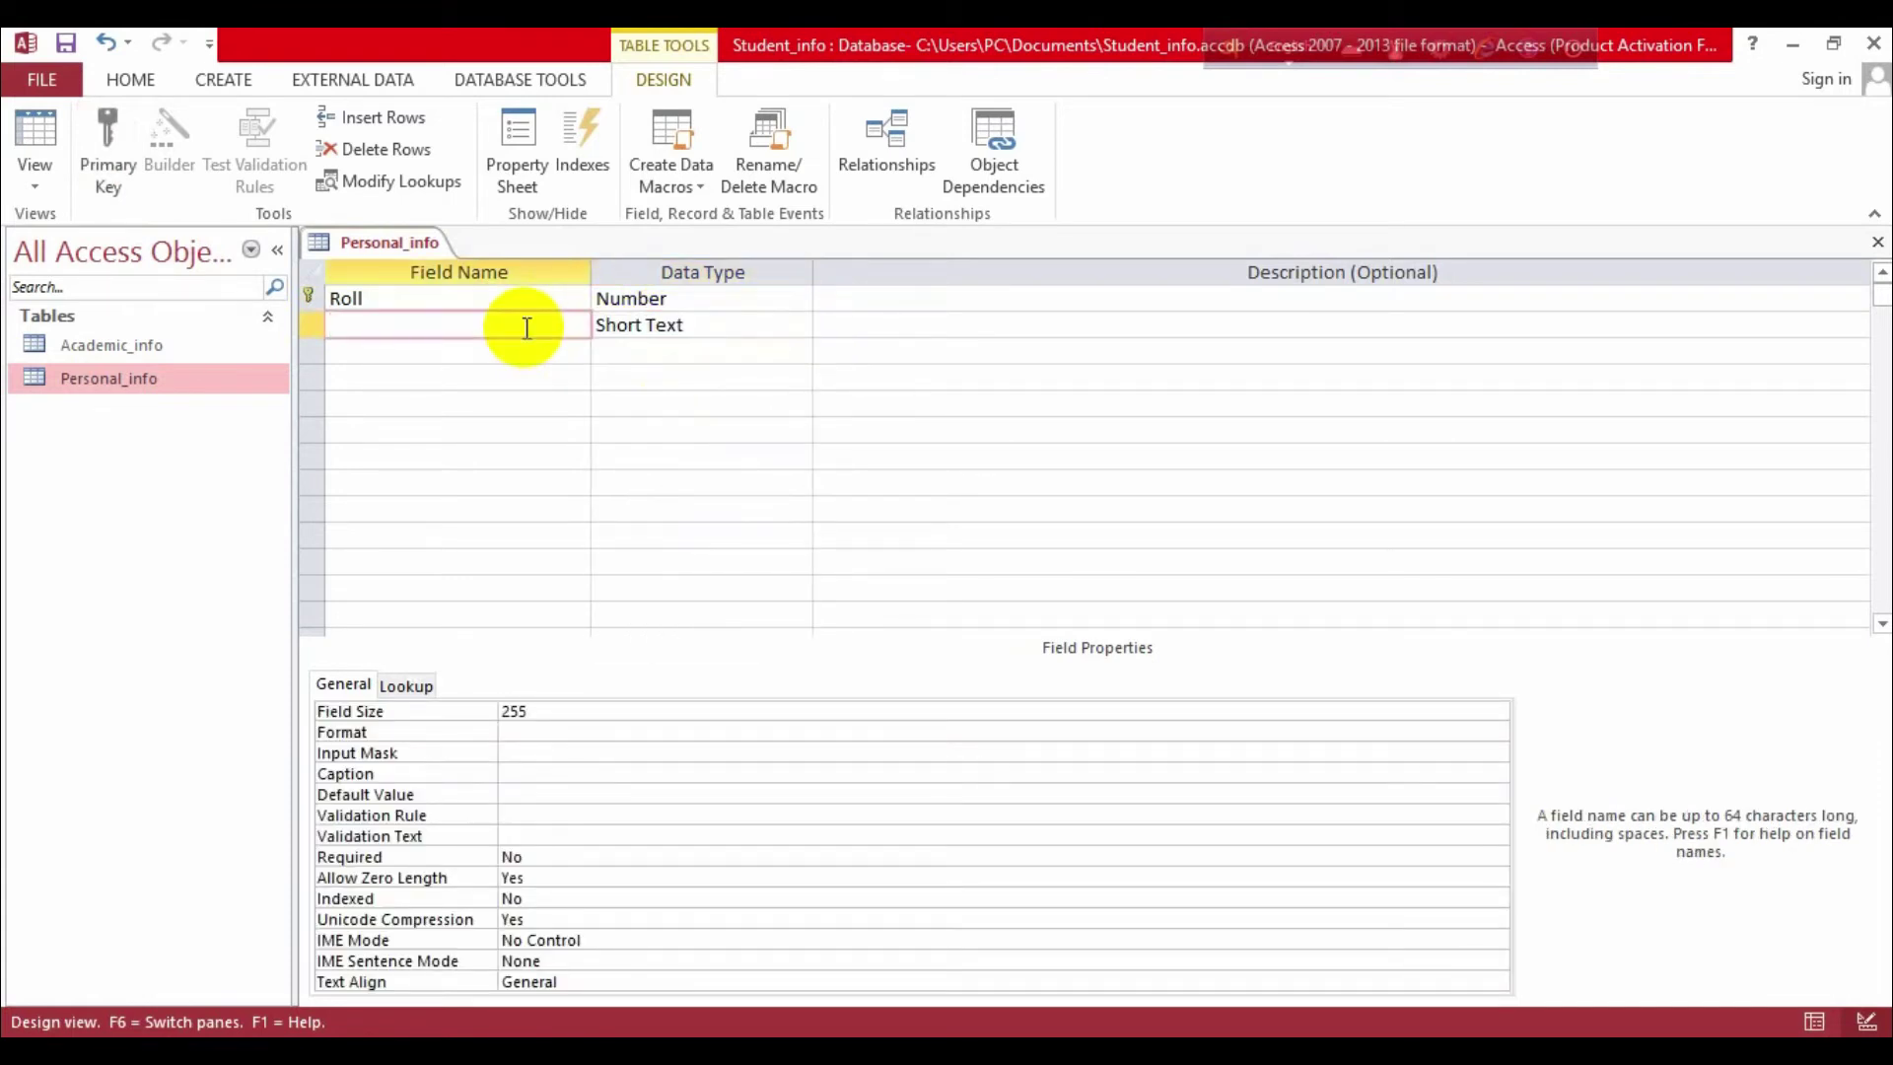
pyautogui.write('father_name')
pyautogui.click(483, 360)
pyautogui.write('M')
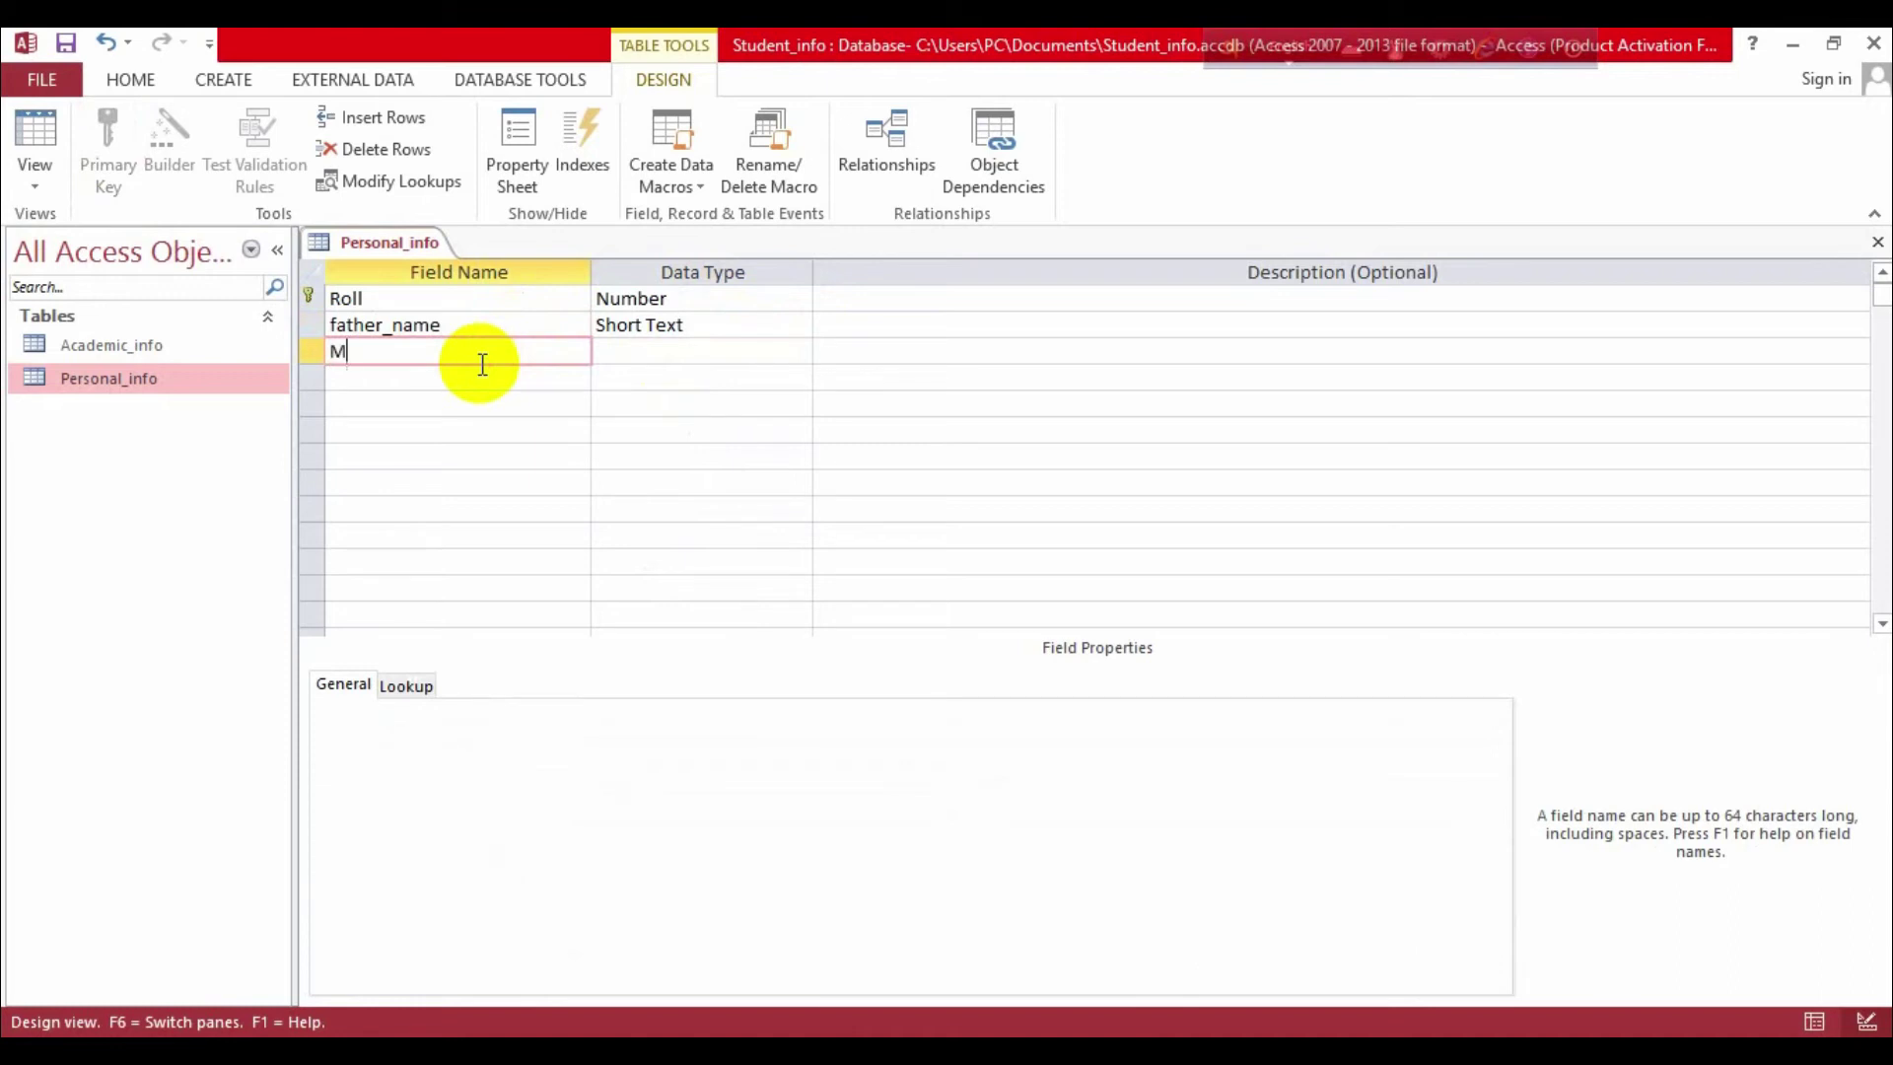
pyautogui.write('other_name')
pyautogui.click(730, 351)
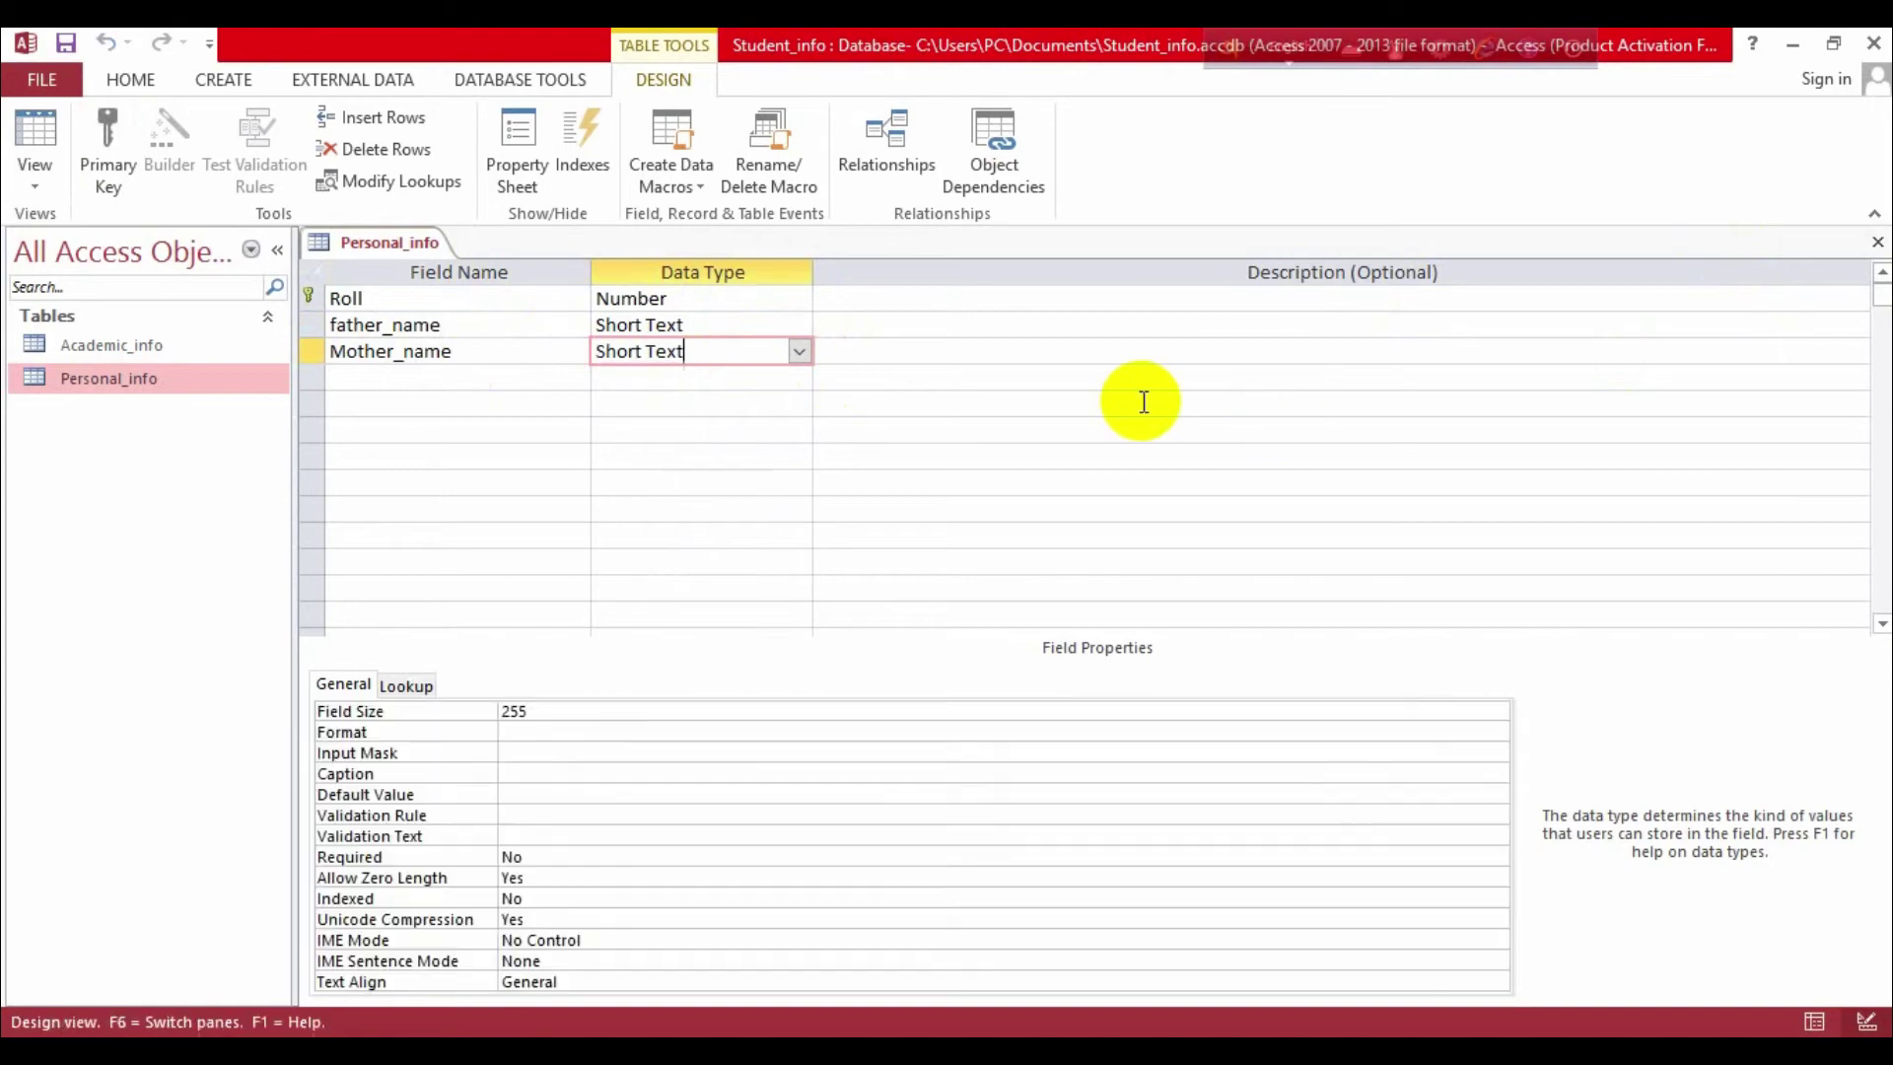
# - Close the Personal_info design and briefly open and close both tables' datasheets
pyautogui.click(1877, 242)
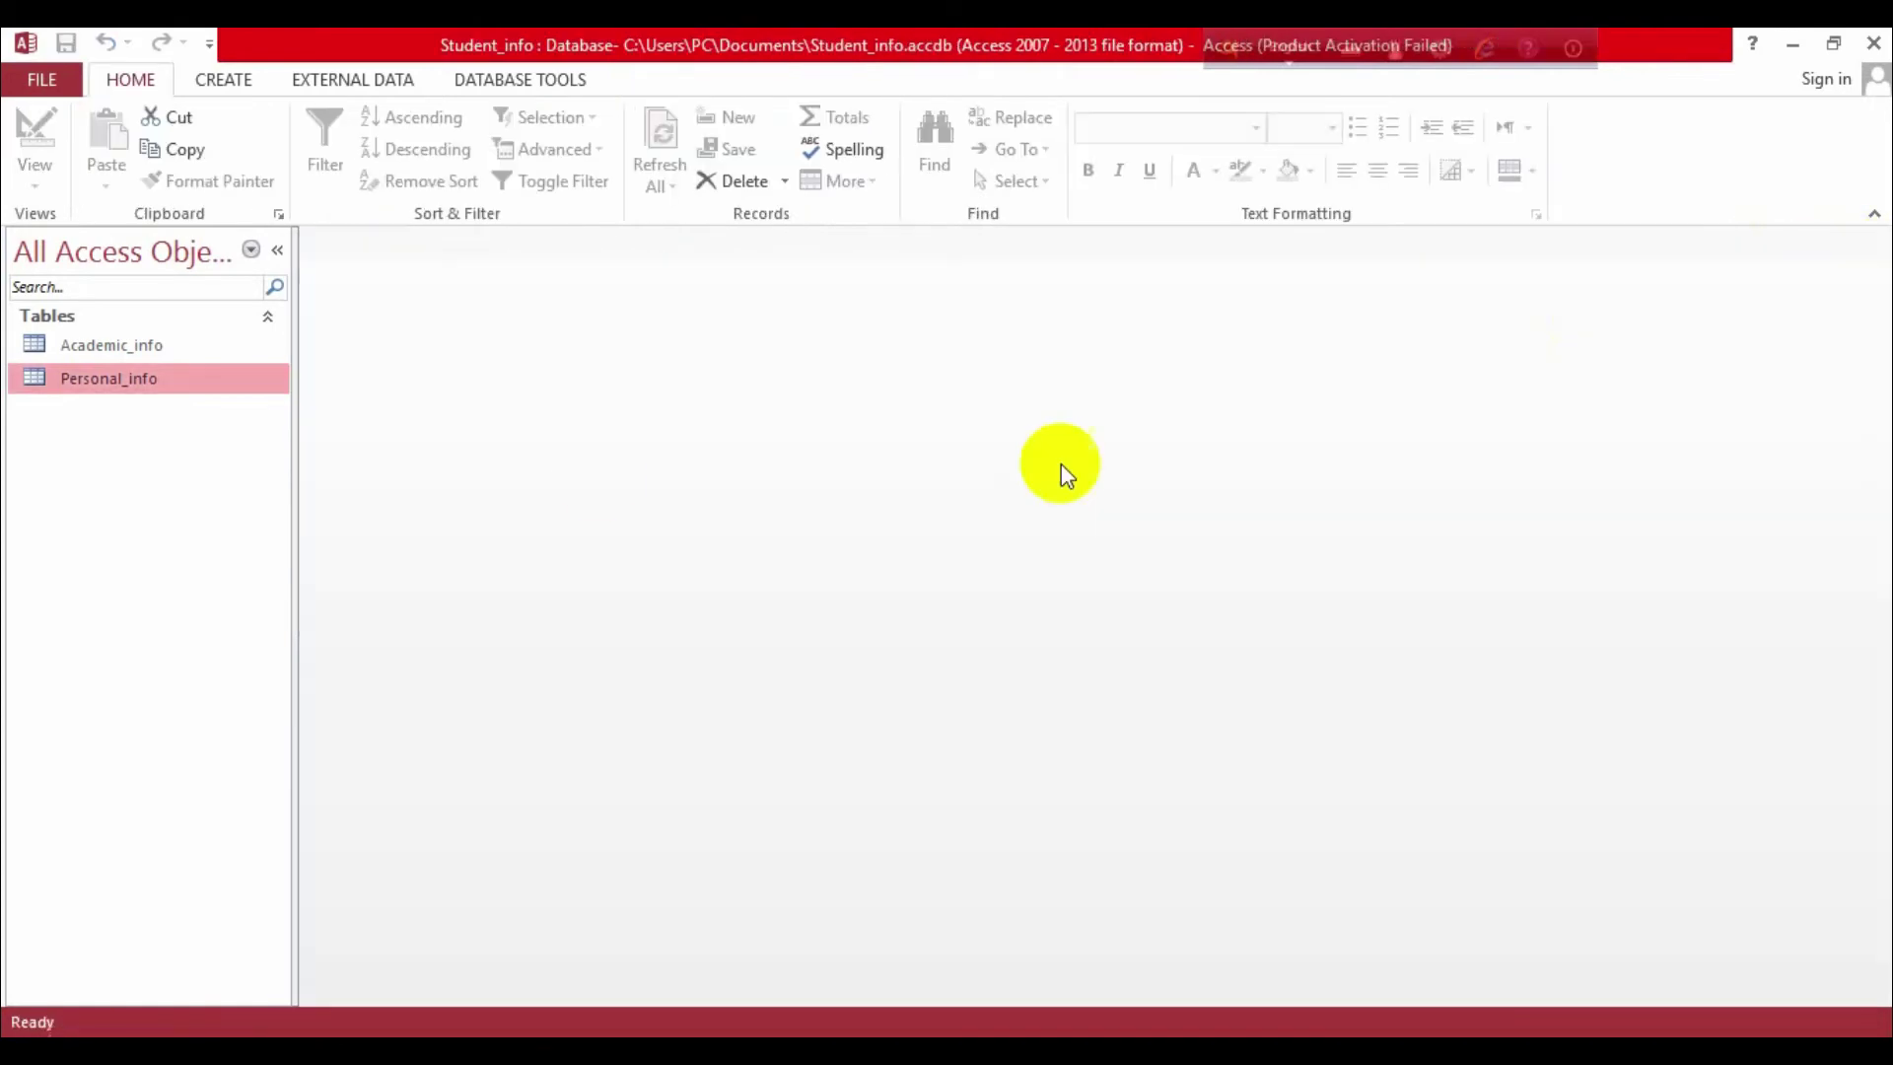
pyautogui.doubleClick(116, 342)
pyautogui.click(114, 379)
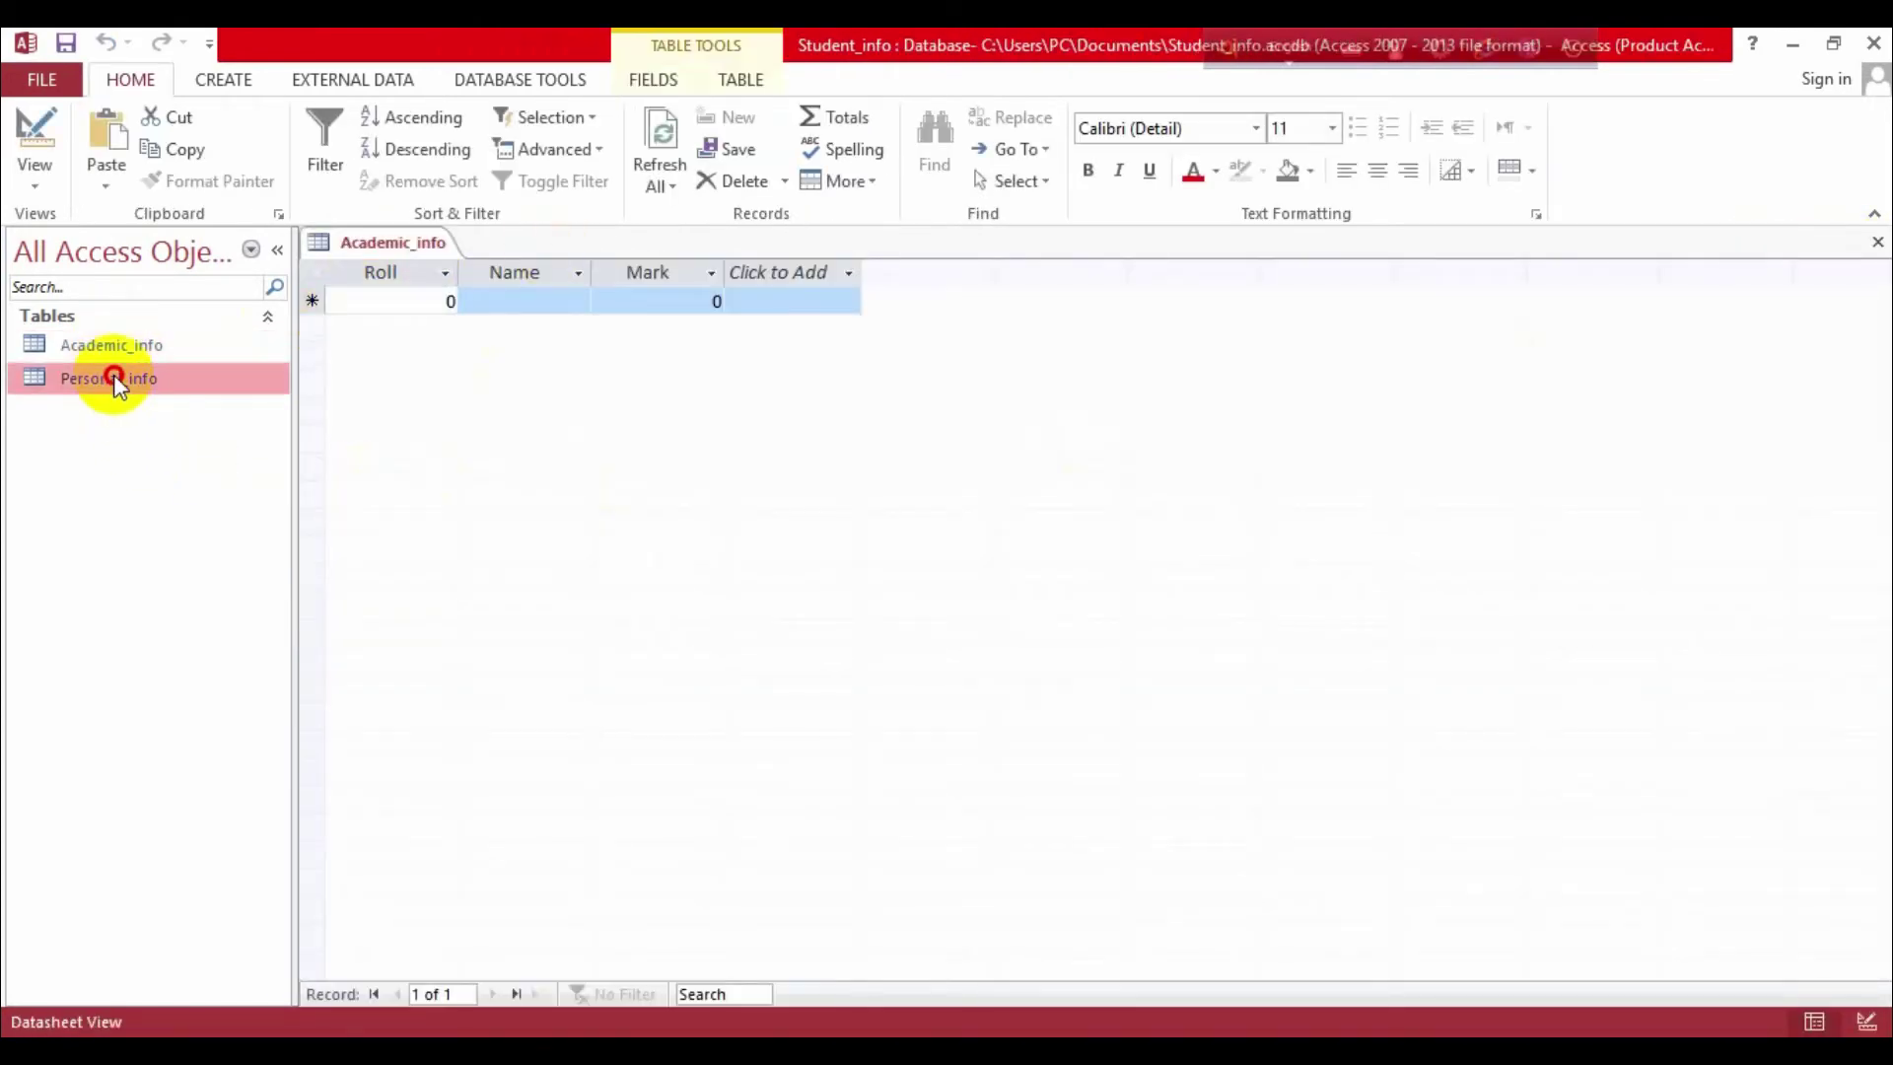
pyautogui.doubleClick(114, 380)
pyautogui.click(1878, 241)
pyautogui.click(1878, 241)
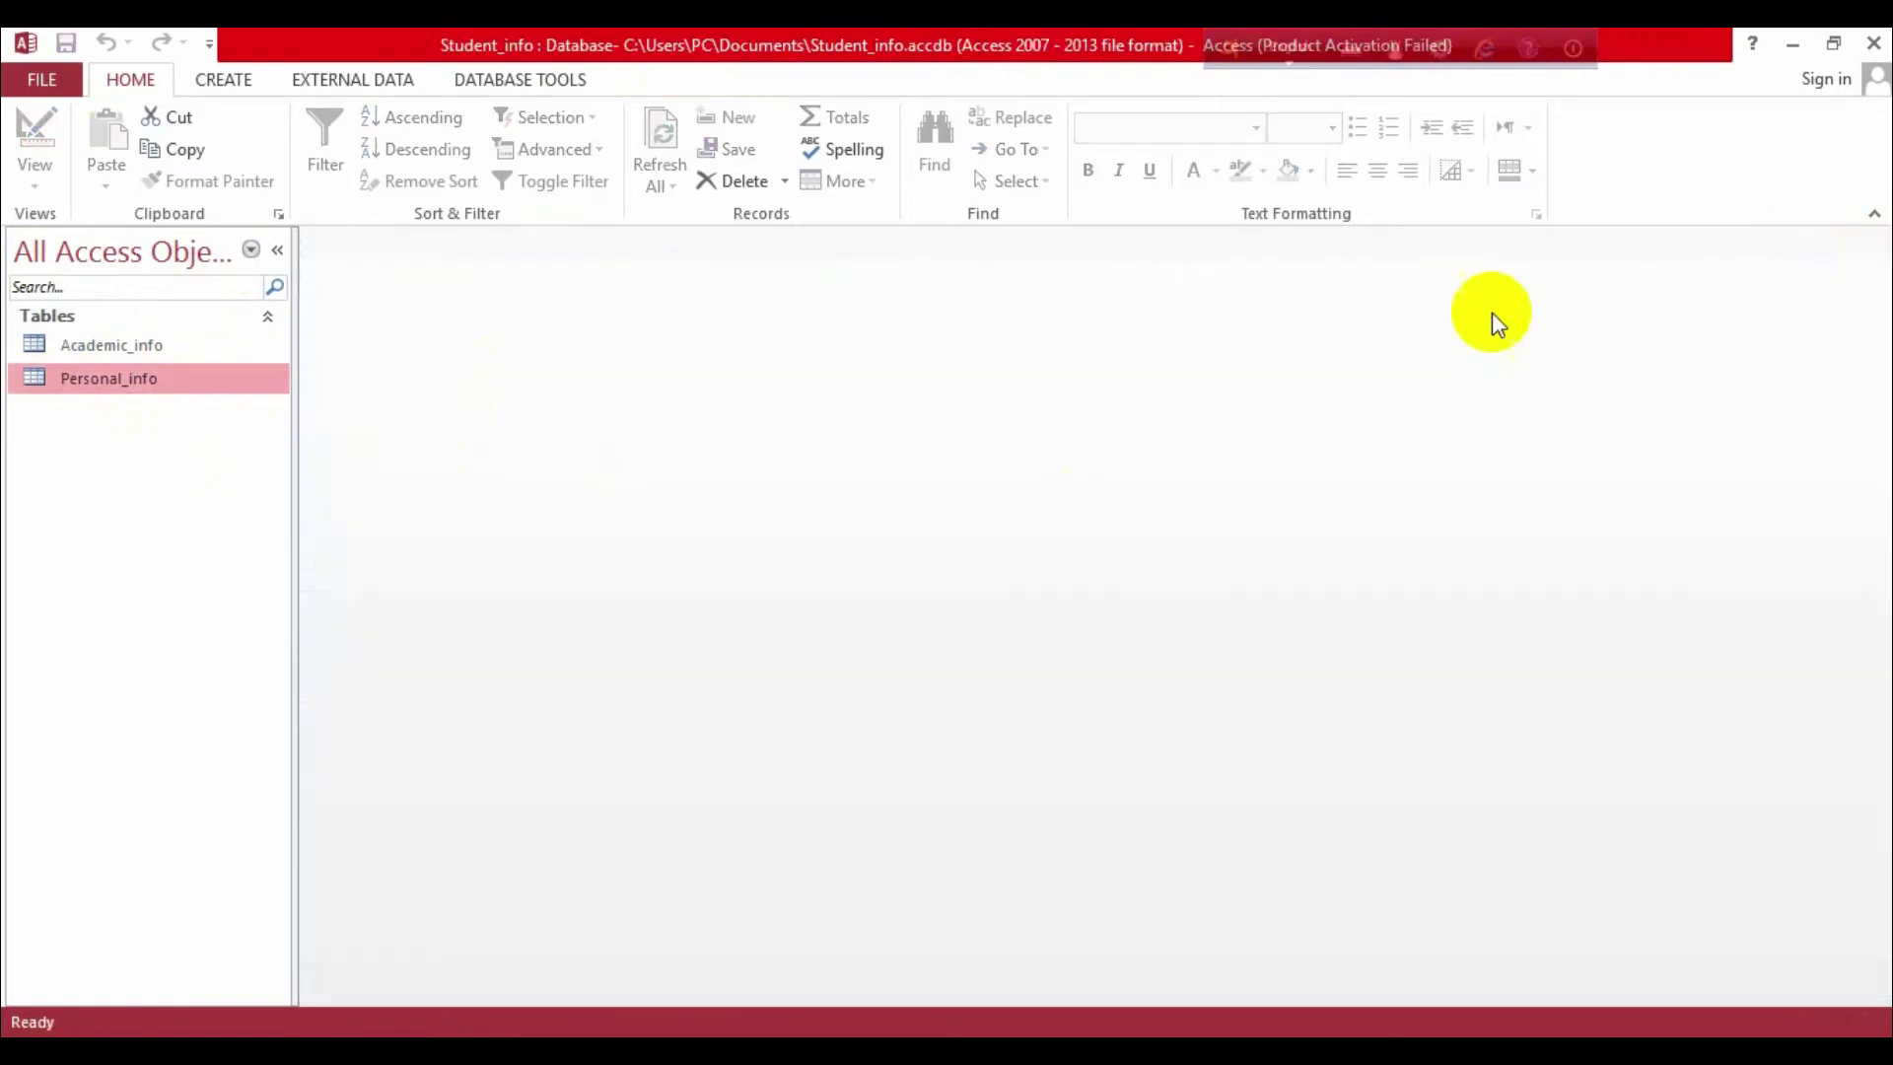
# - In Academic_info, enter a roll number, the student's name and Mark 70, then close it
pyautogui.doubleClick(91, 347)
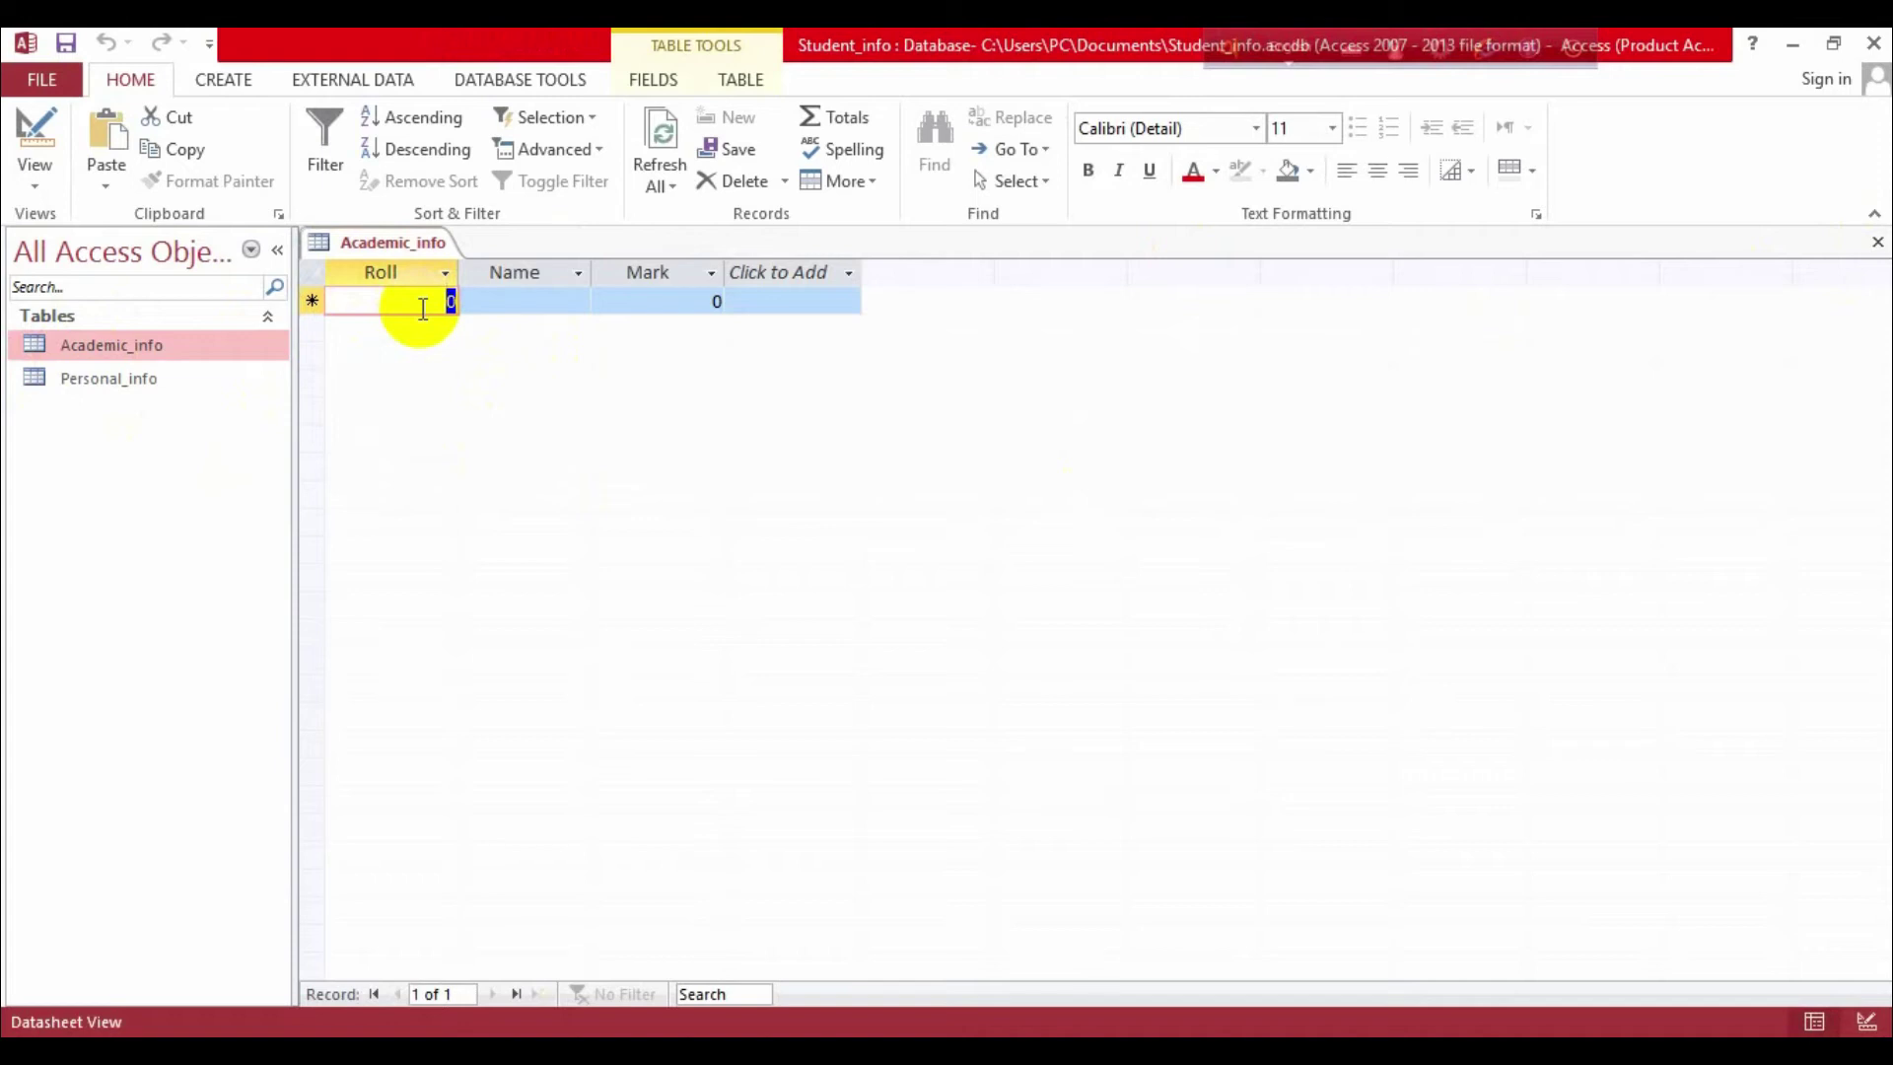
pyautogui.write('723')
pyautogui.write('4')
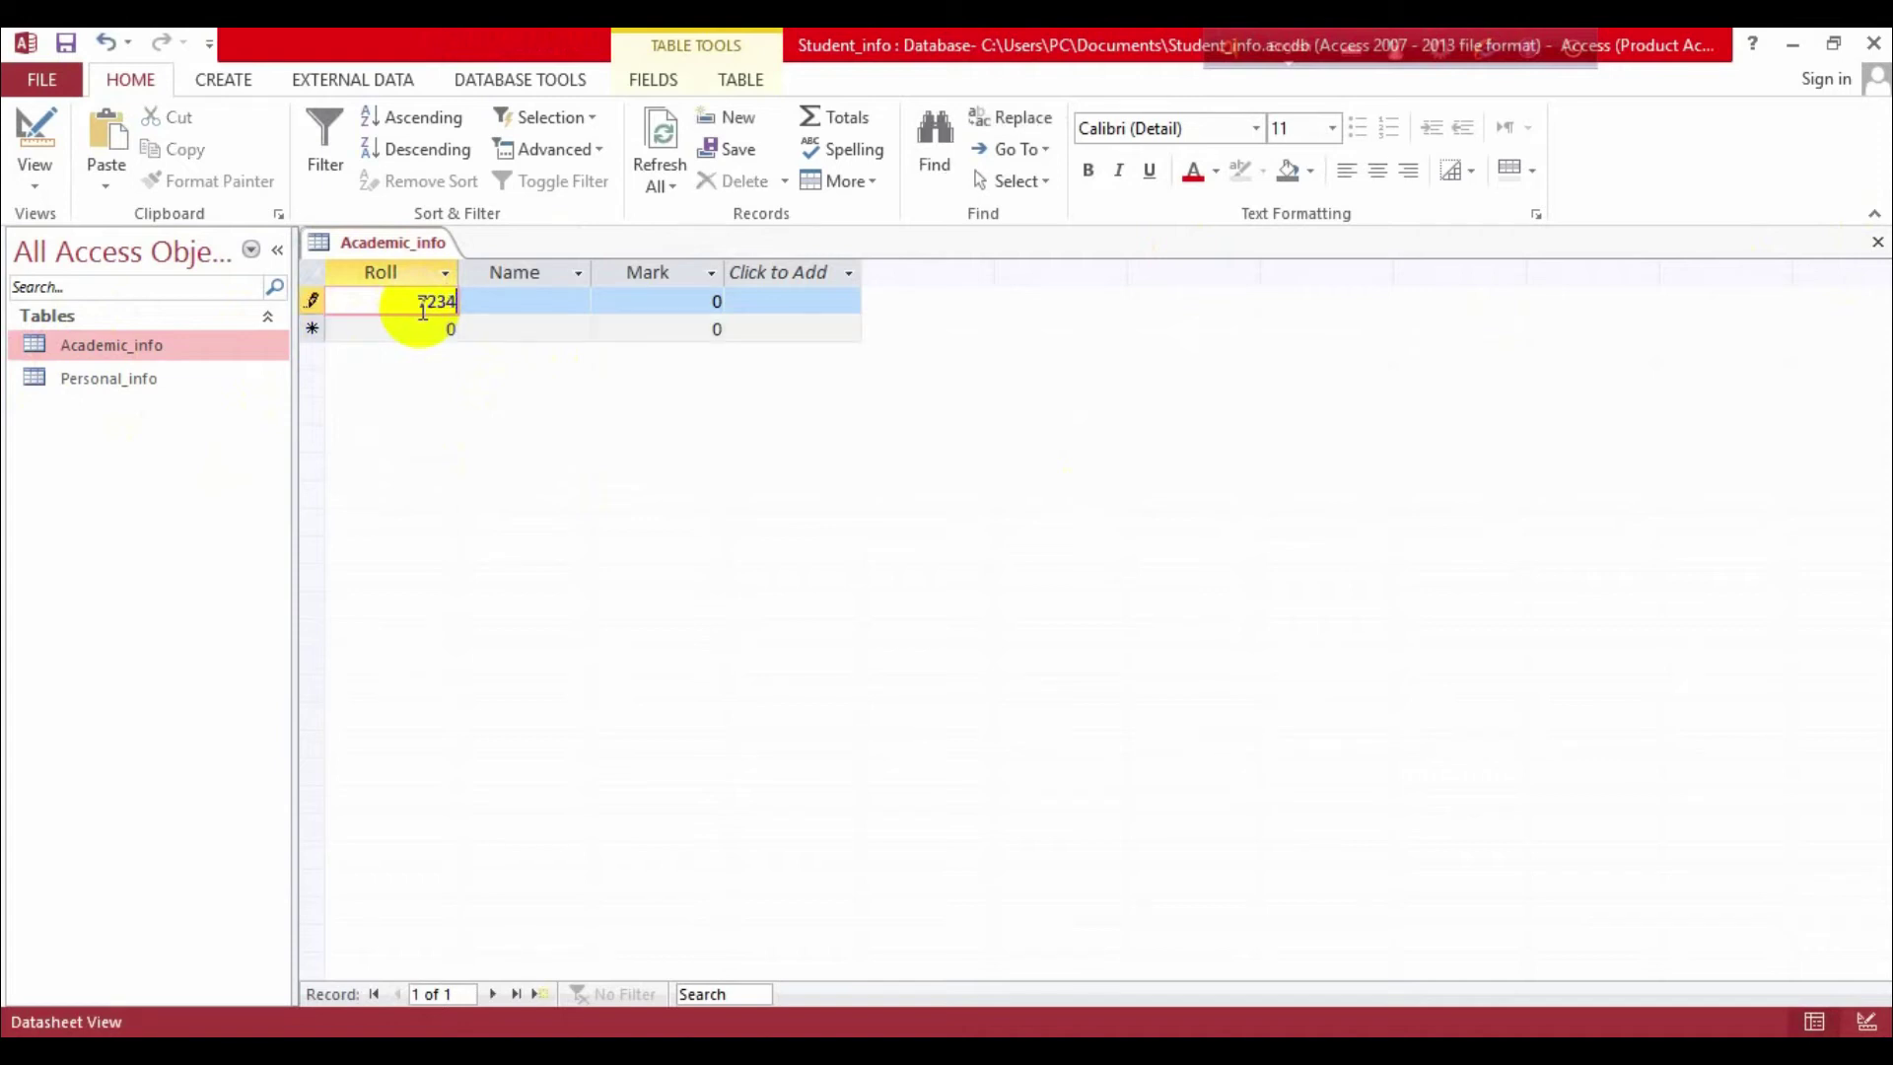
pyautogui.write('63')
pyautogui.click(580, 304)
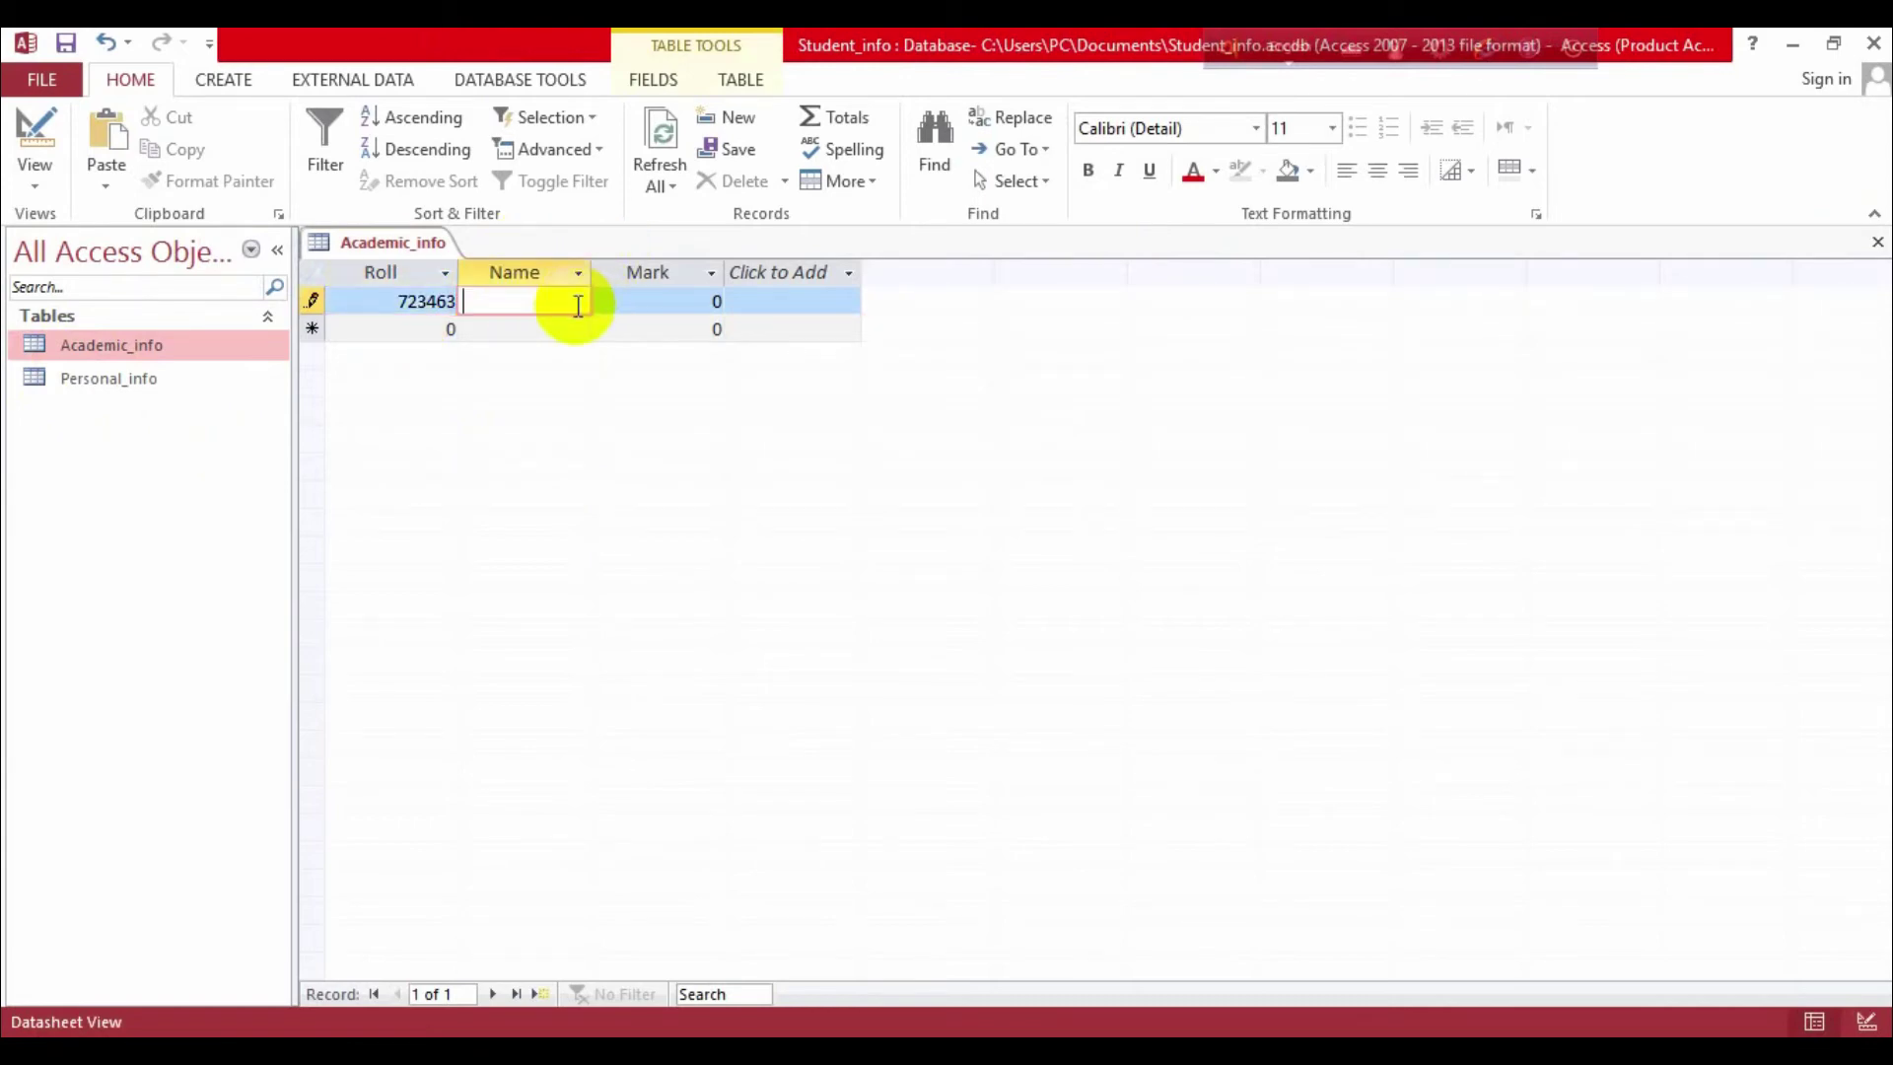
pyautogui.write('Hridoy')
pyautogui.click(687, 300)
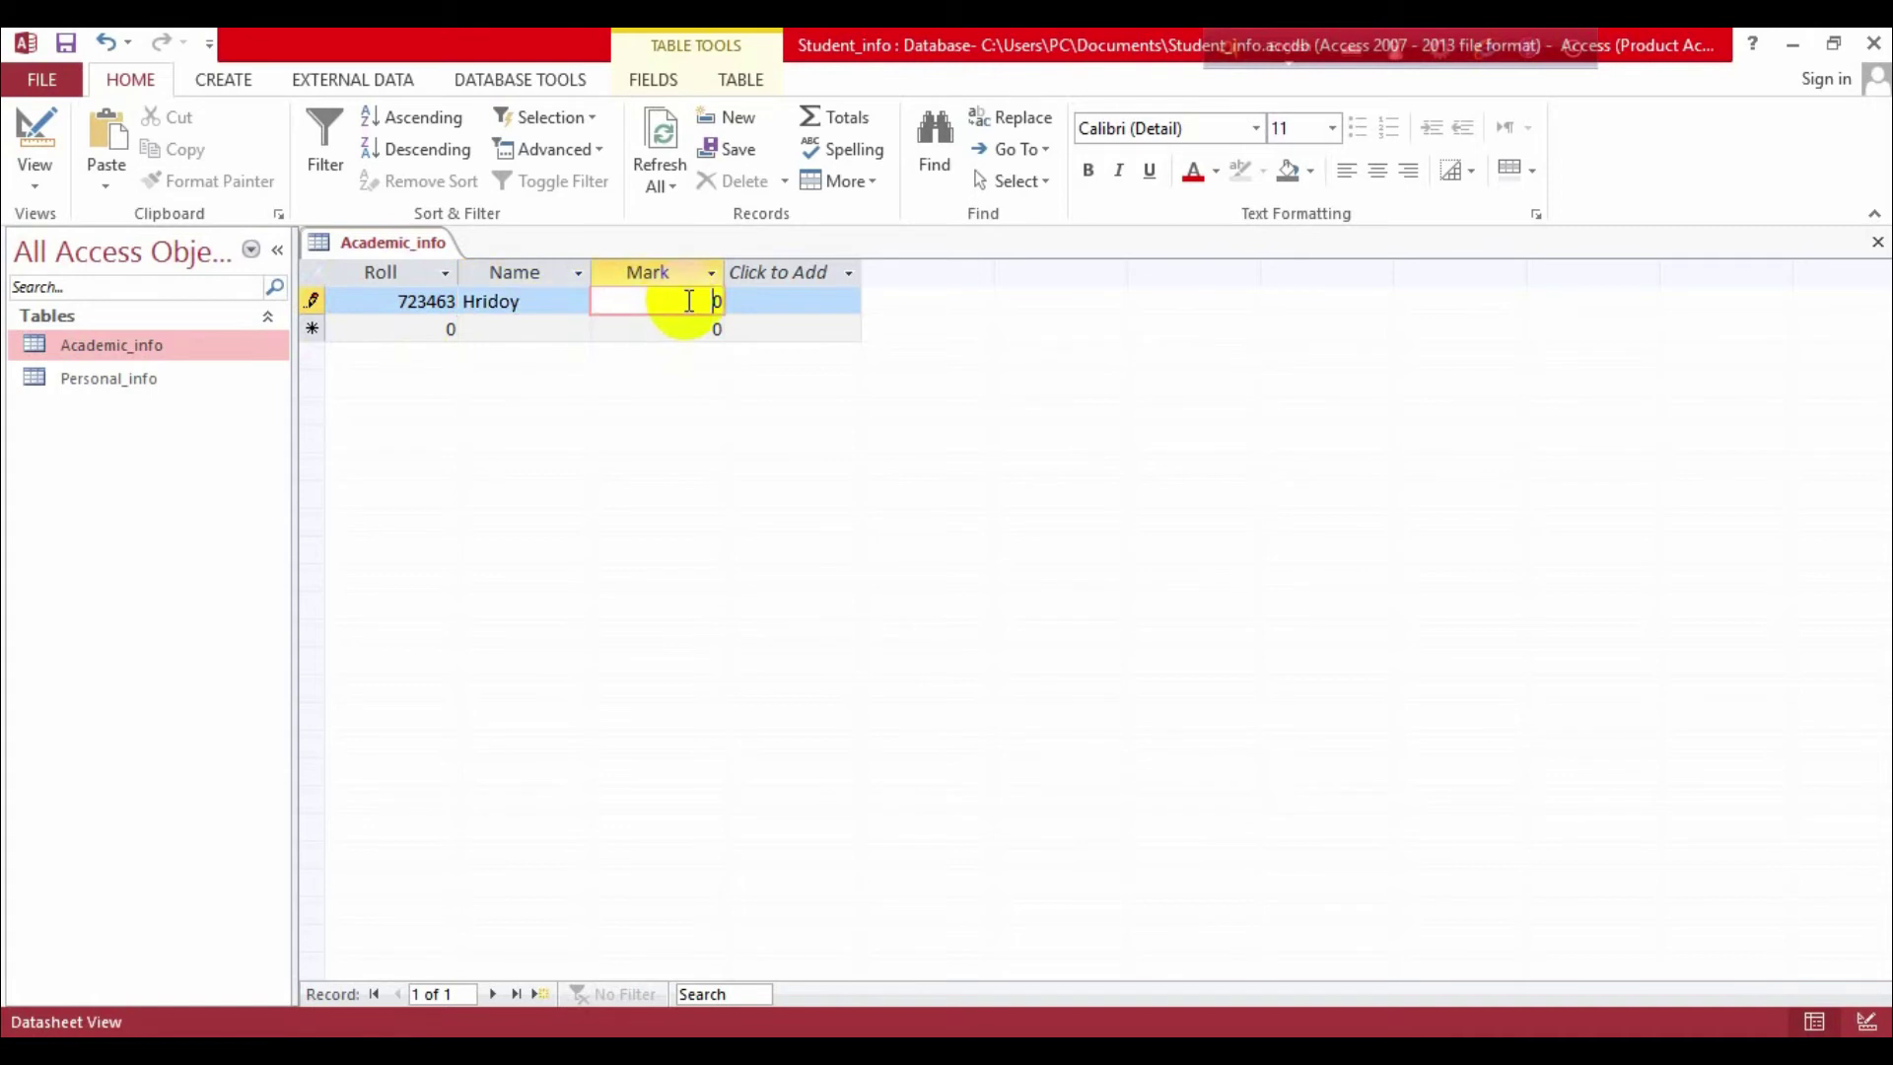
pyautogui.write('7')
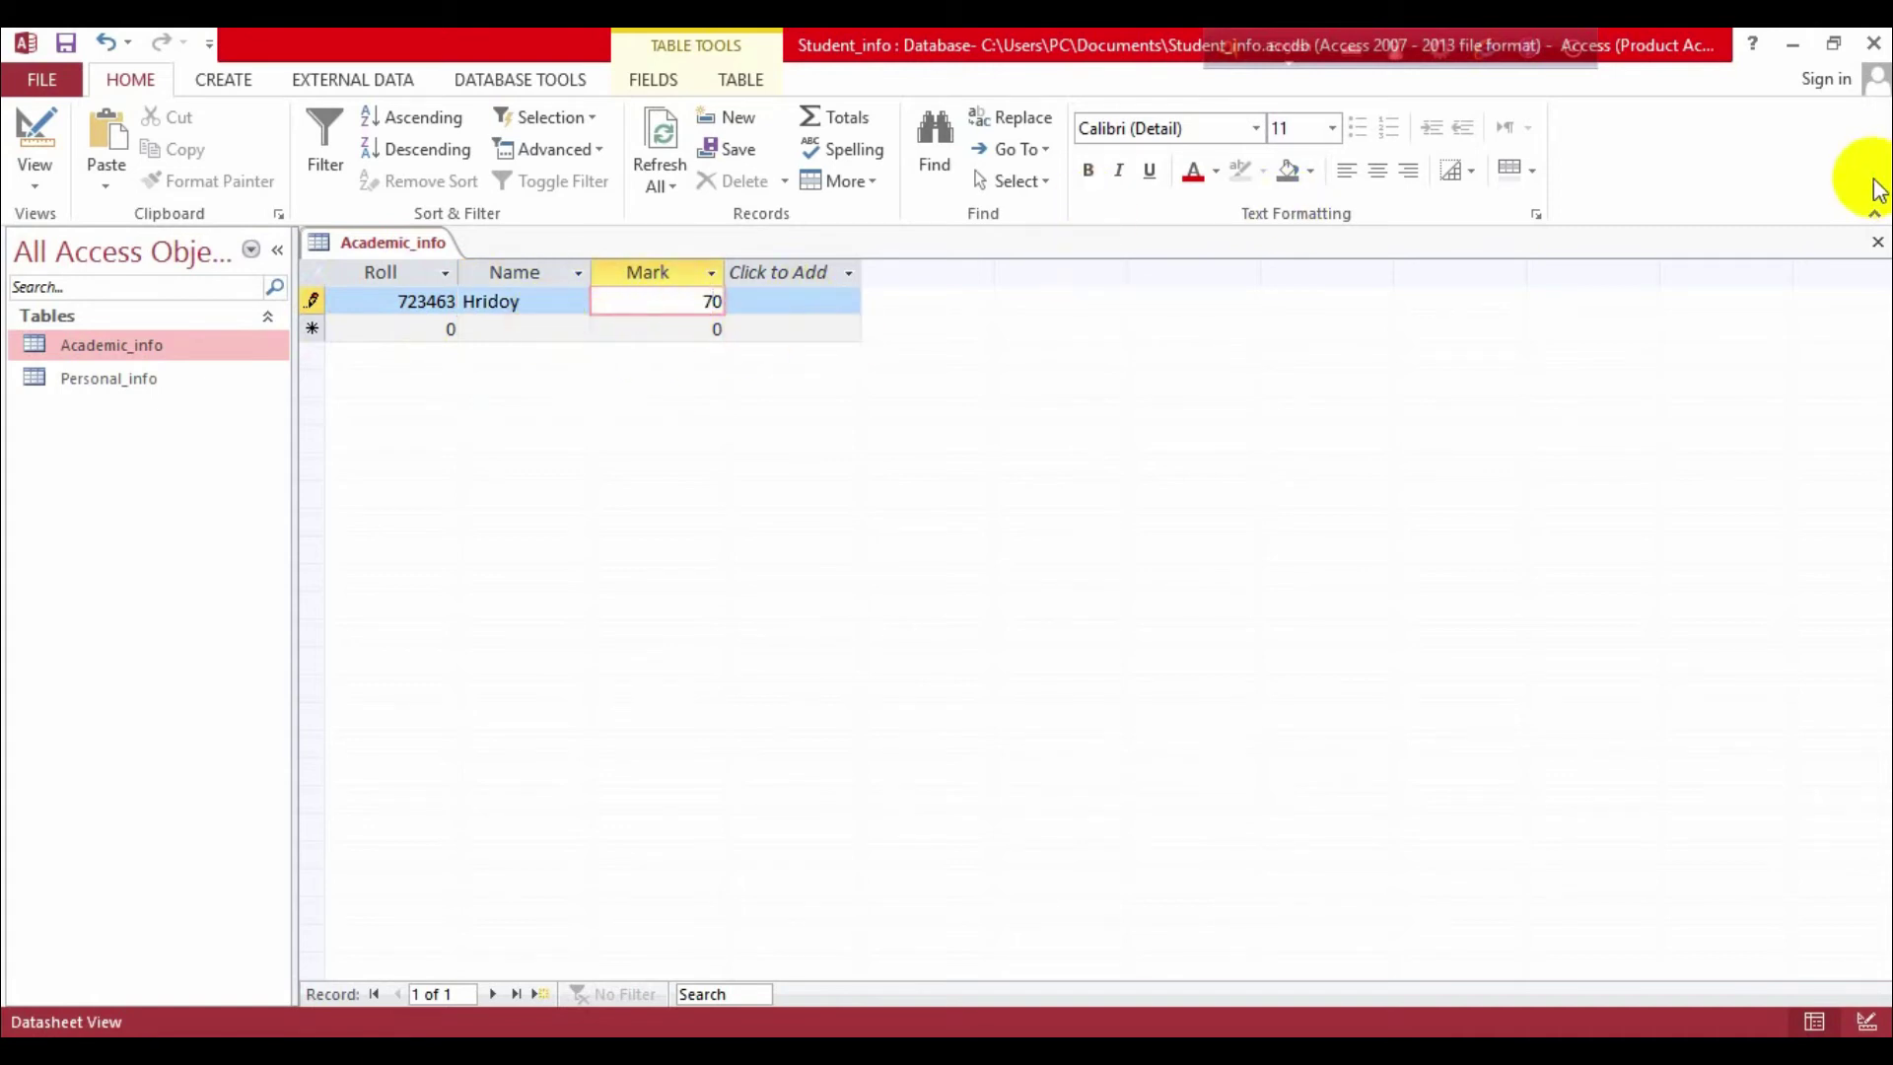
pyautogui.click(1877, 243)
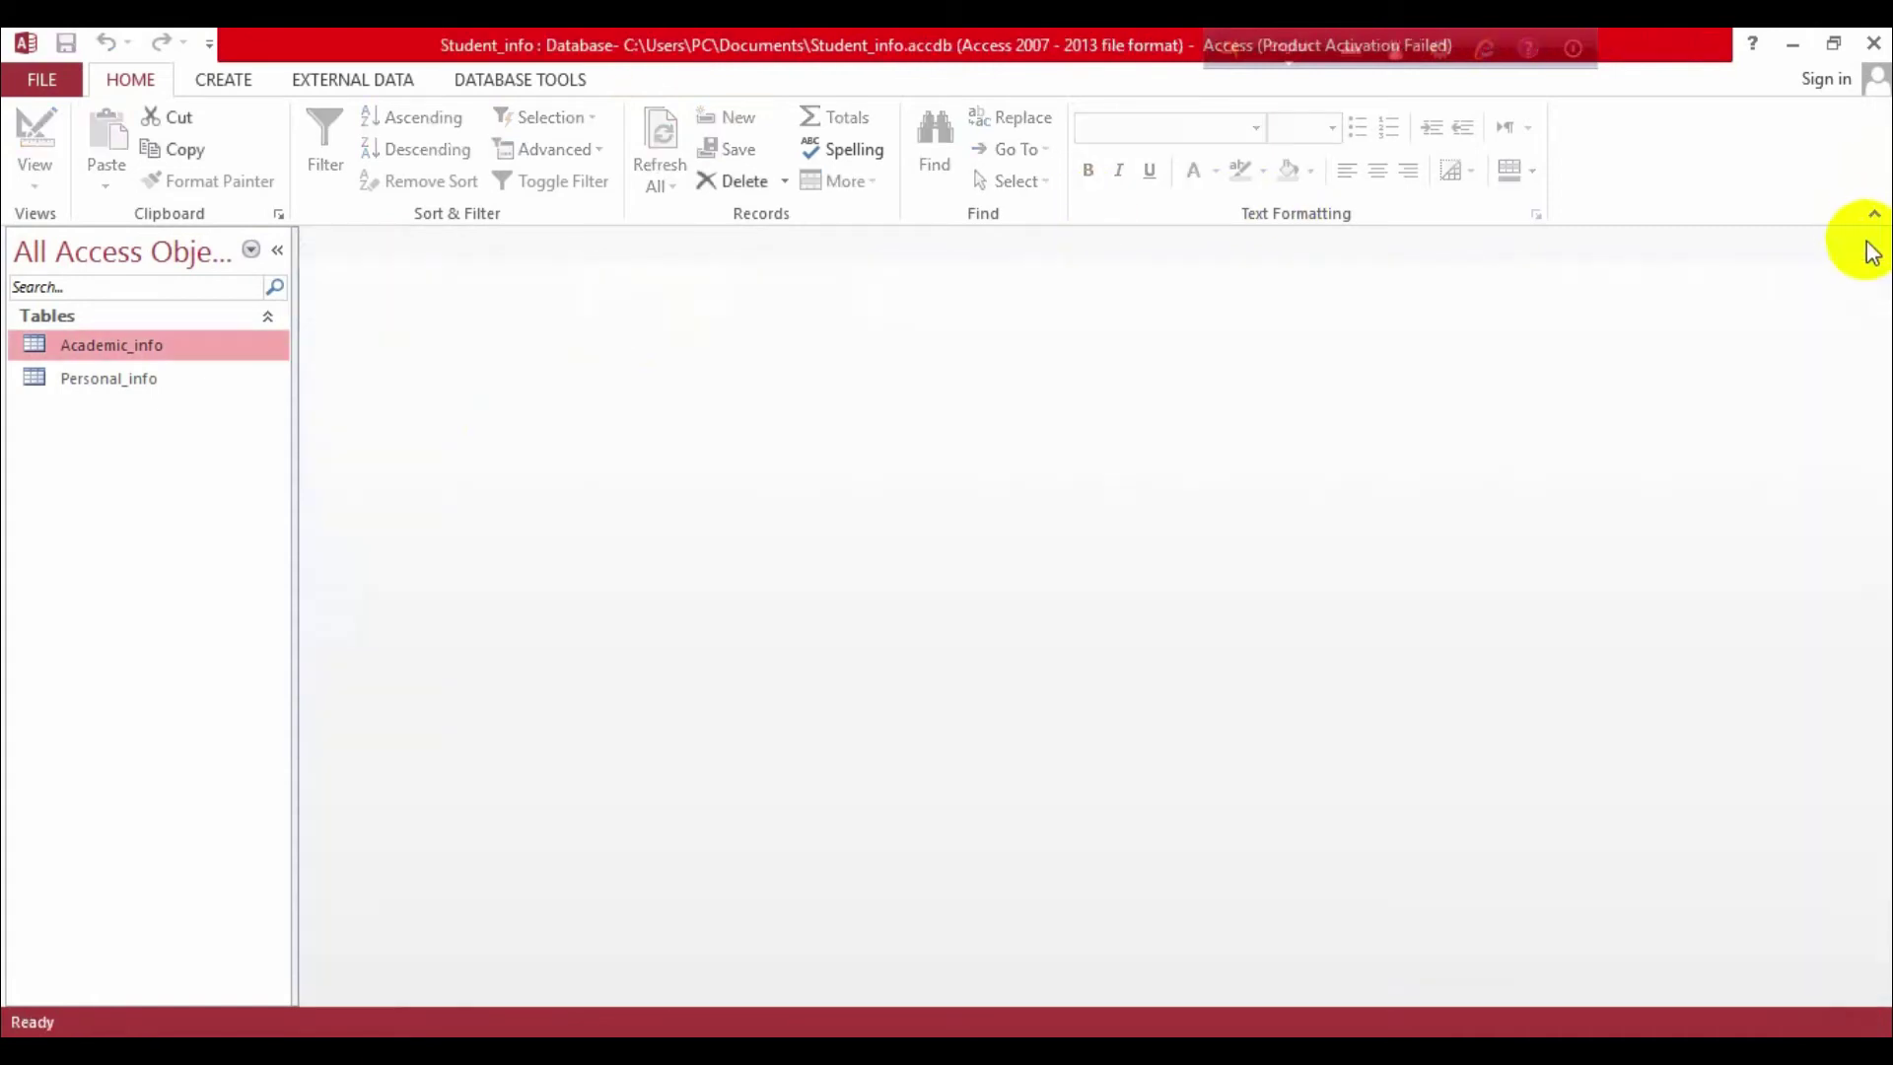
# - Open and close the empty Personal_info datasheet, then show the Database Tools ribbon
pyautogui.doubleClick(93, 376)
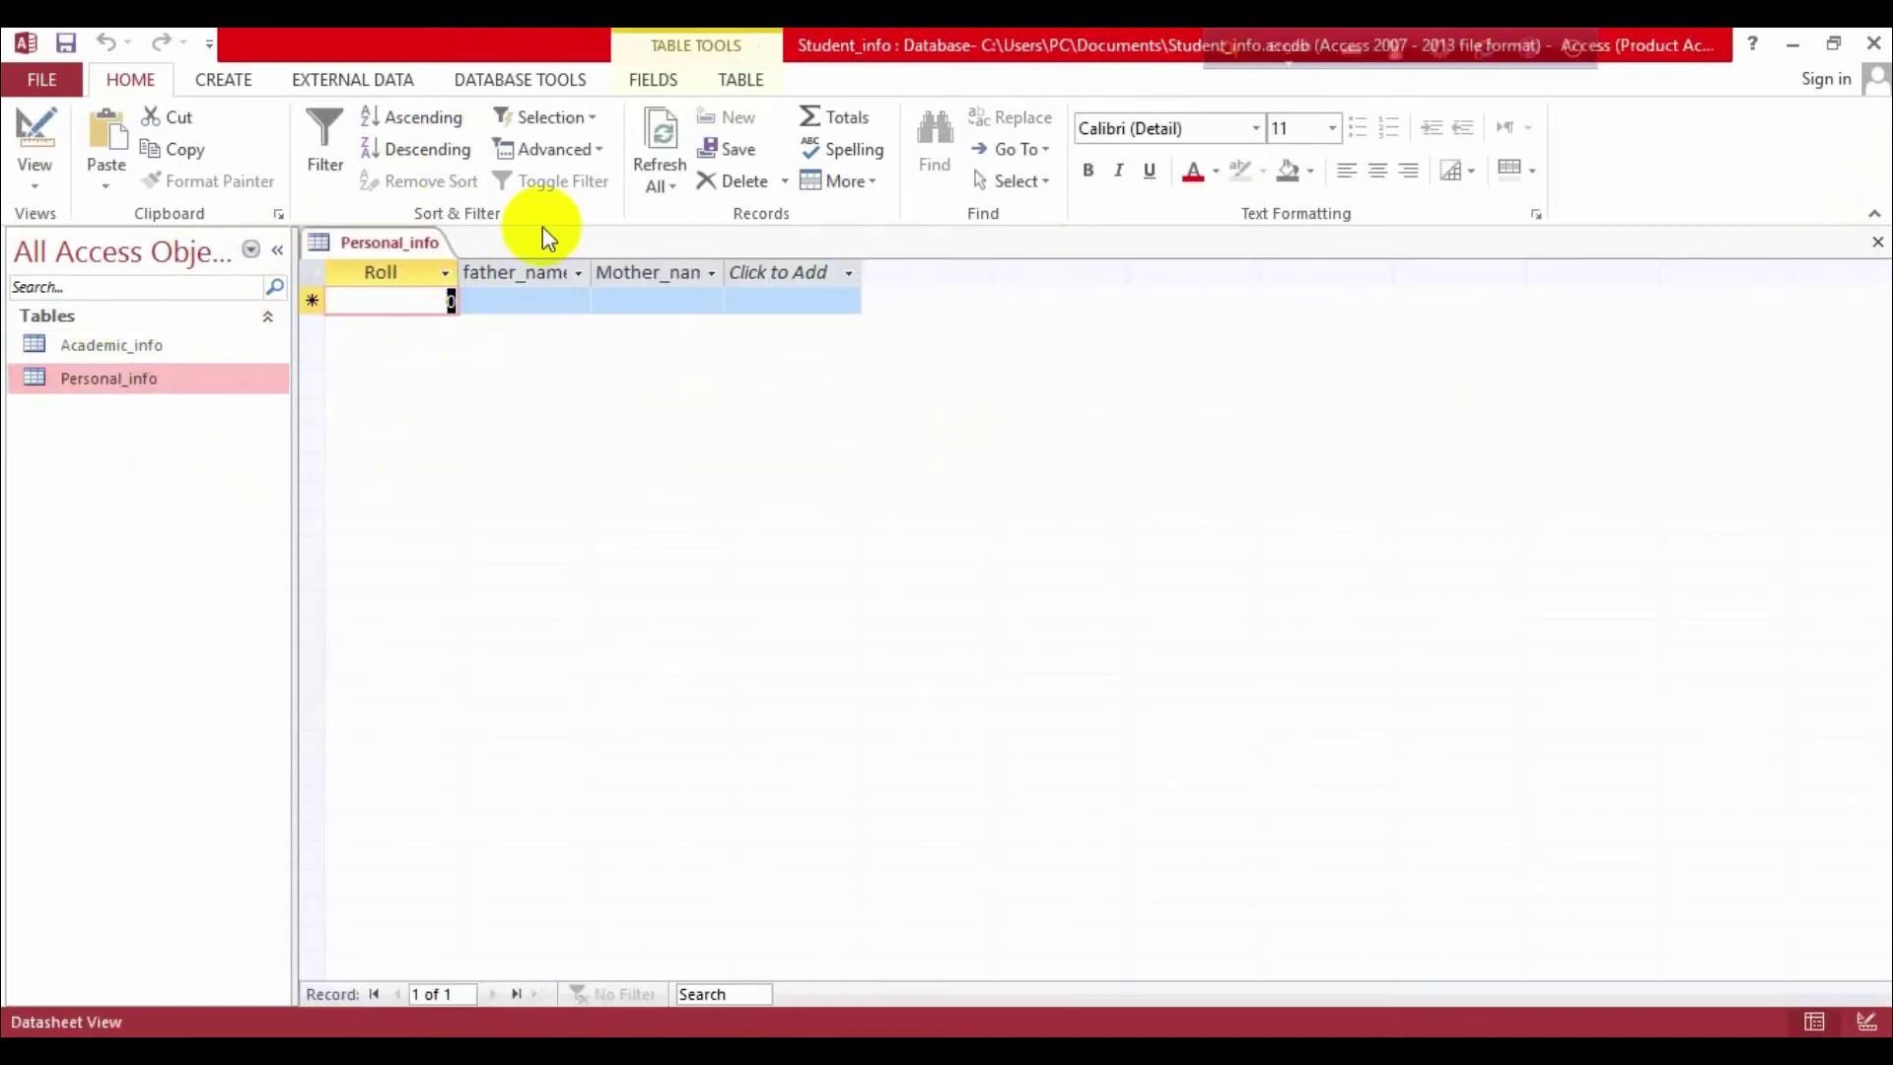
pyautogui.click(1877, 243)
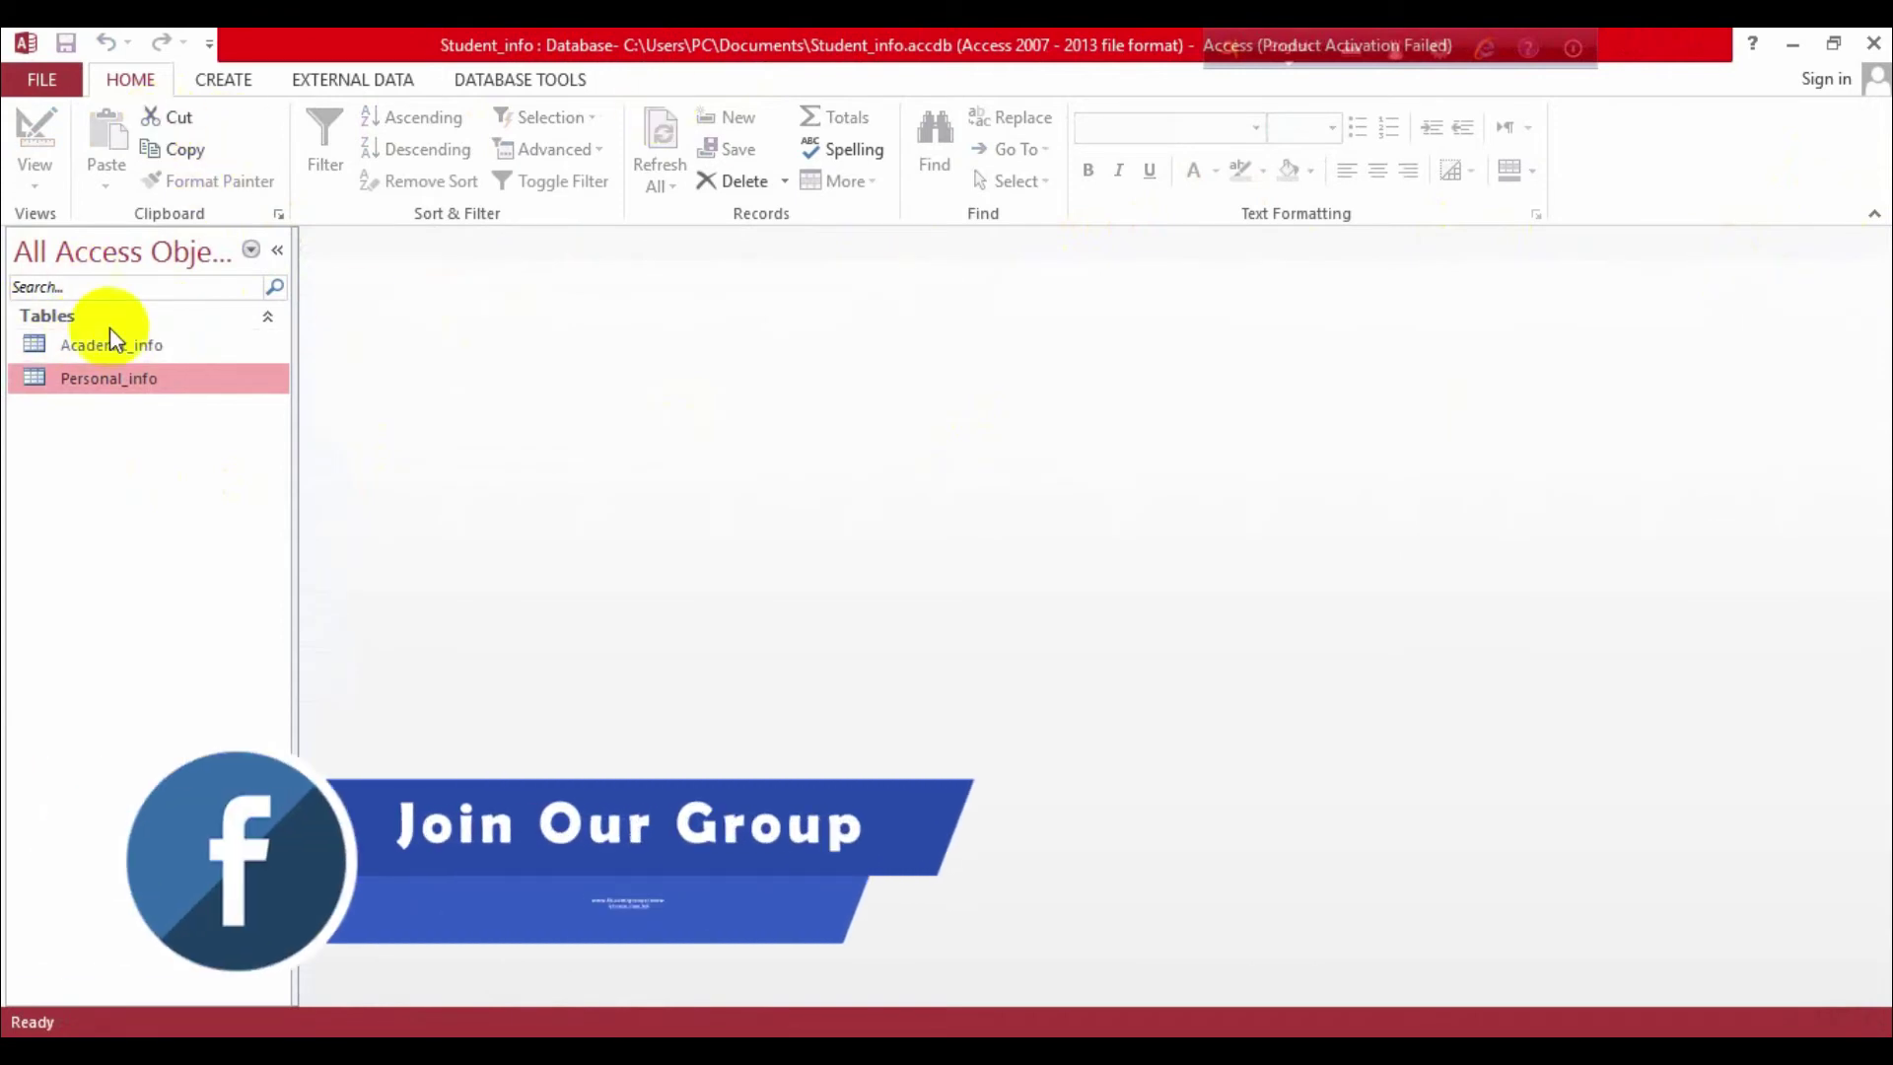
pyautogui.click(494, 83)
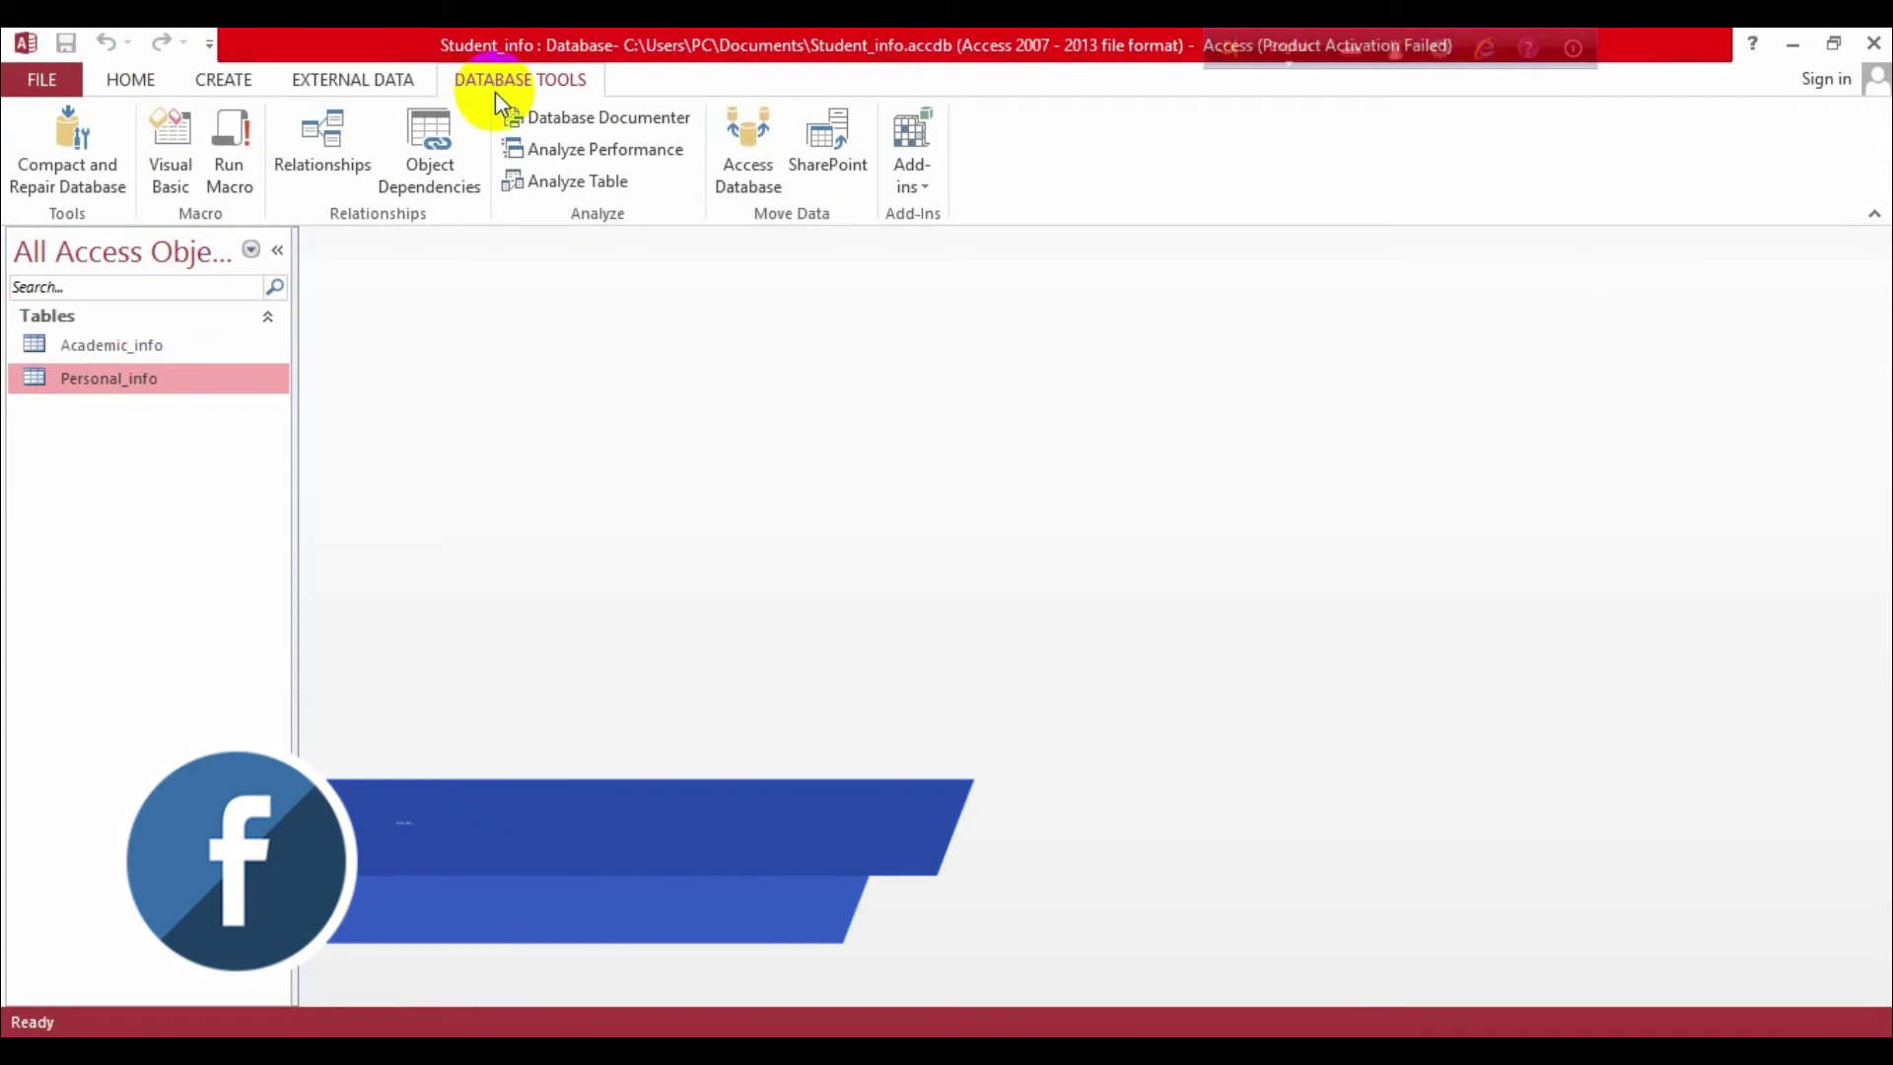
# - Add Academic_info and Personal_info to the Relationships window
pyautogui.click(333, 143)
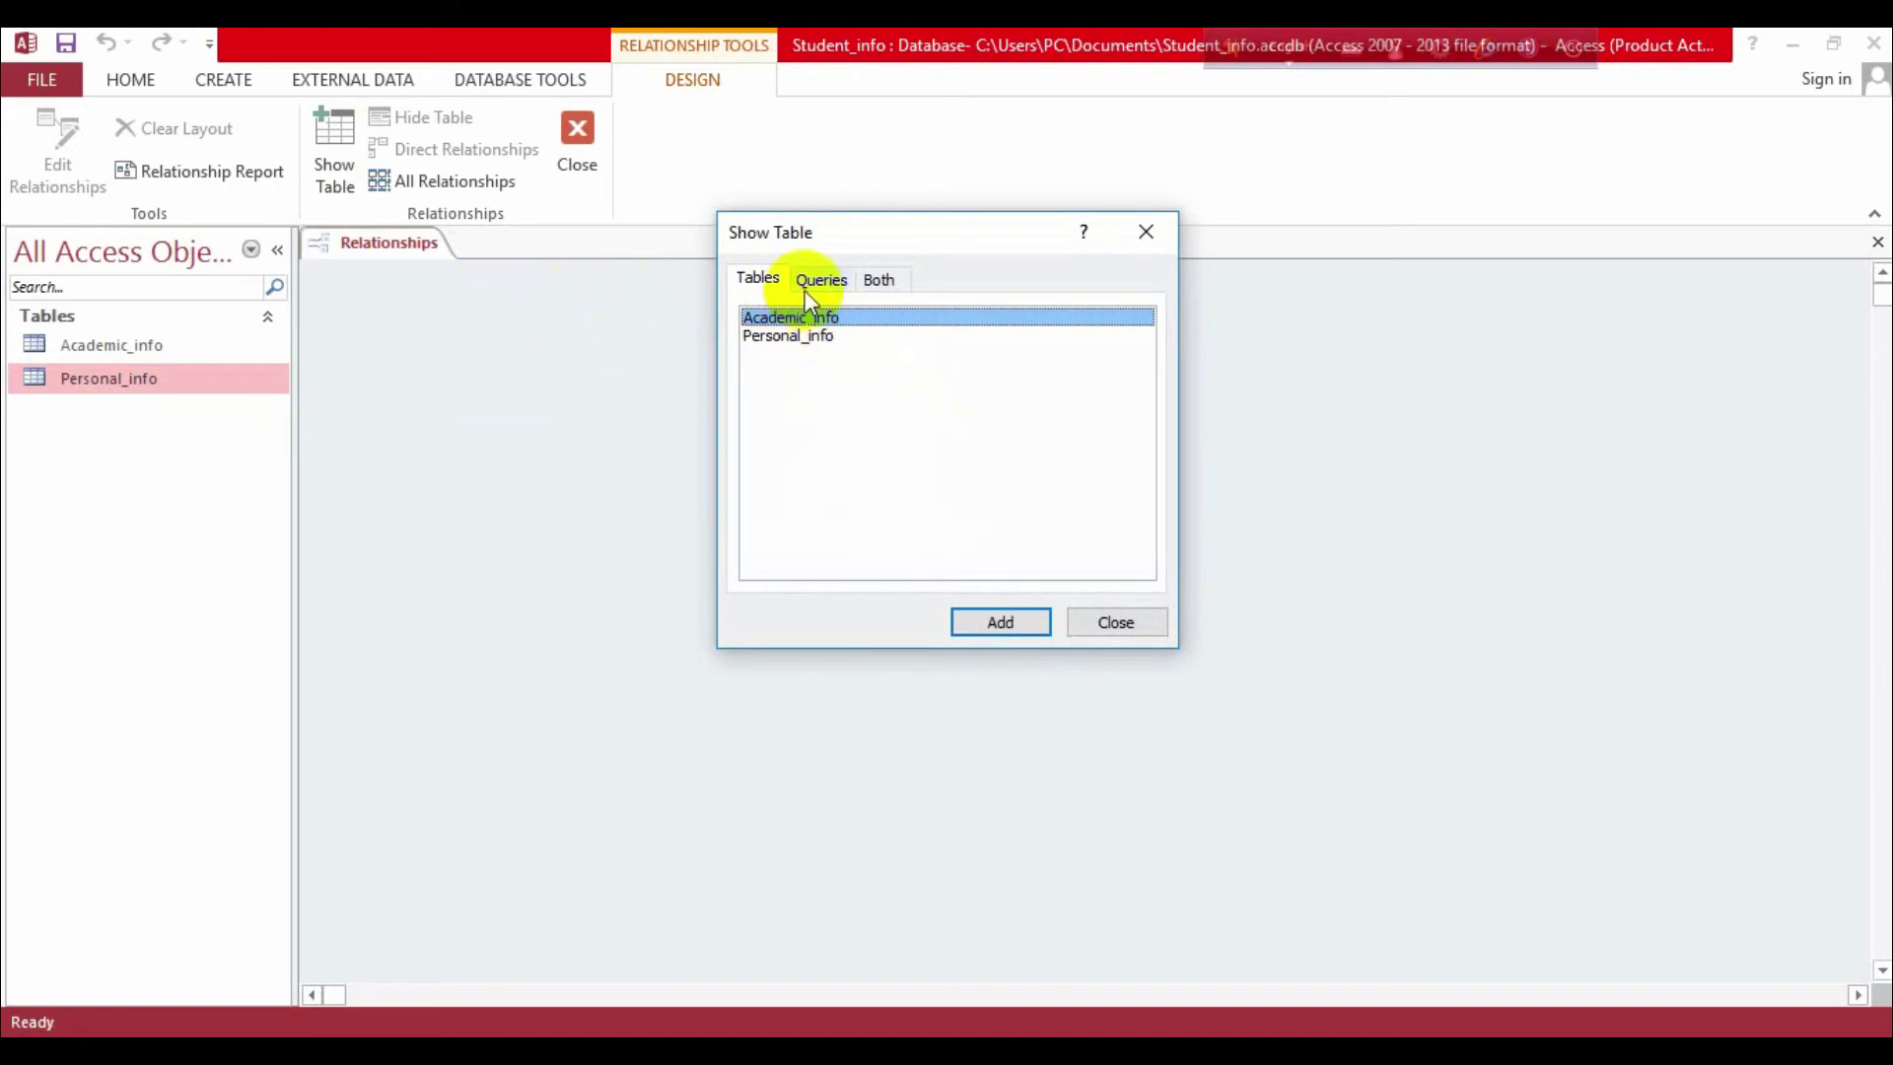
pyautogui.click(1021, 623)
pyautogui.click(816, 337)
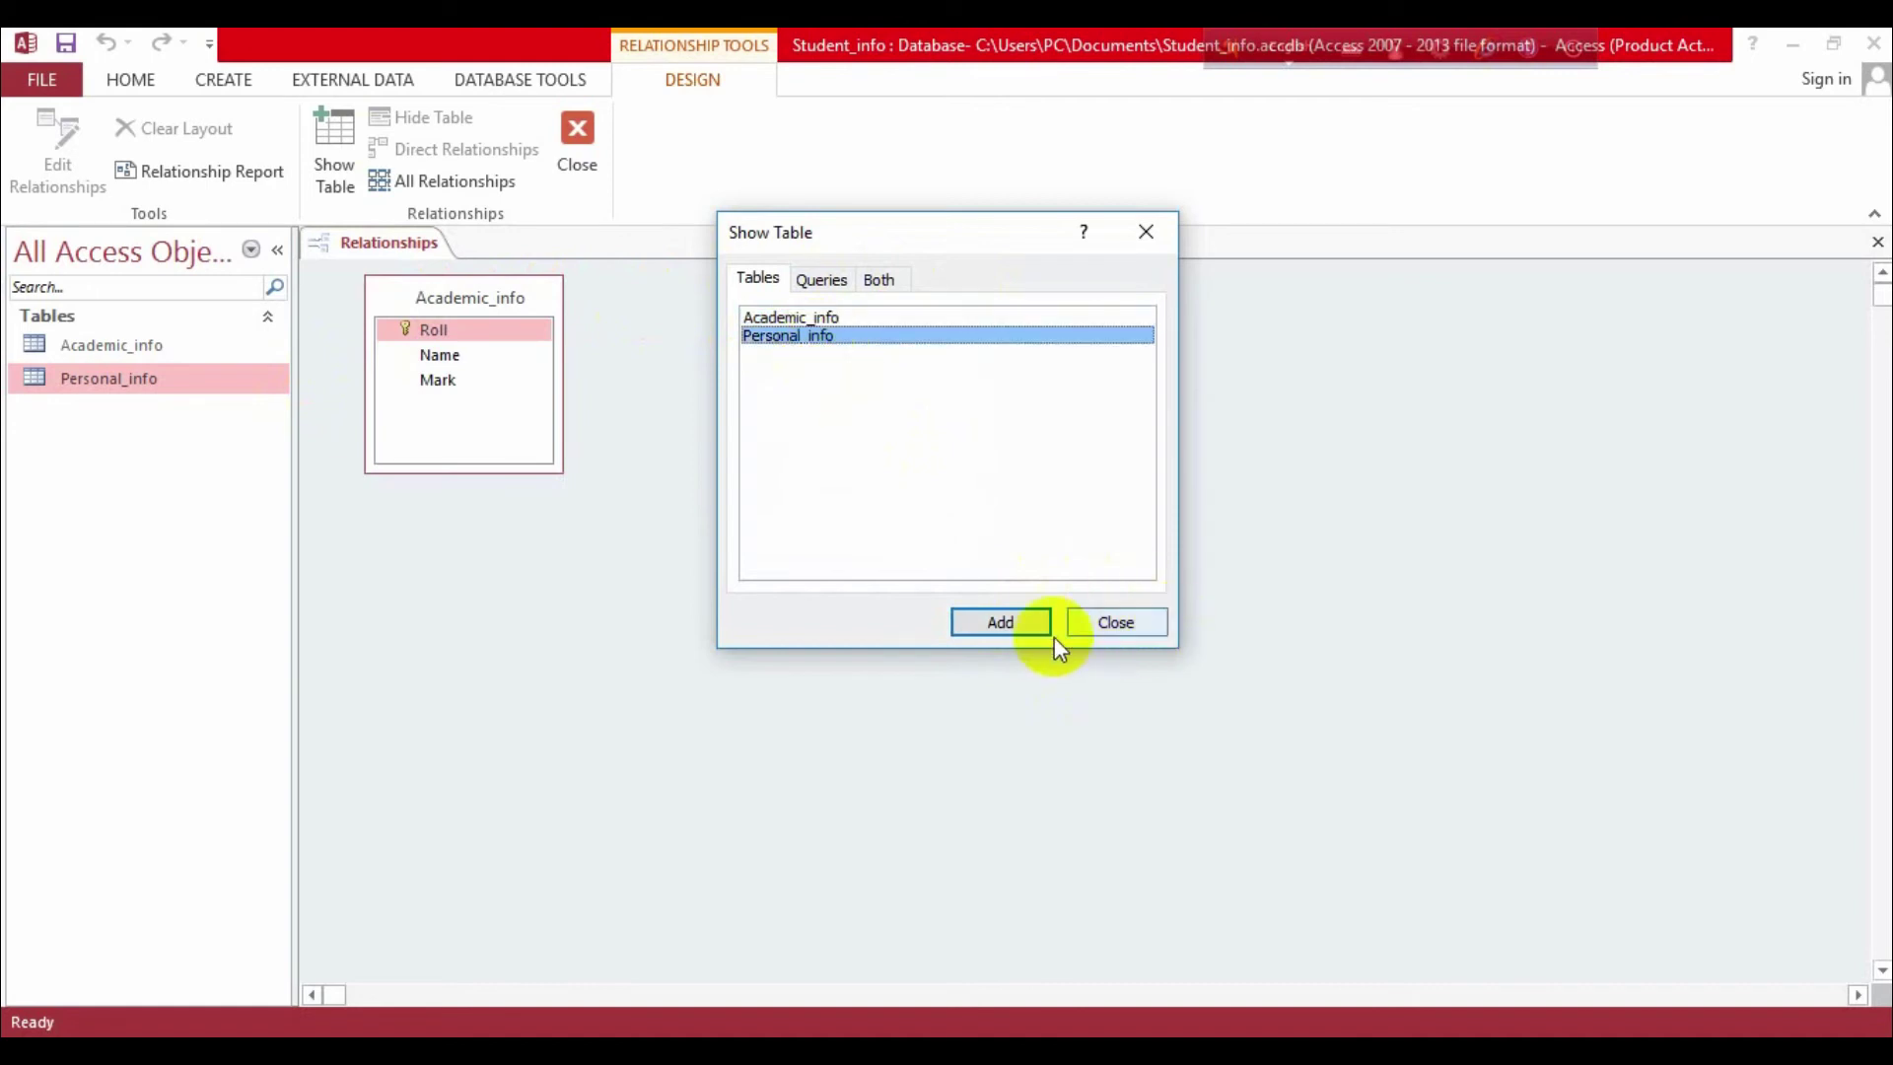
pyautogui.click(1004, 624)
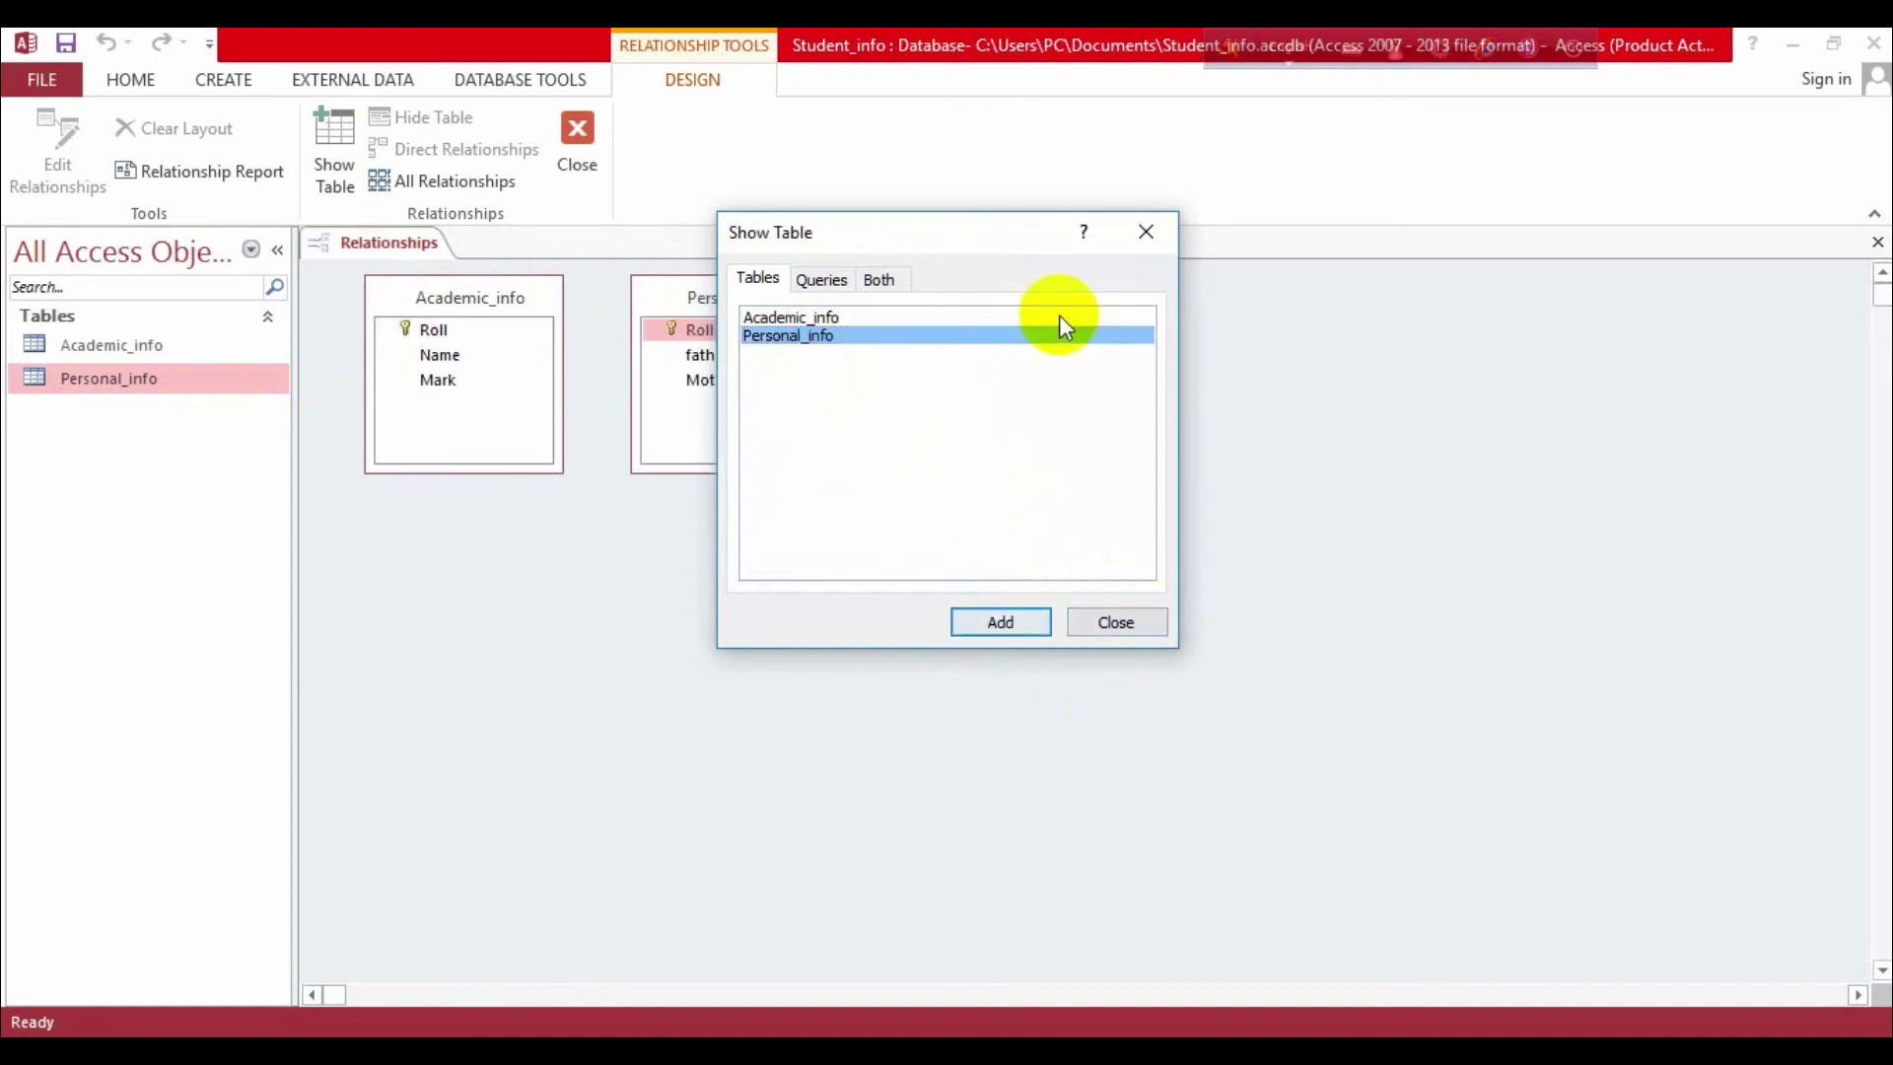
pyautogui.click(1139, 625)
pyautogui.moveTo(702, 299); pyautogui.dragTo(745, 302)
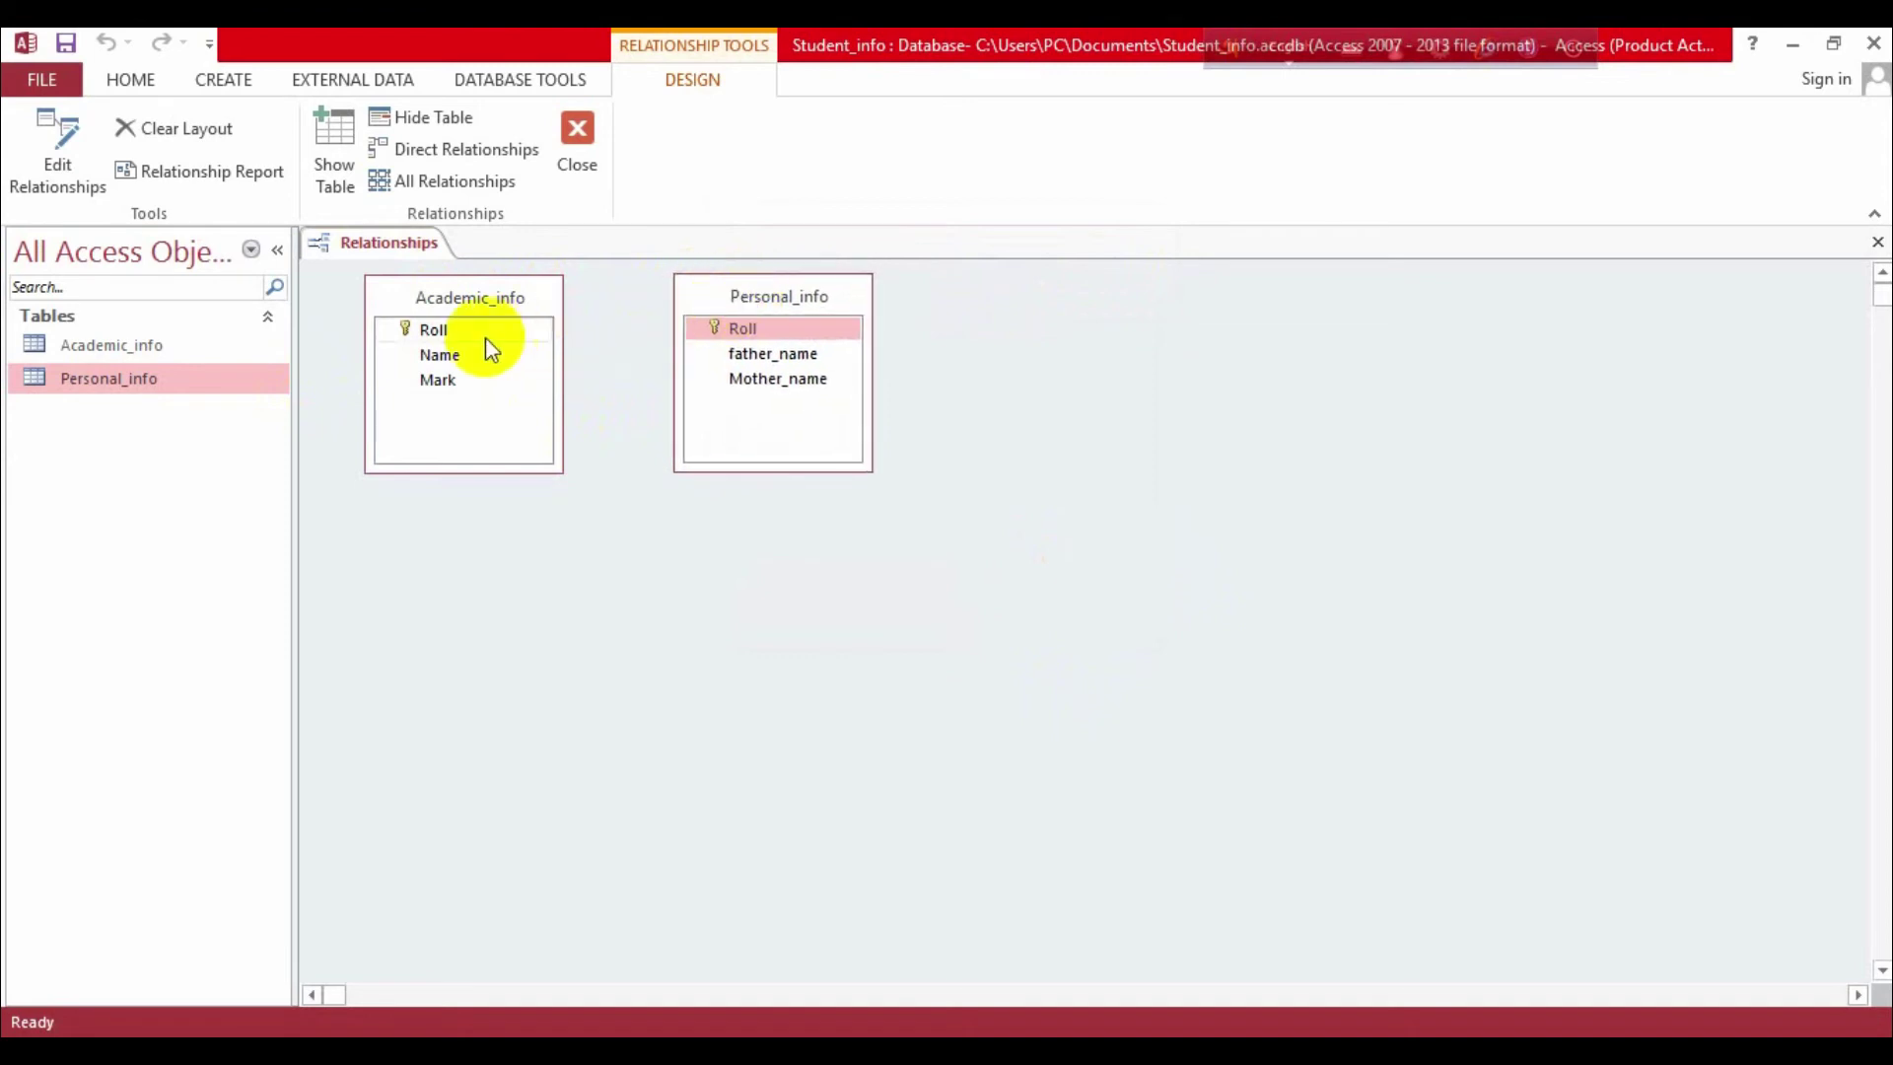
# - Drag Roll from Academic_info onto Roll in Personal_info
pyautogui.moveTo(854, 342); pyautogui.dragTo(435, 343)
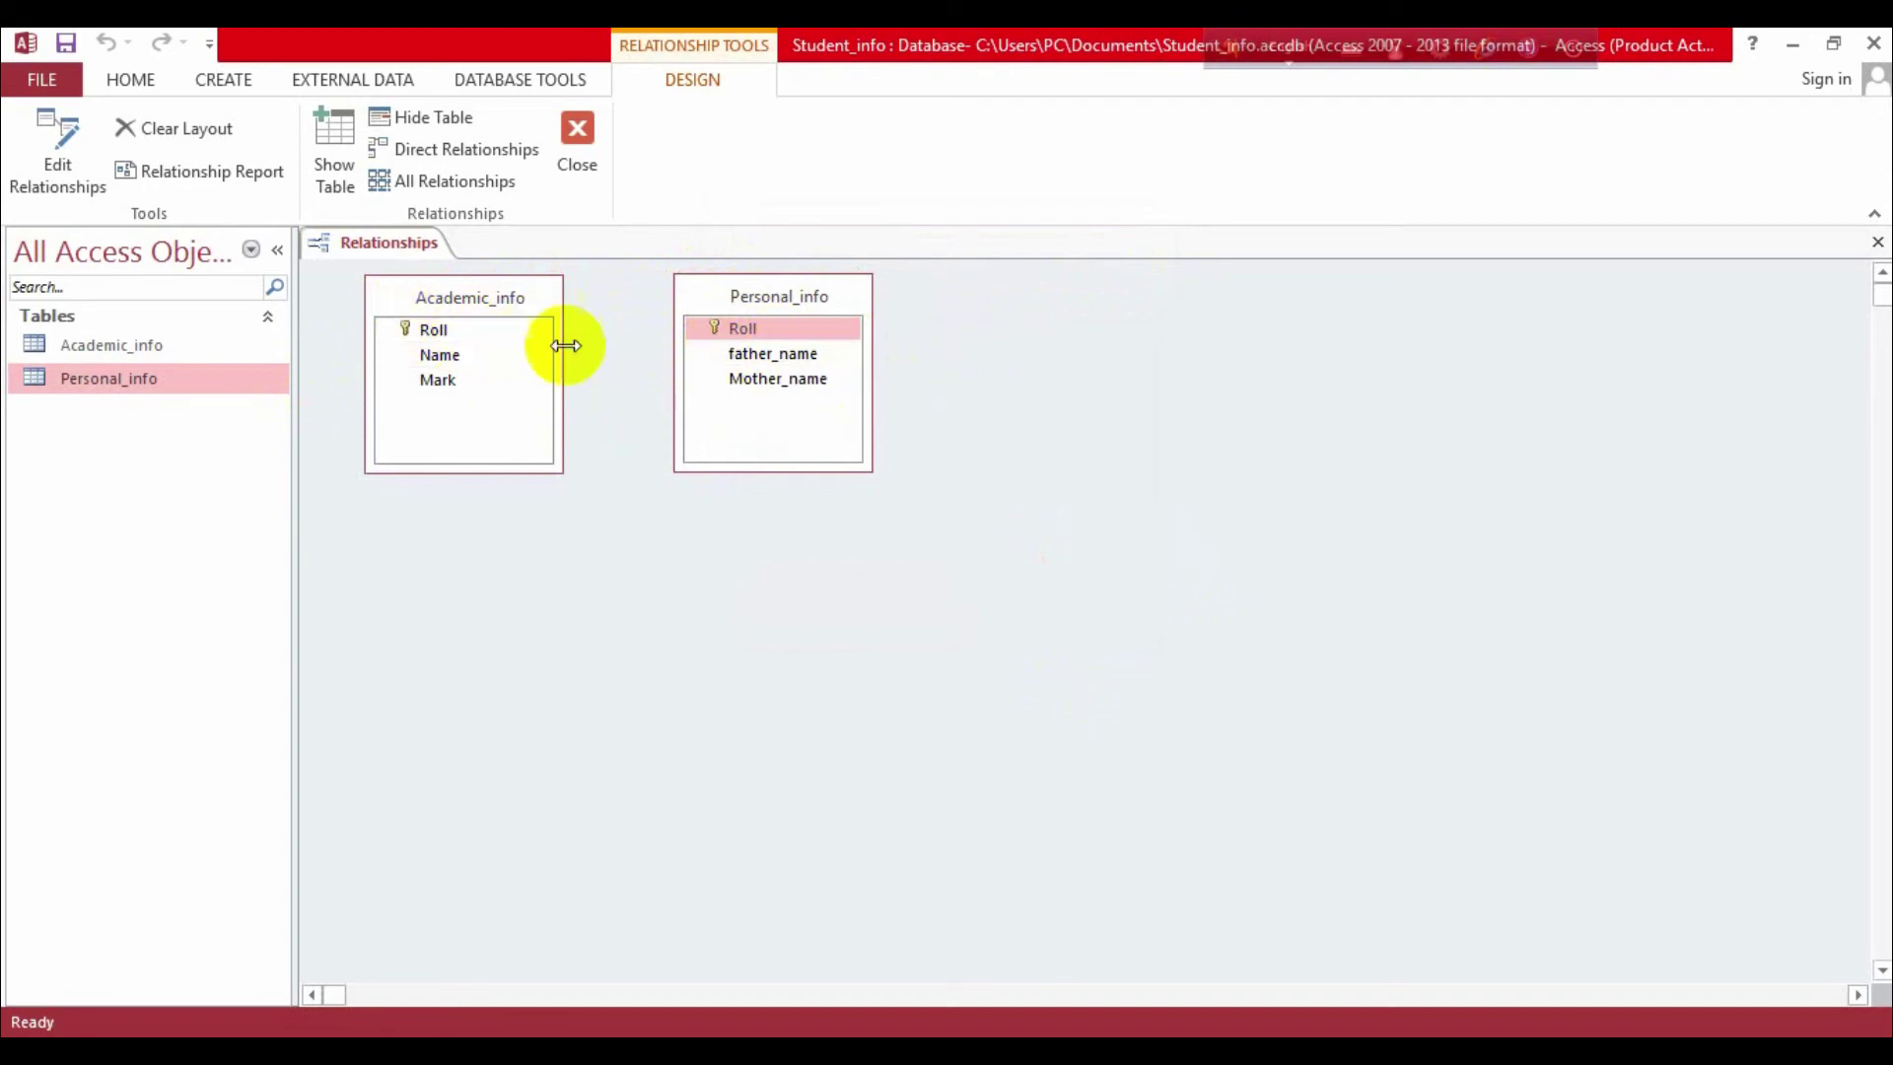
pyautogui.click(514, 331)
pyautogui.moveTo(519, 326); pyautogui.dragTo(676, 325)
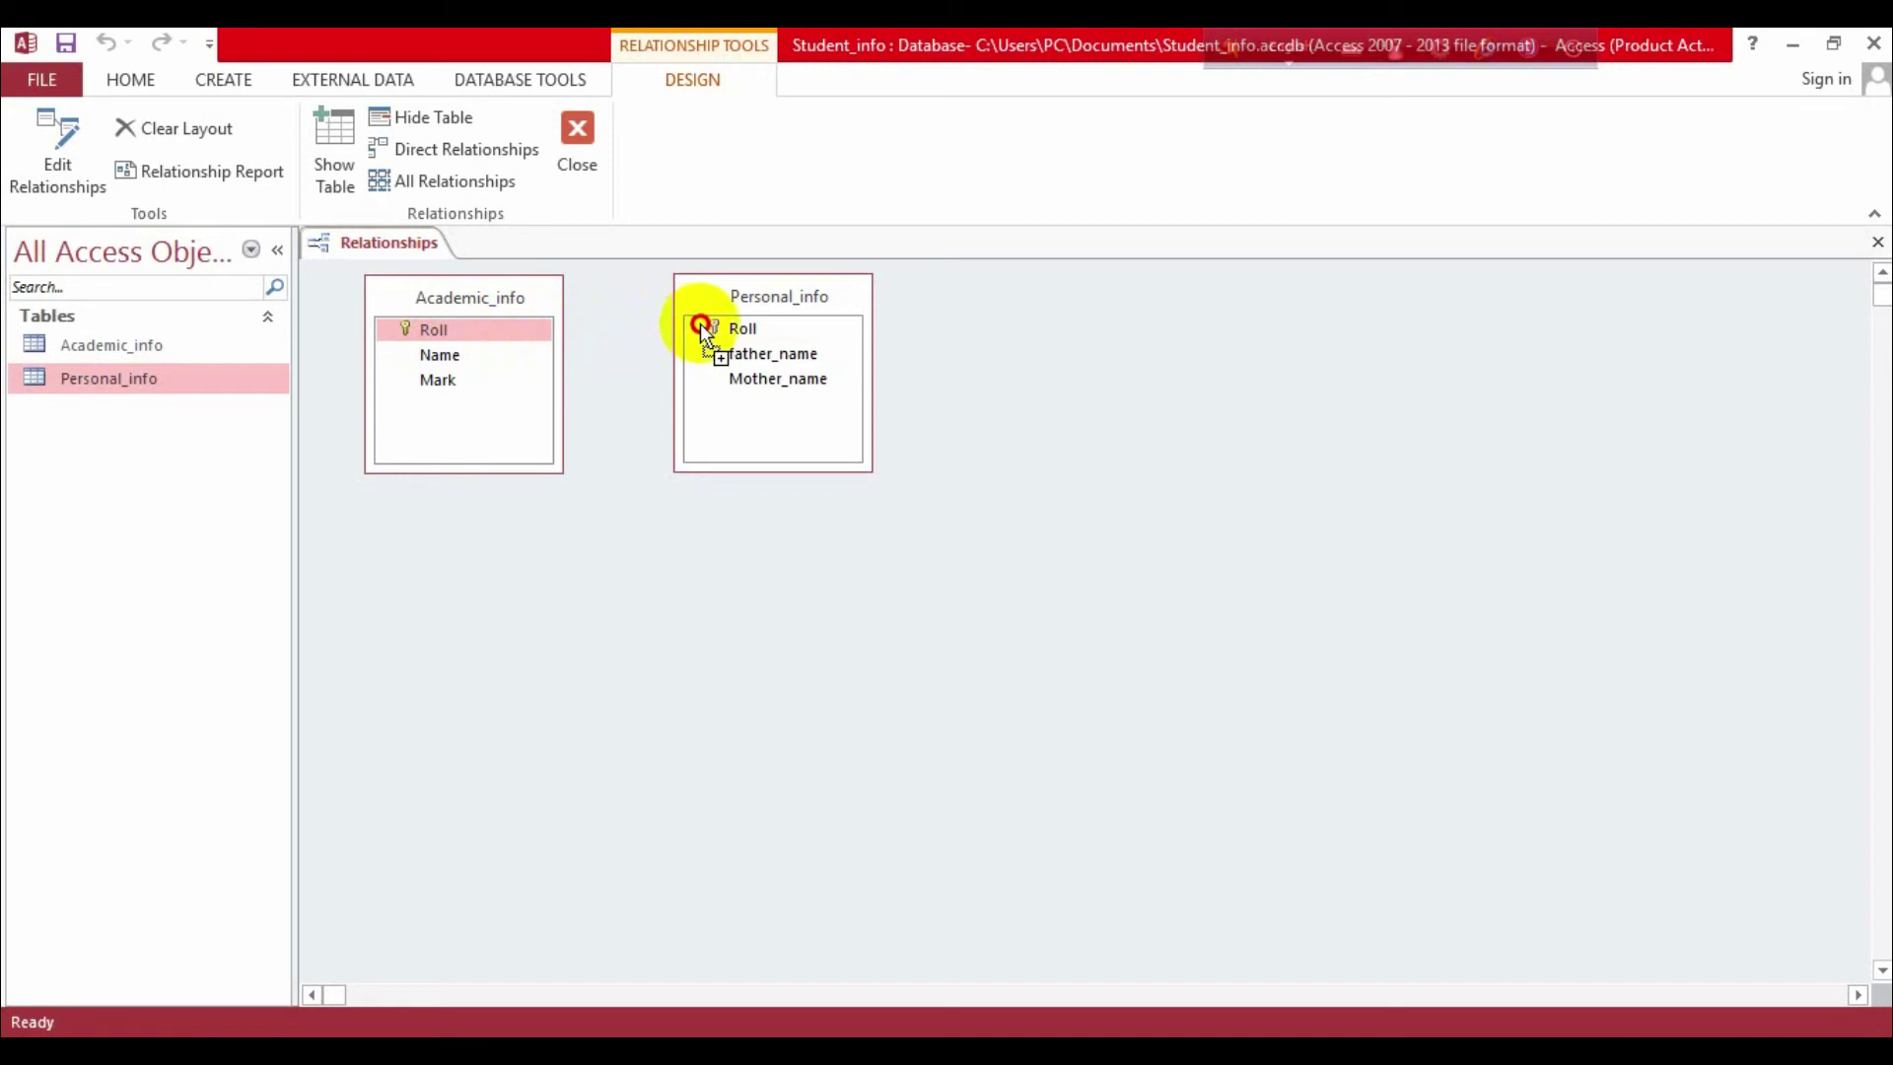
pyautogui.moveTo(700, 323); pyautogui.dragTo(700, 324)
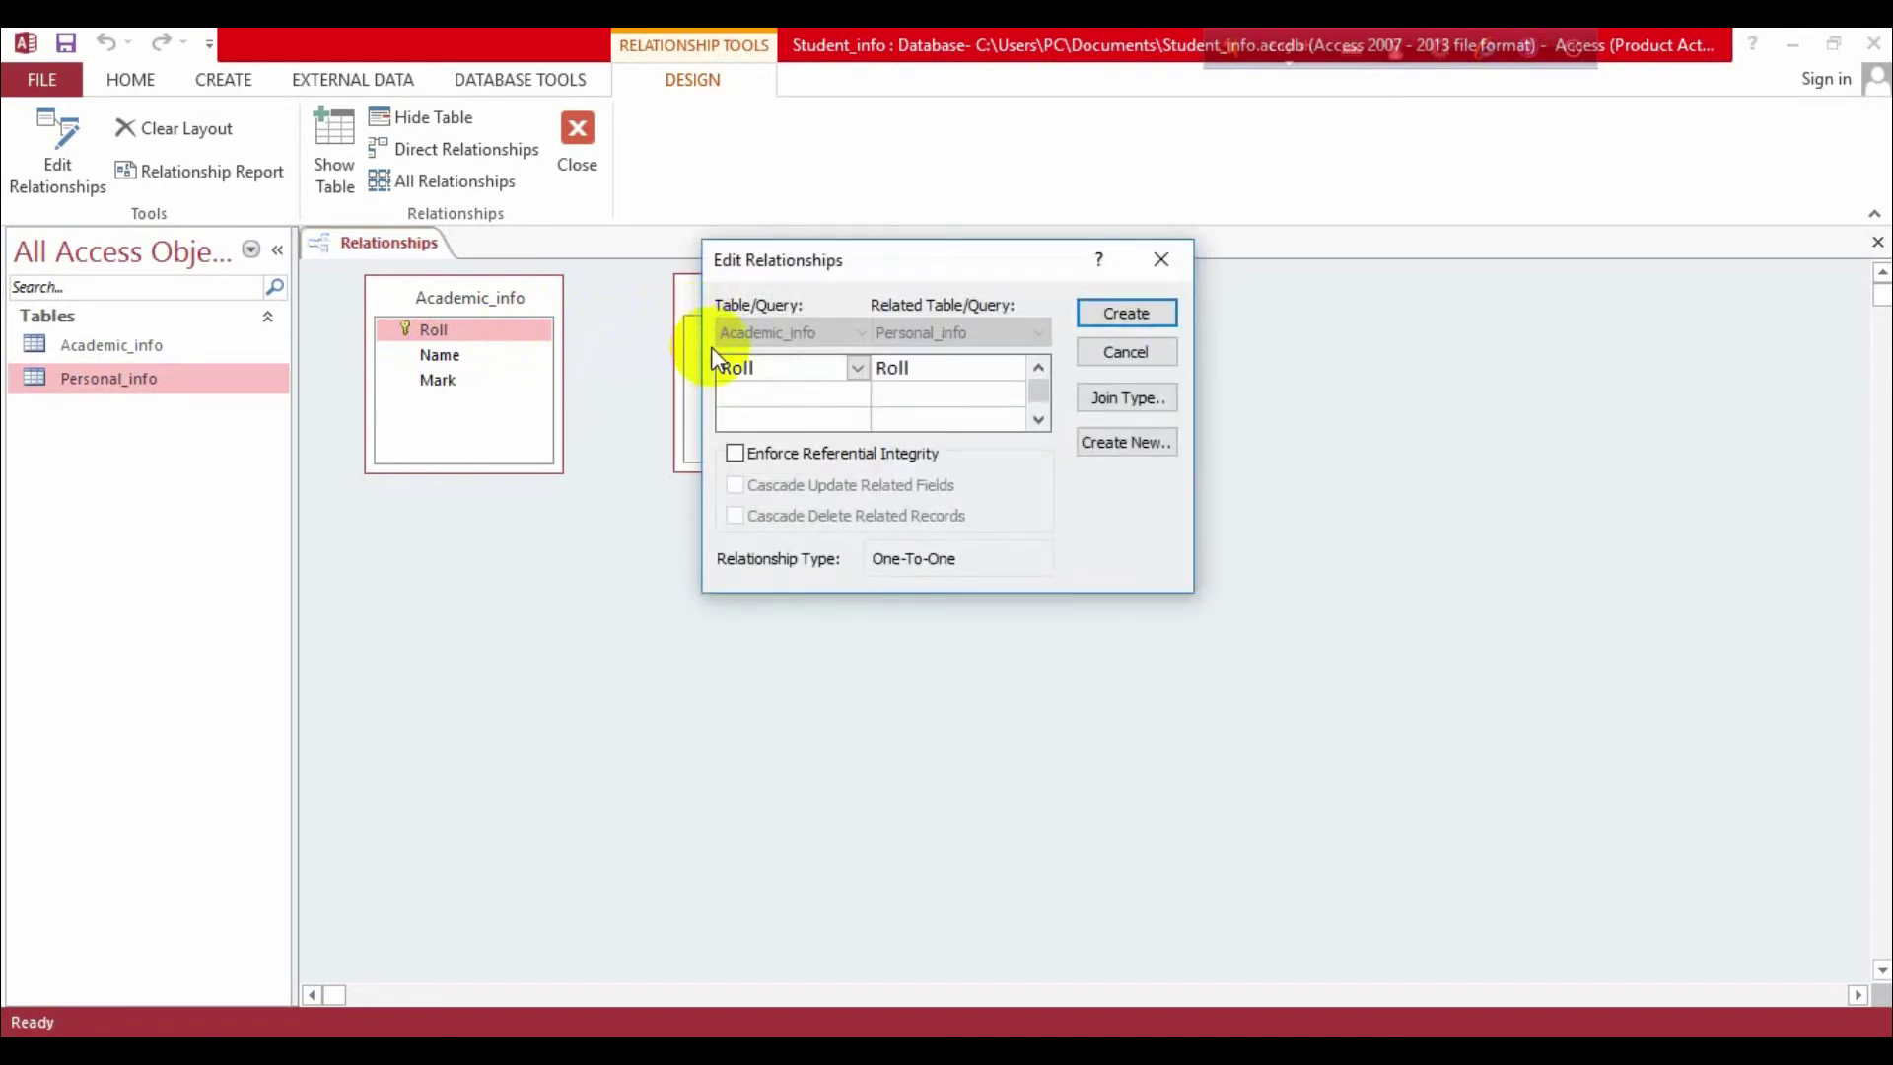
# - Create the Roll link with referential integrity, cascade update and delete, then close Relationships
pyautogui.click(734, 452)
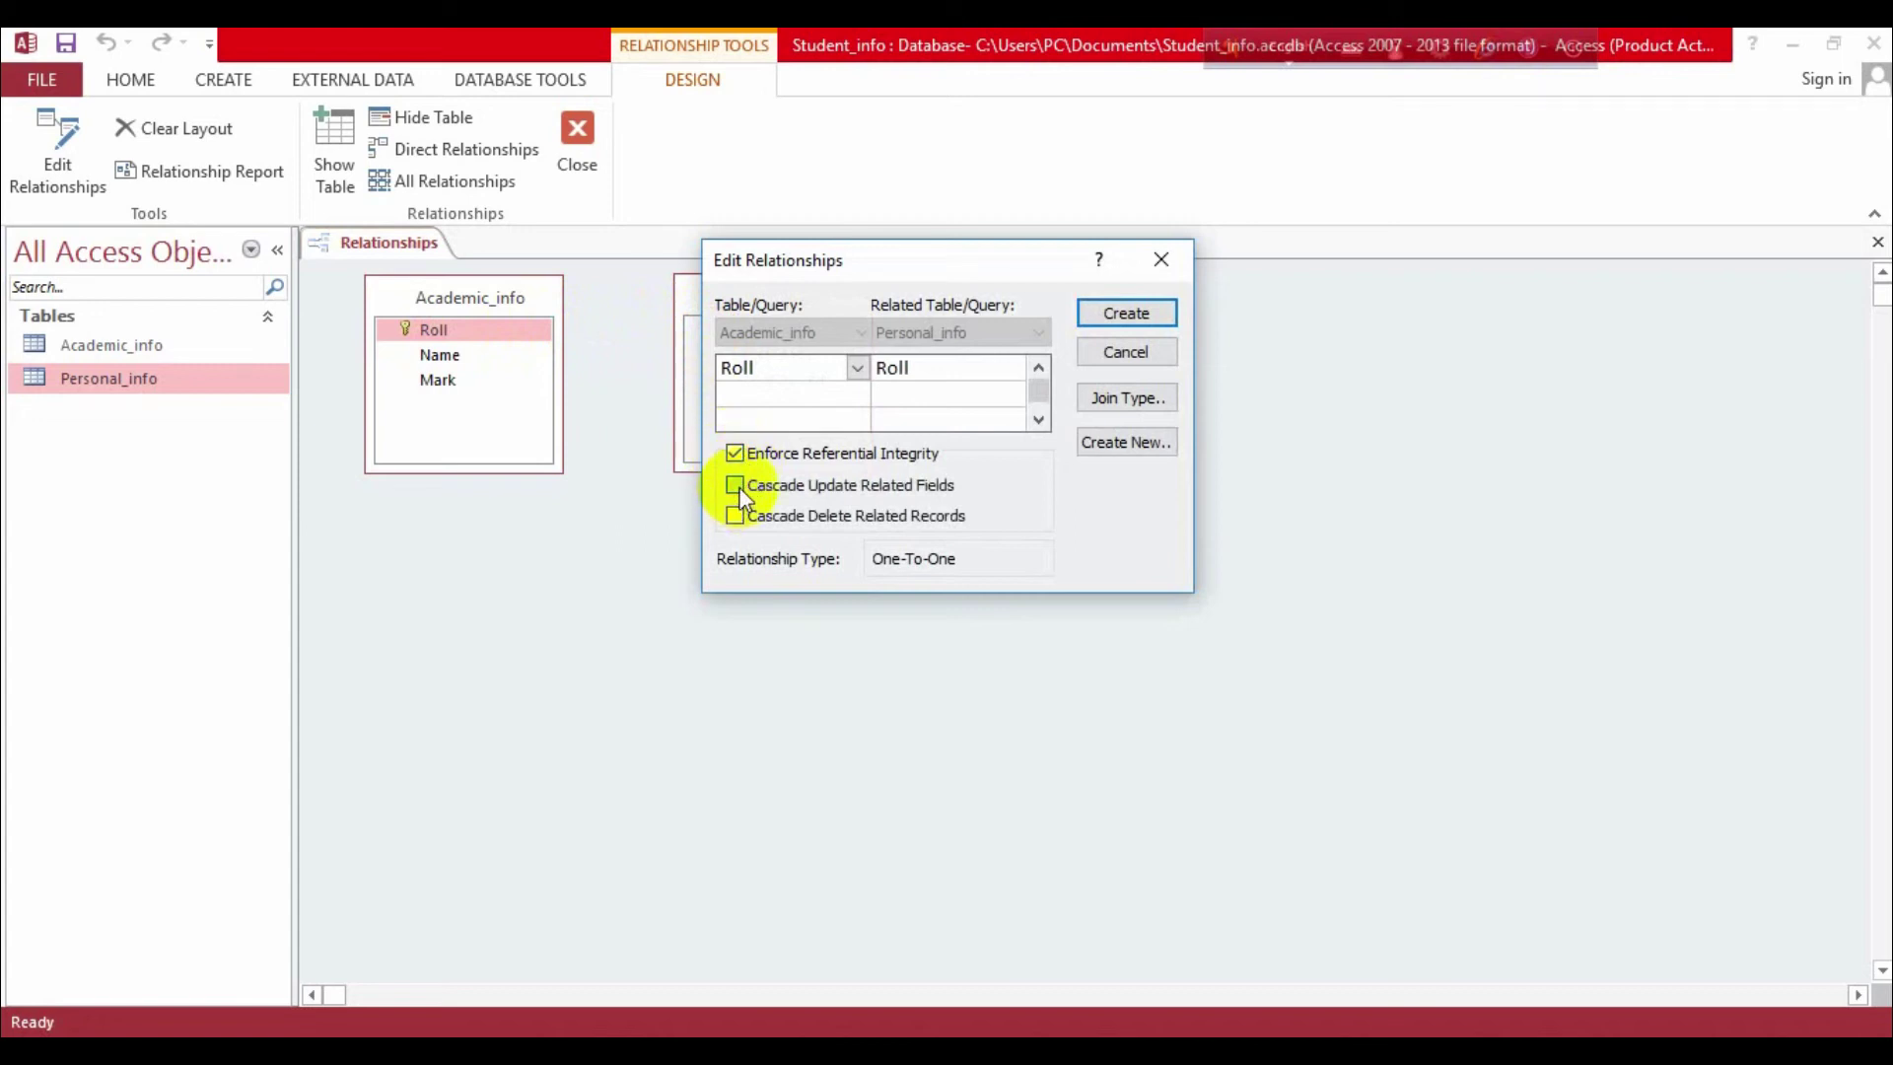
pyautogui.click(736, 515)
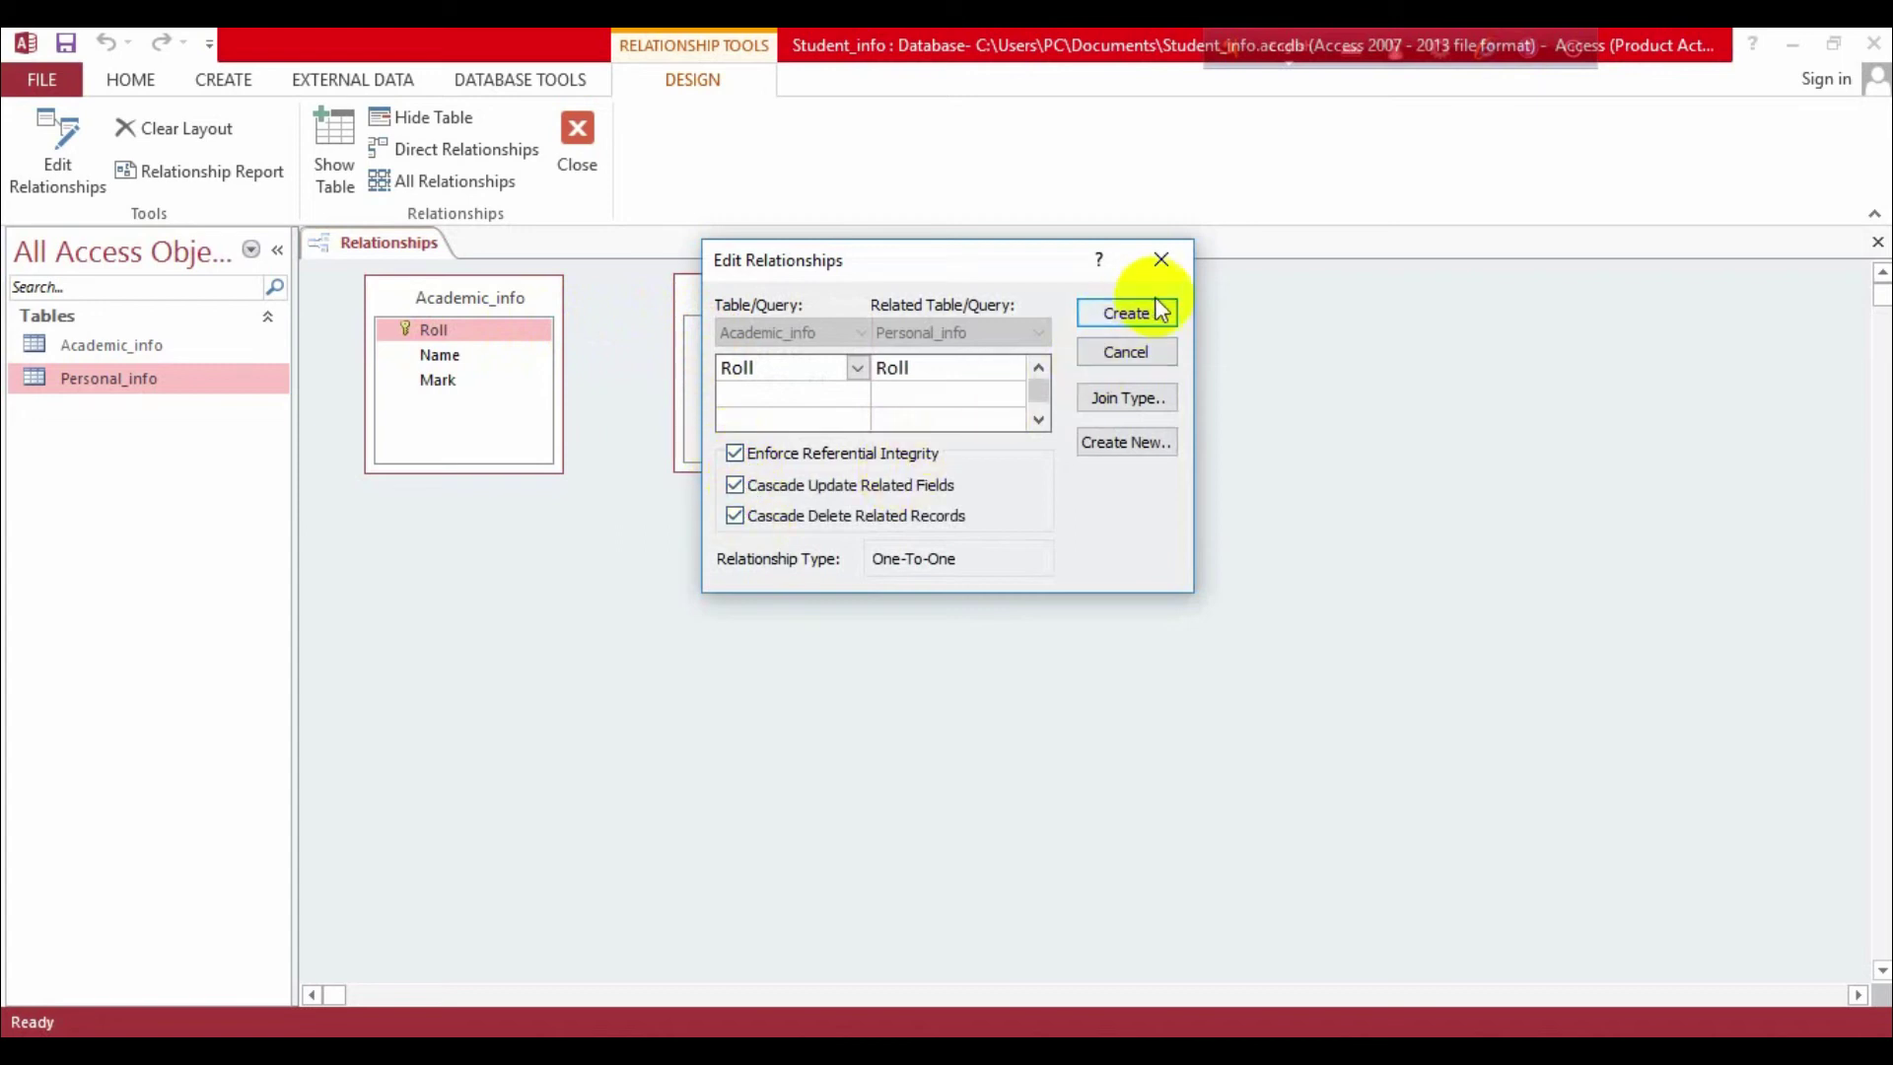
pyautogui.moveTo(984, 555); pyautogui.dragTo(917, 569)
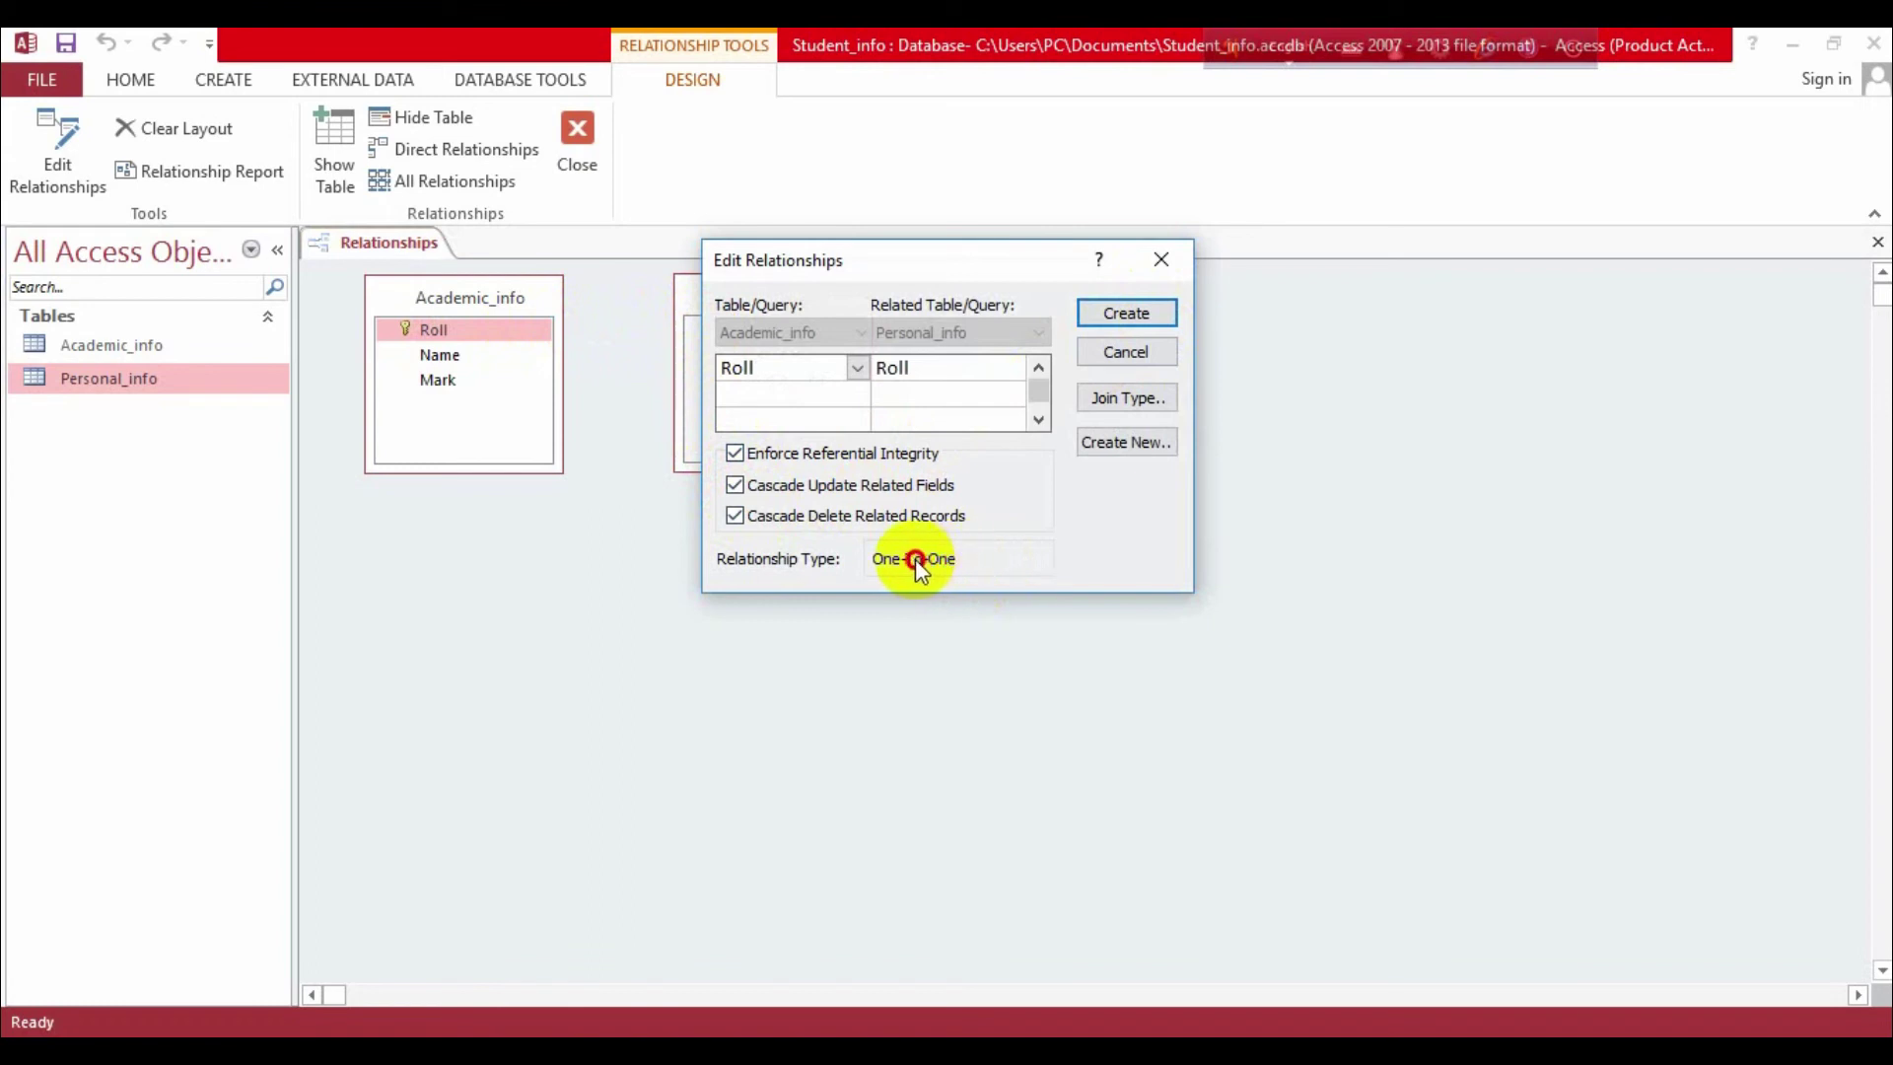
pyautogui.click(1124, 313)
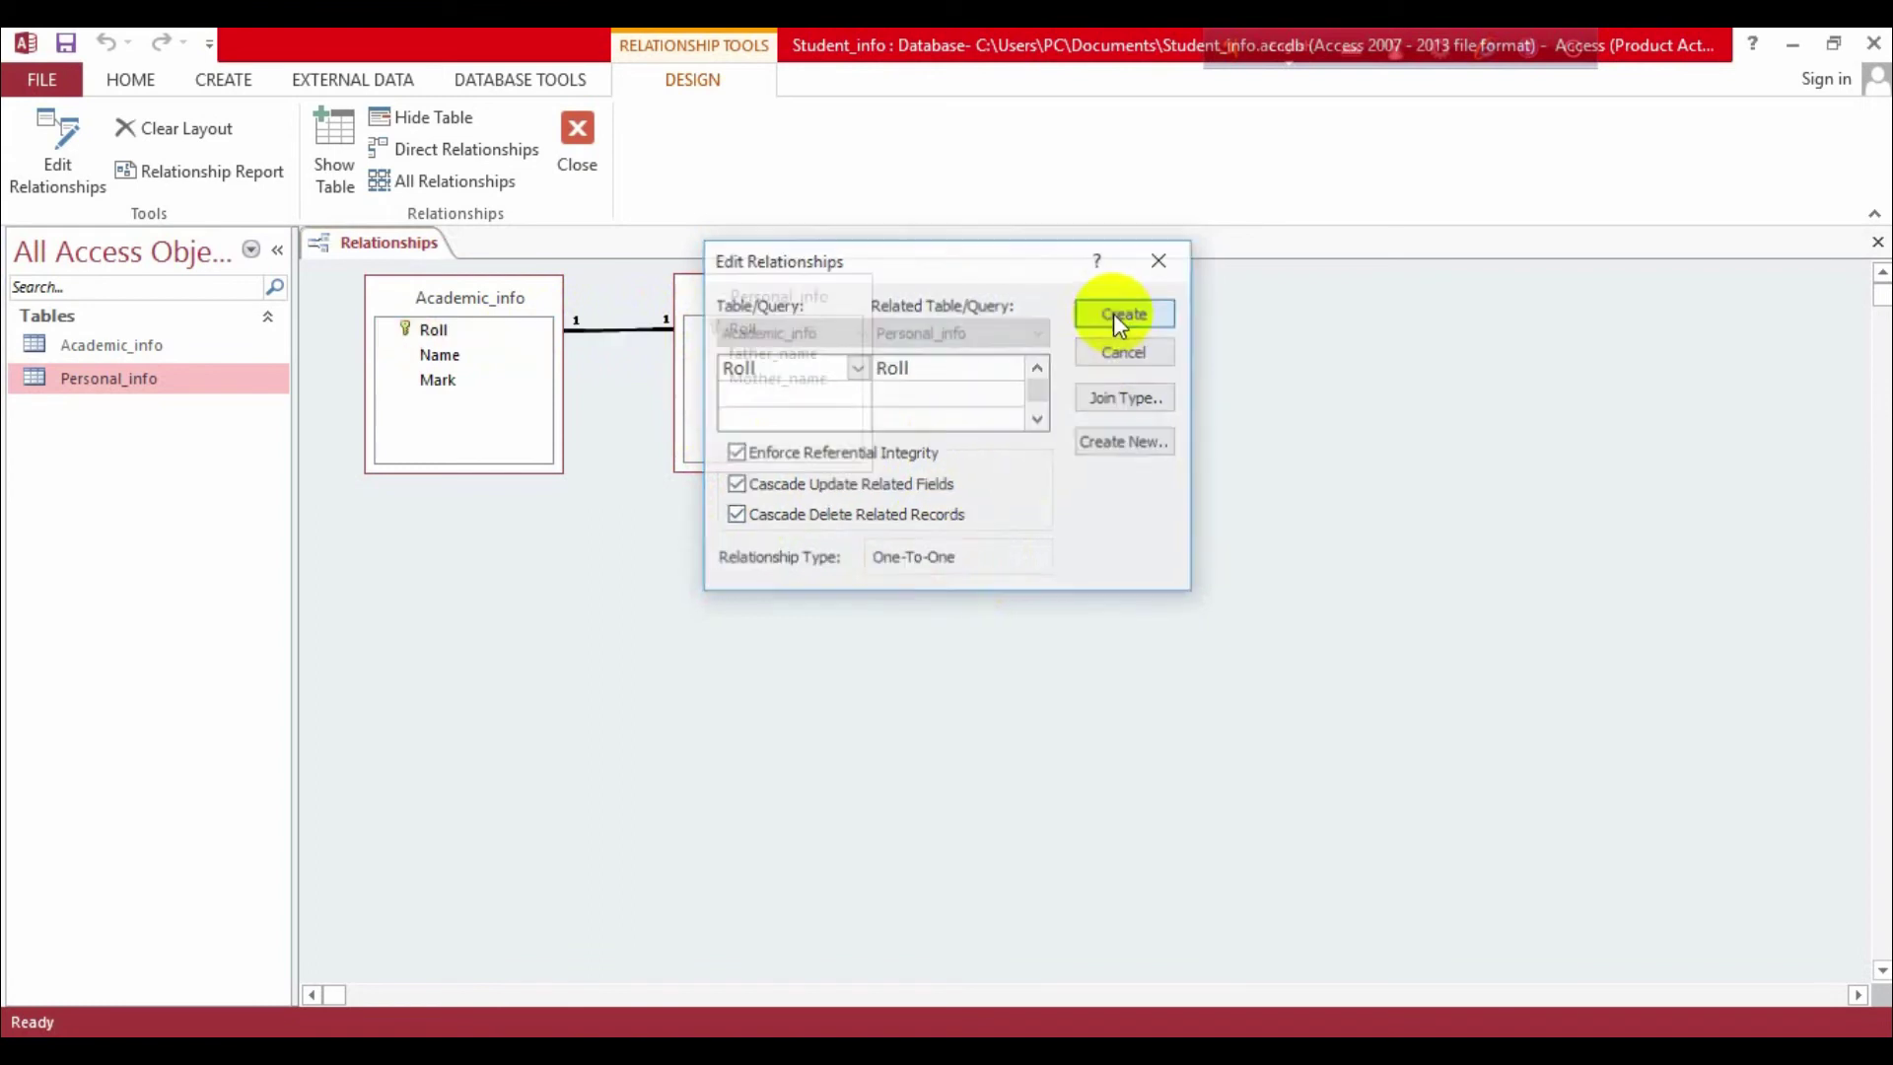
pyautogui.moveTo(803, 296); pyautogui.dragTo(1016, 511)
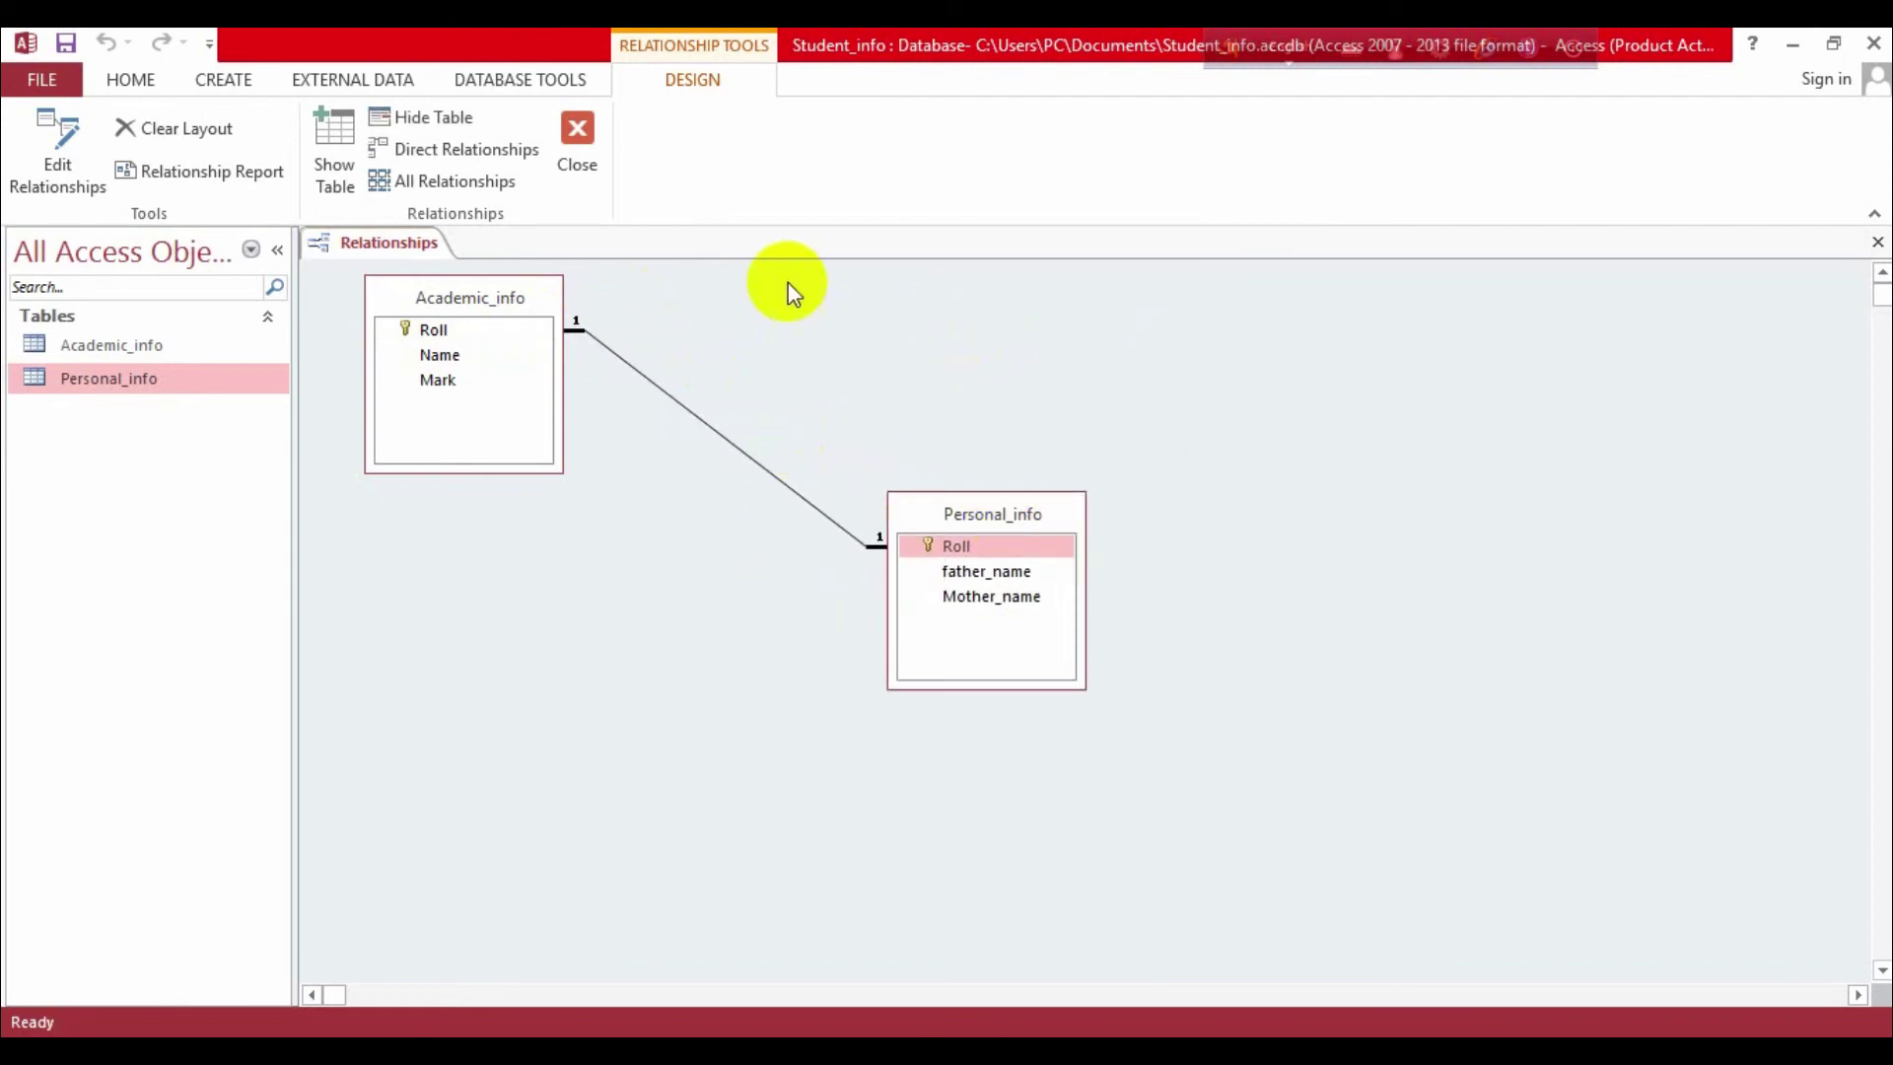
pyautogui.click(1877, 242)
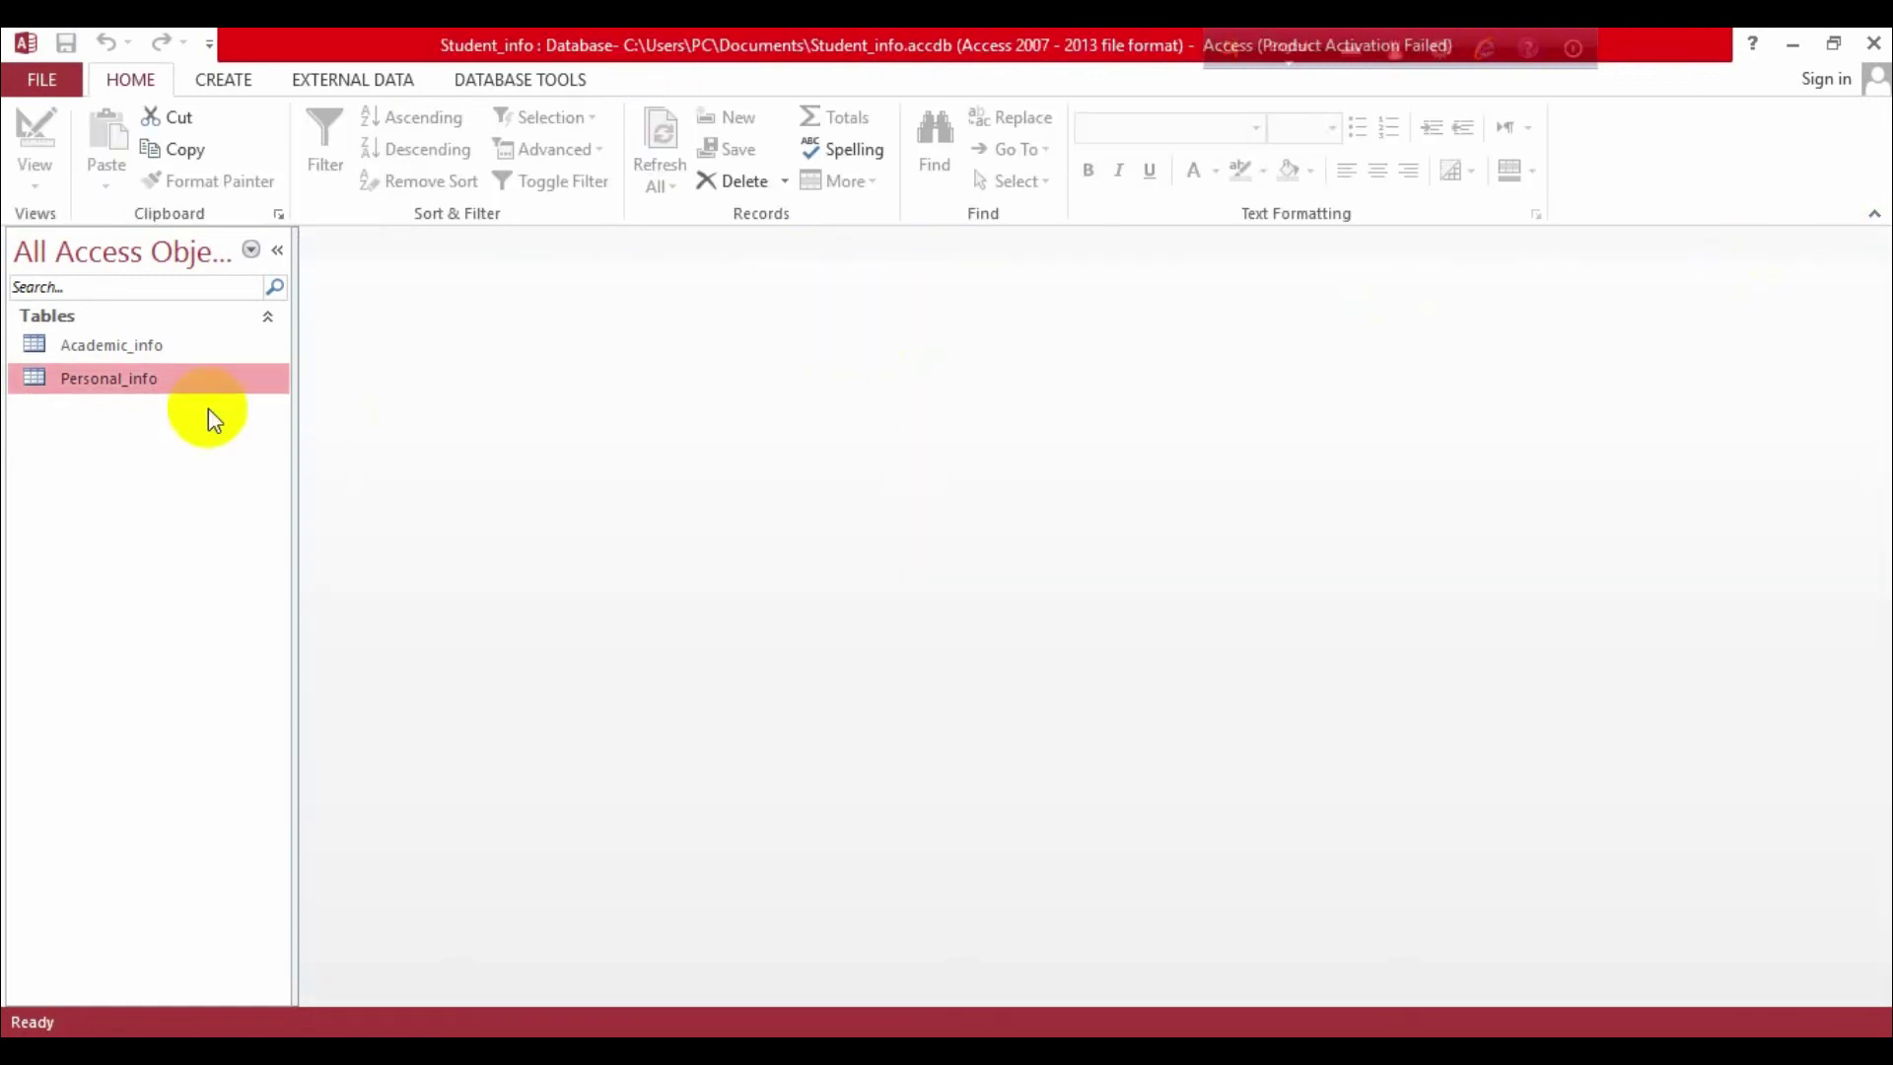
# - Expand the Academic_info record's subdatasheet, enter the father's and mother's names, and close
pyautogui.doubleClick(146, 347)
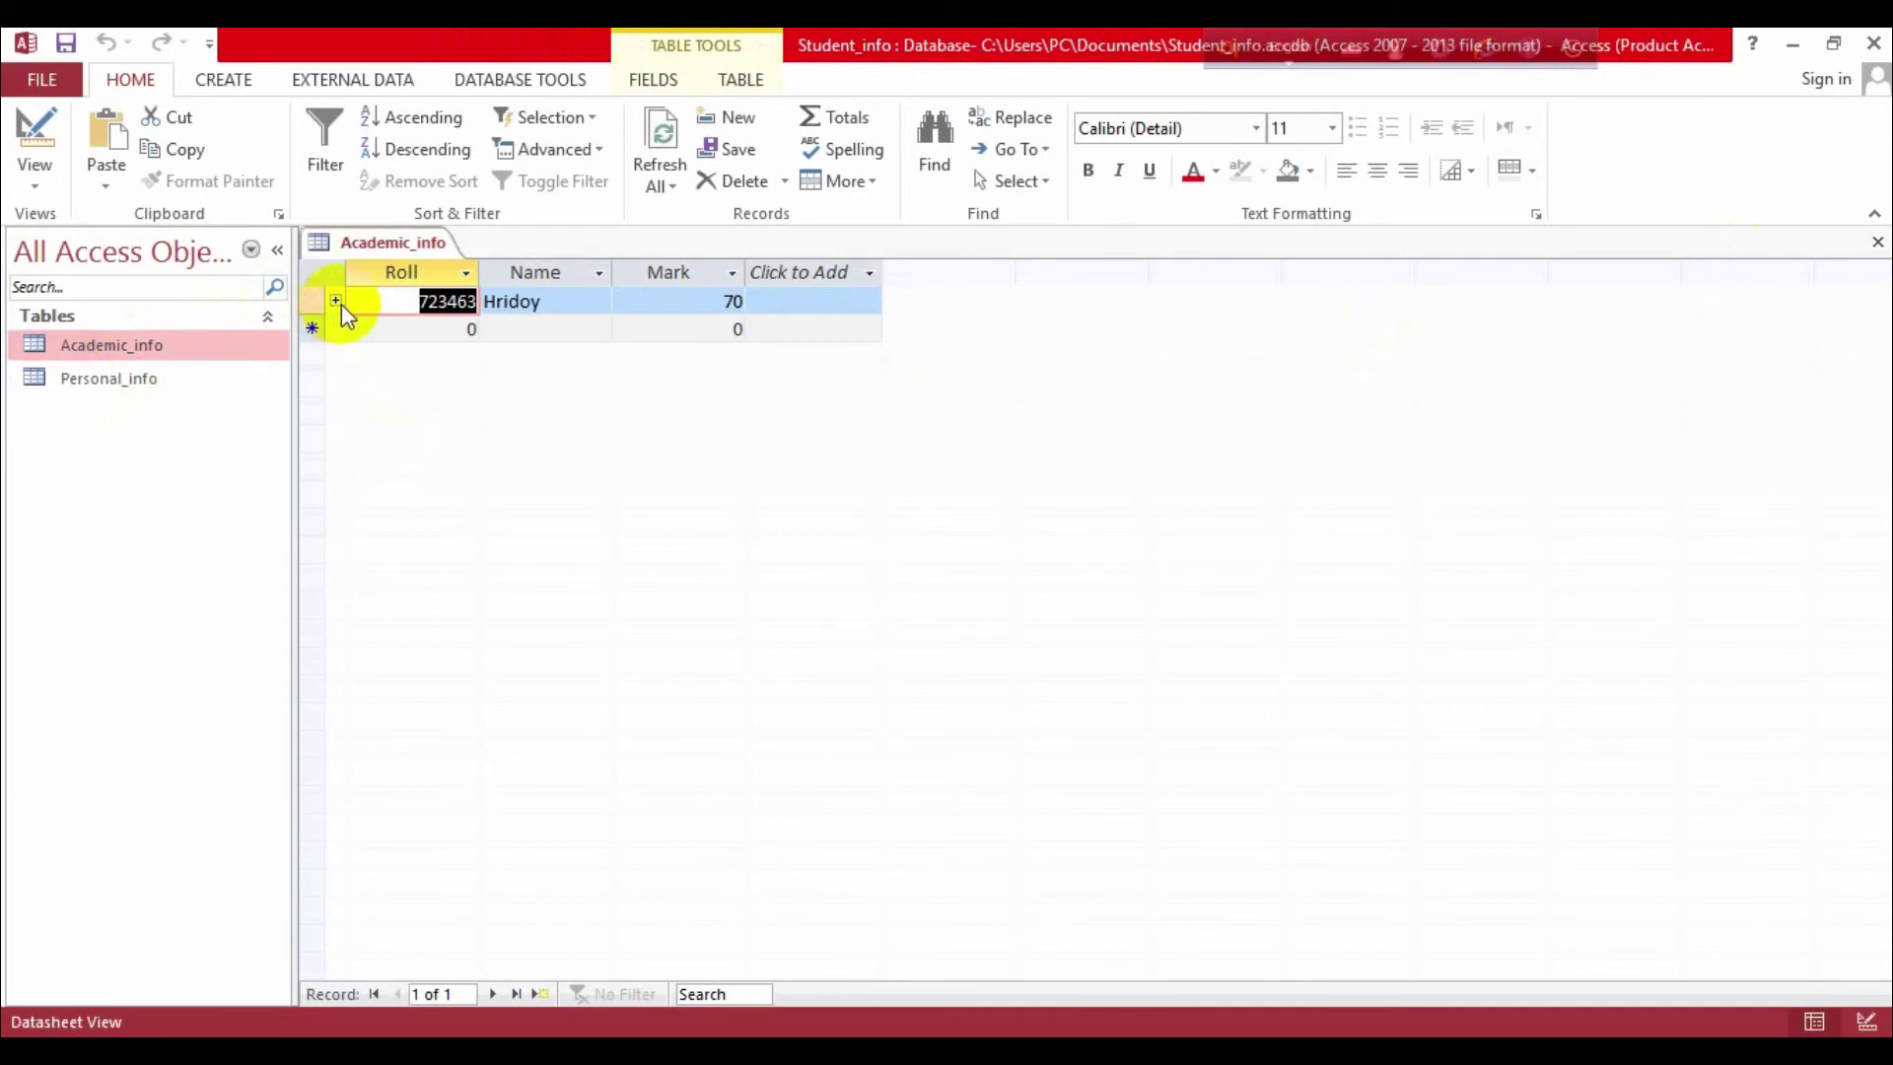
pyautogui.click(337, 300)
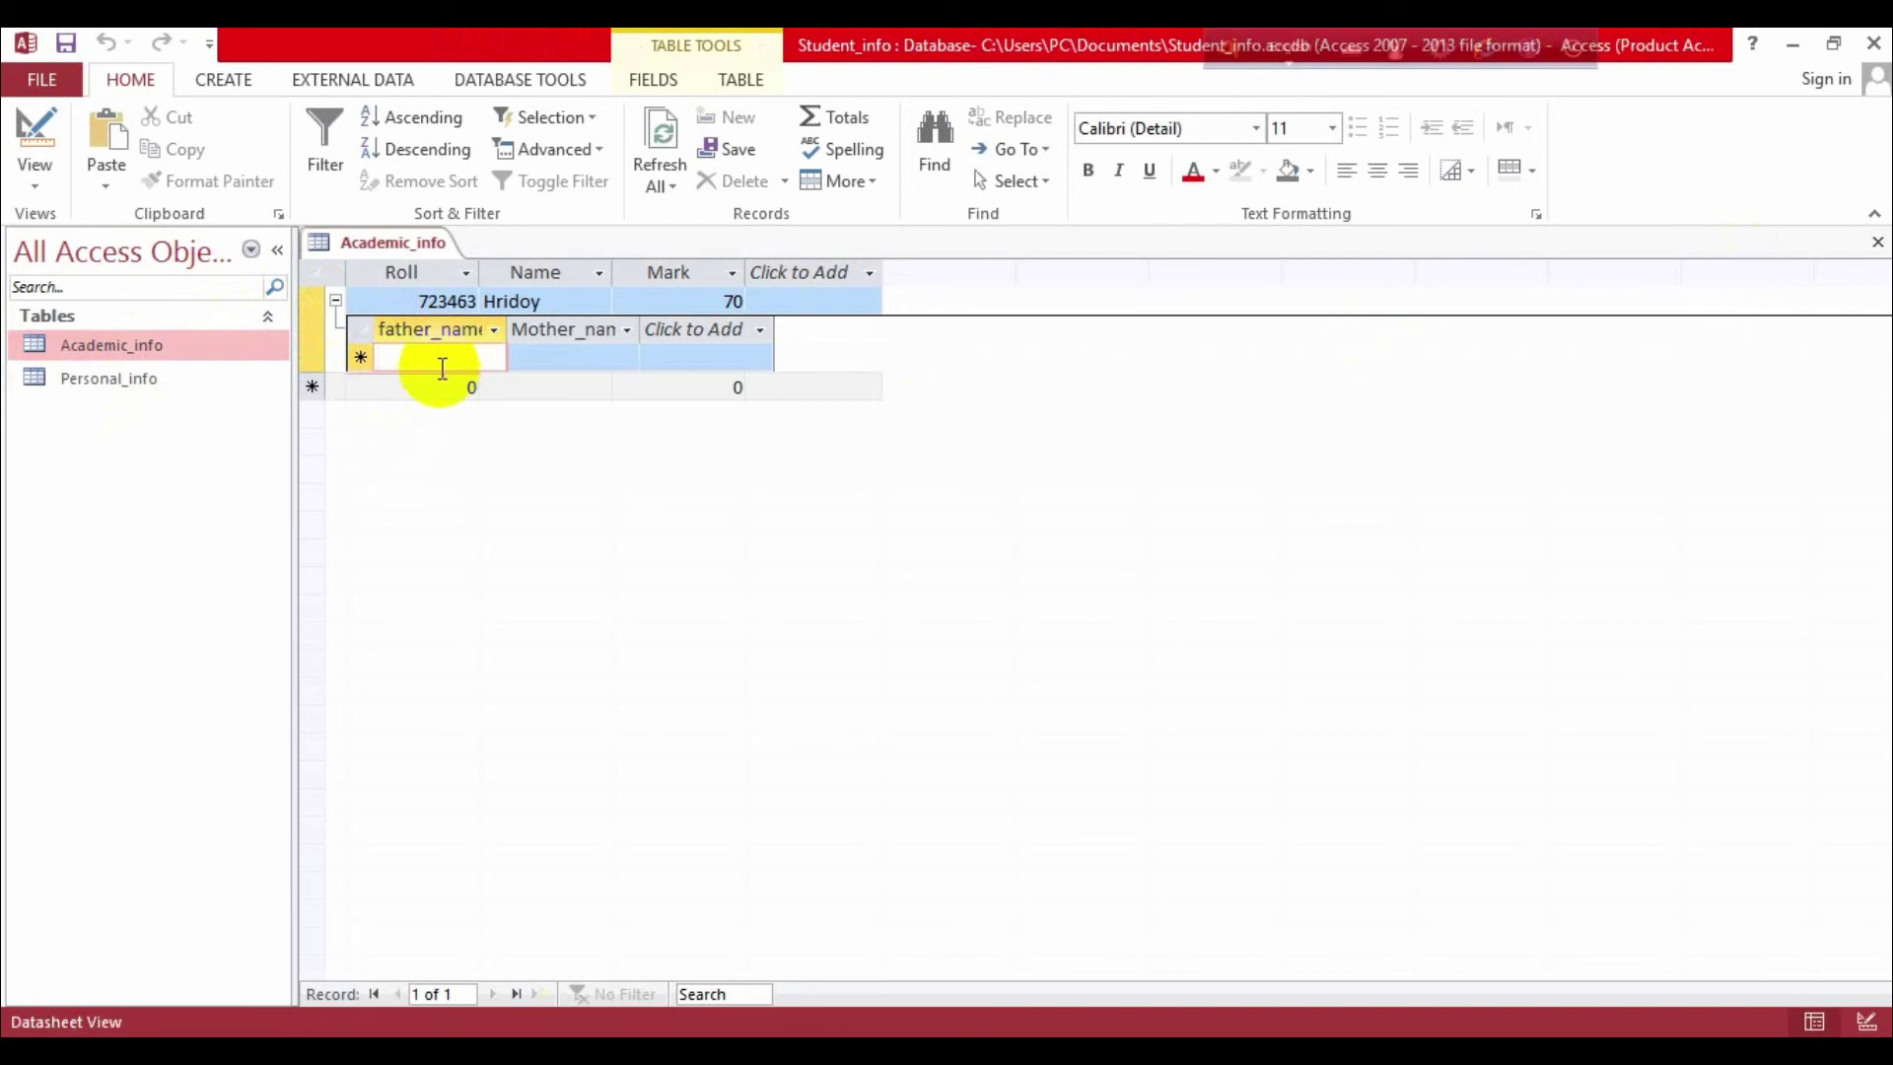
pyautogui.write('Az')
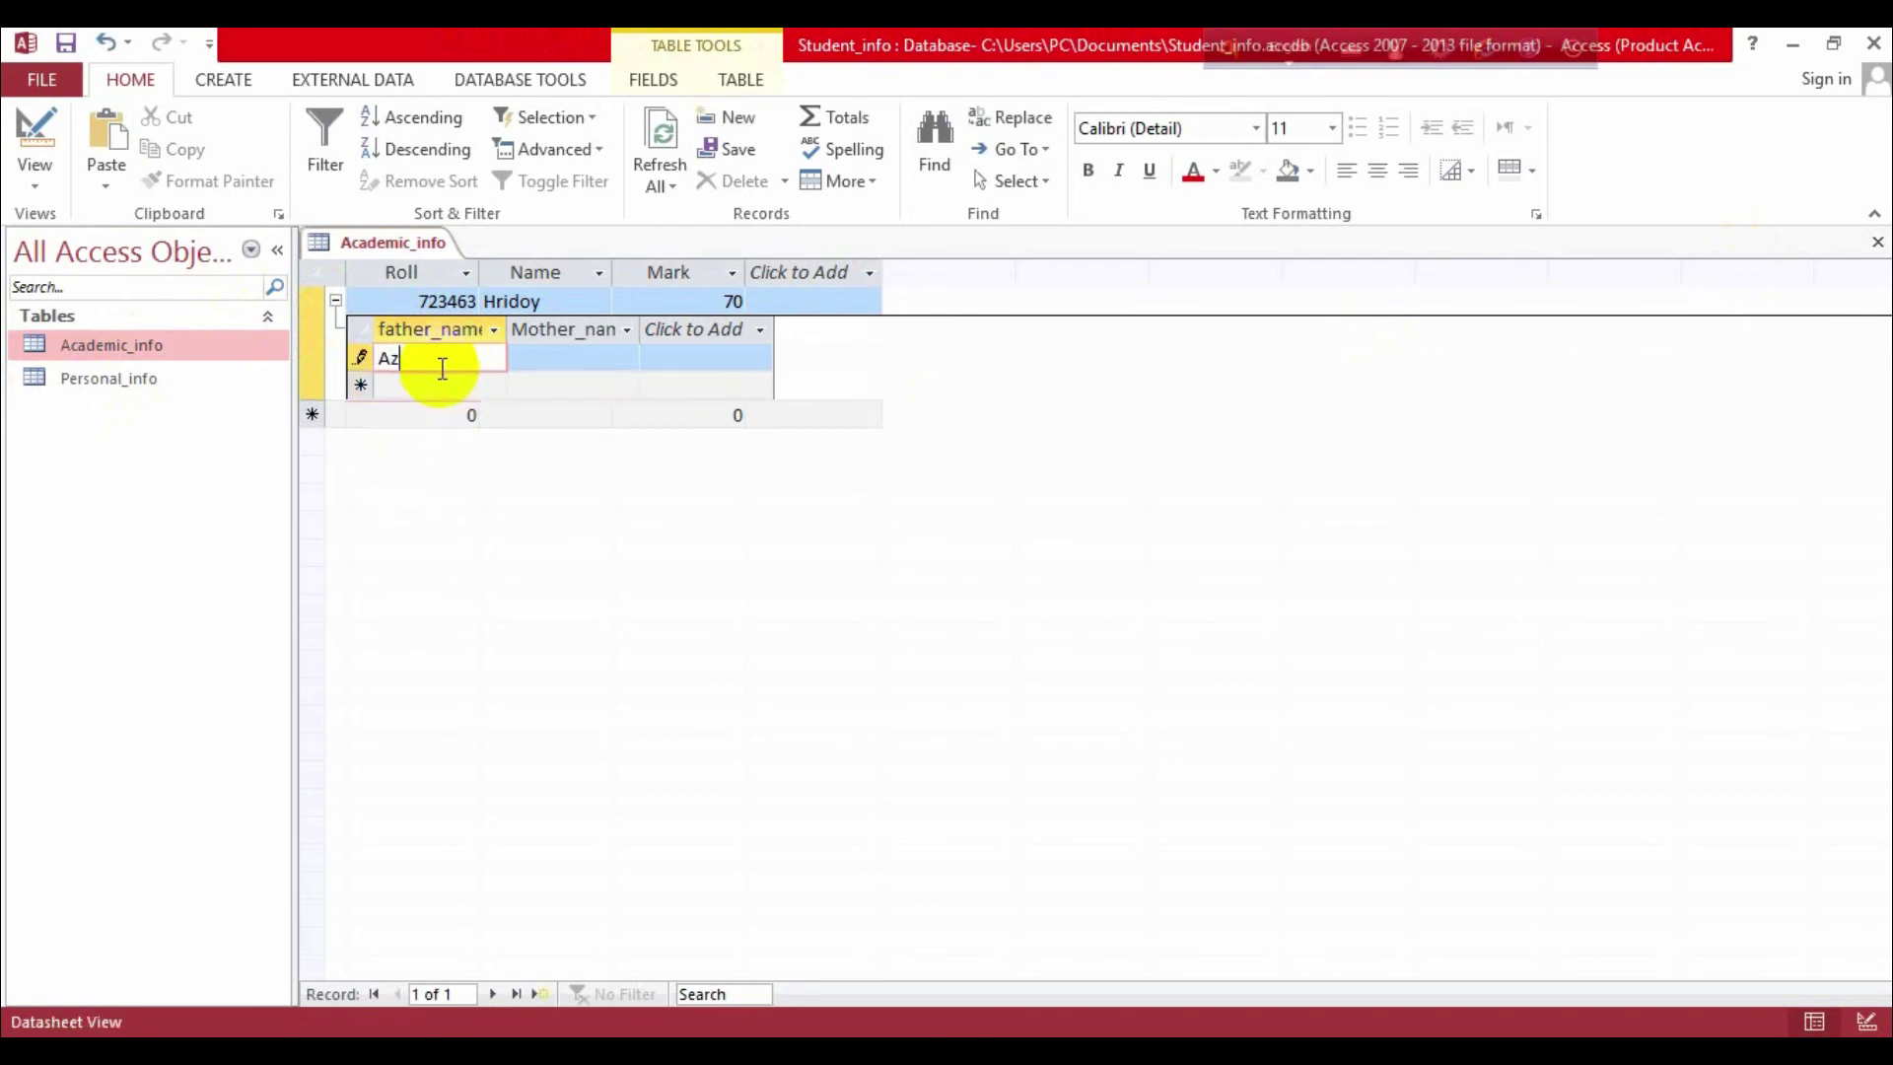
pyautogui.write('izul')
pyautogui.click(602, 367)
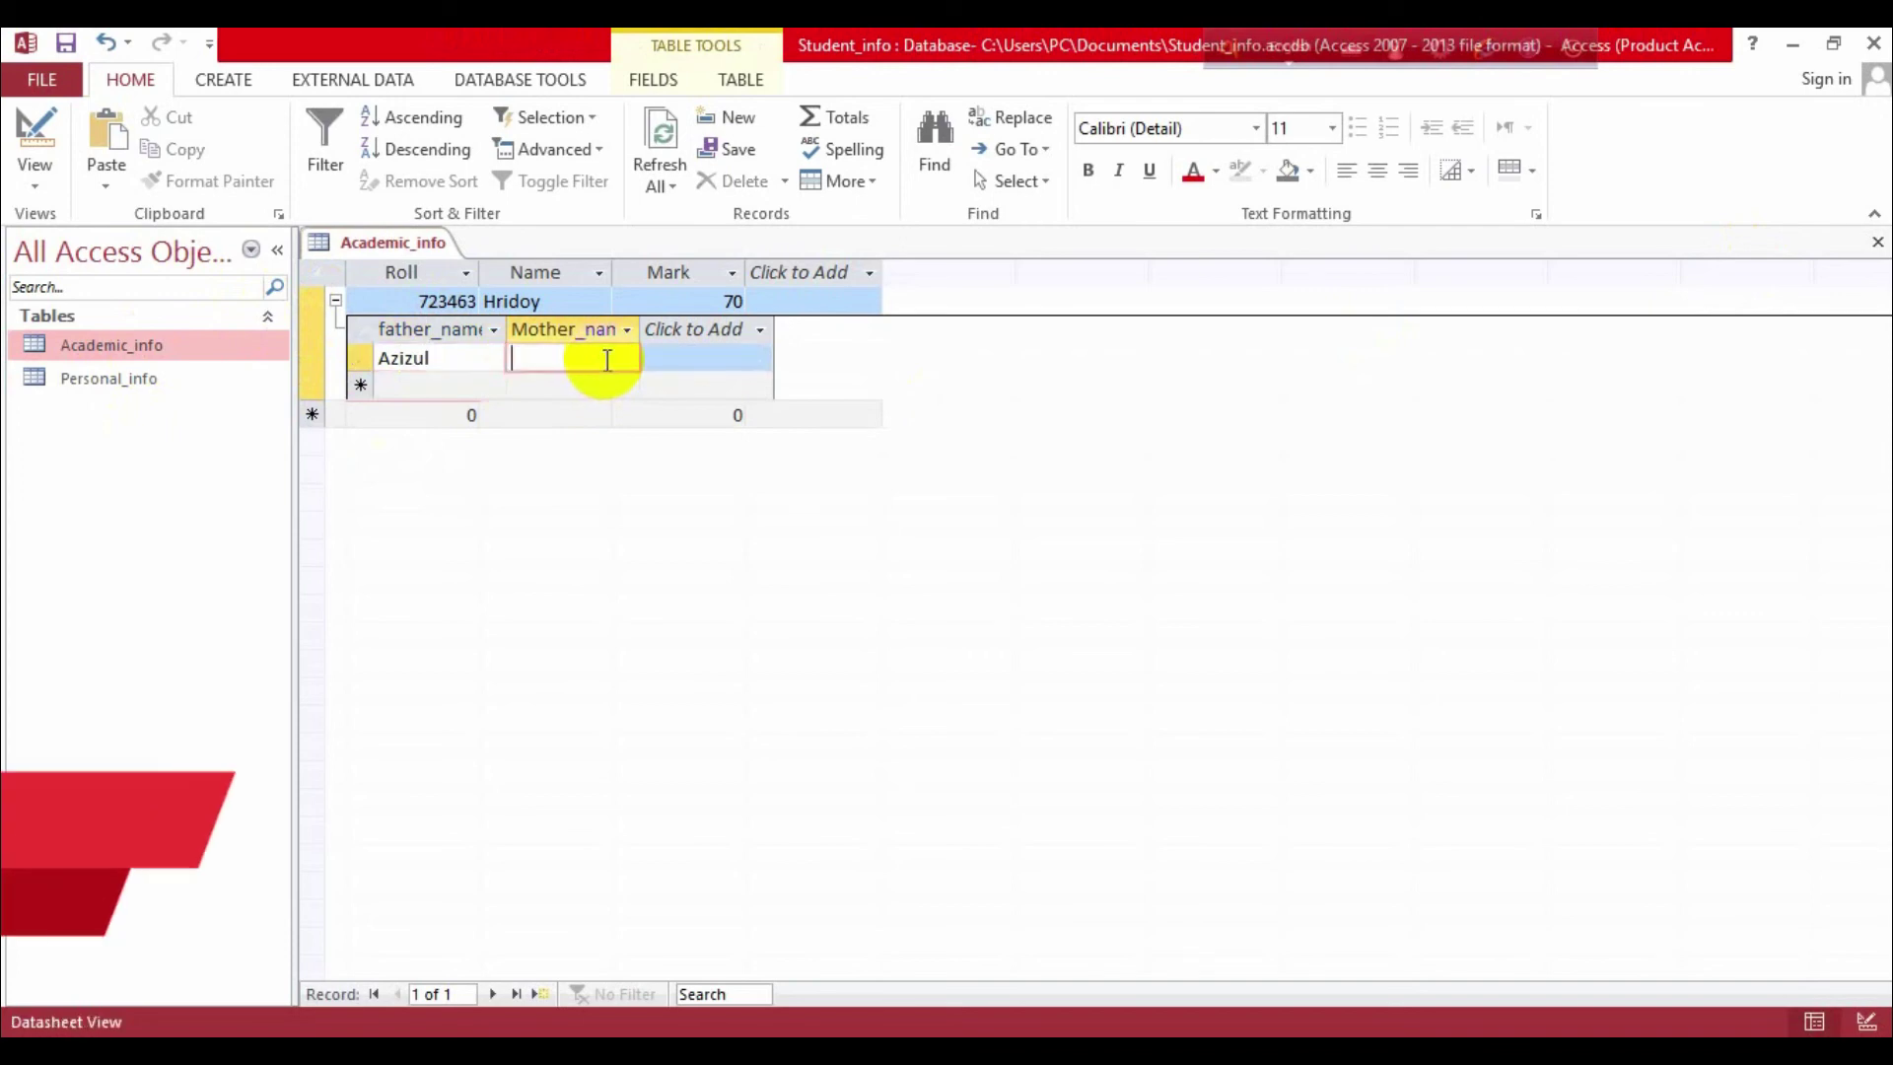
pyautogui.write('Hena')
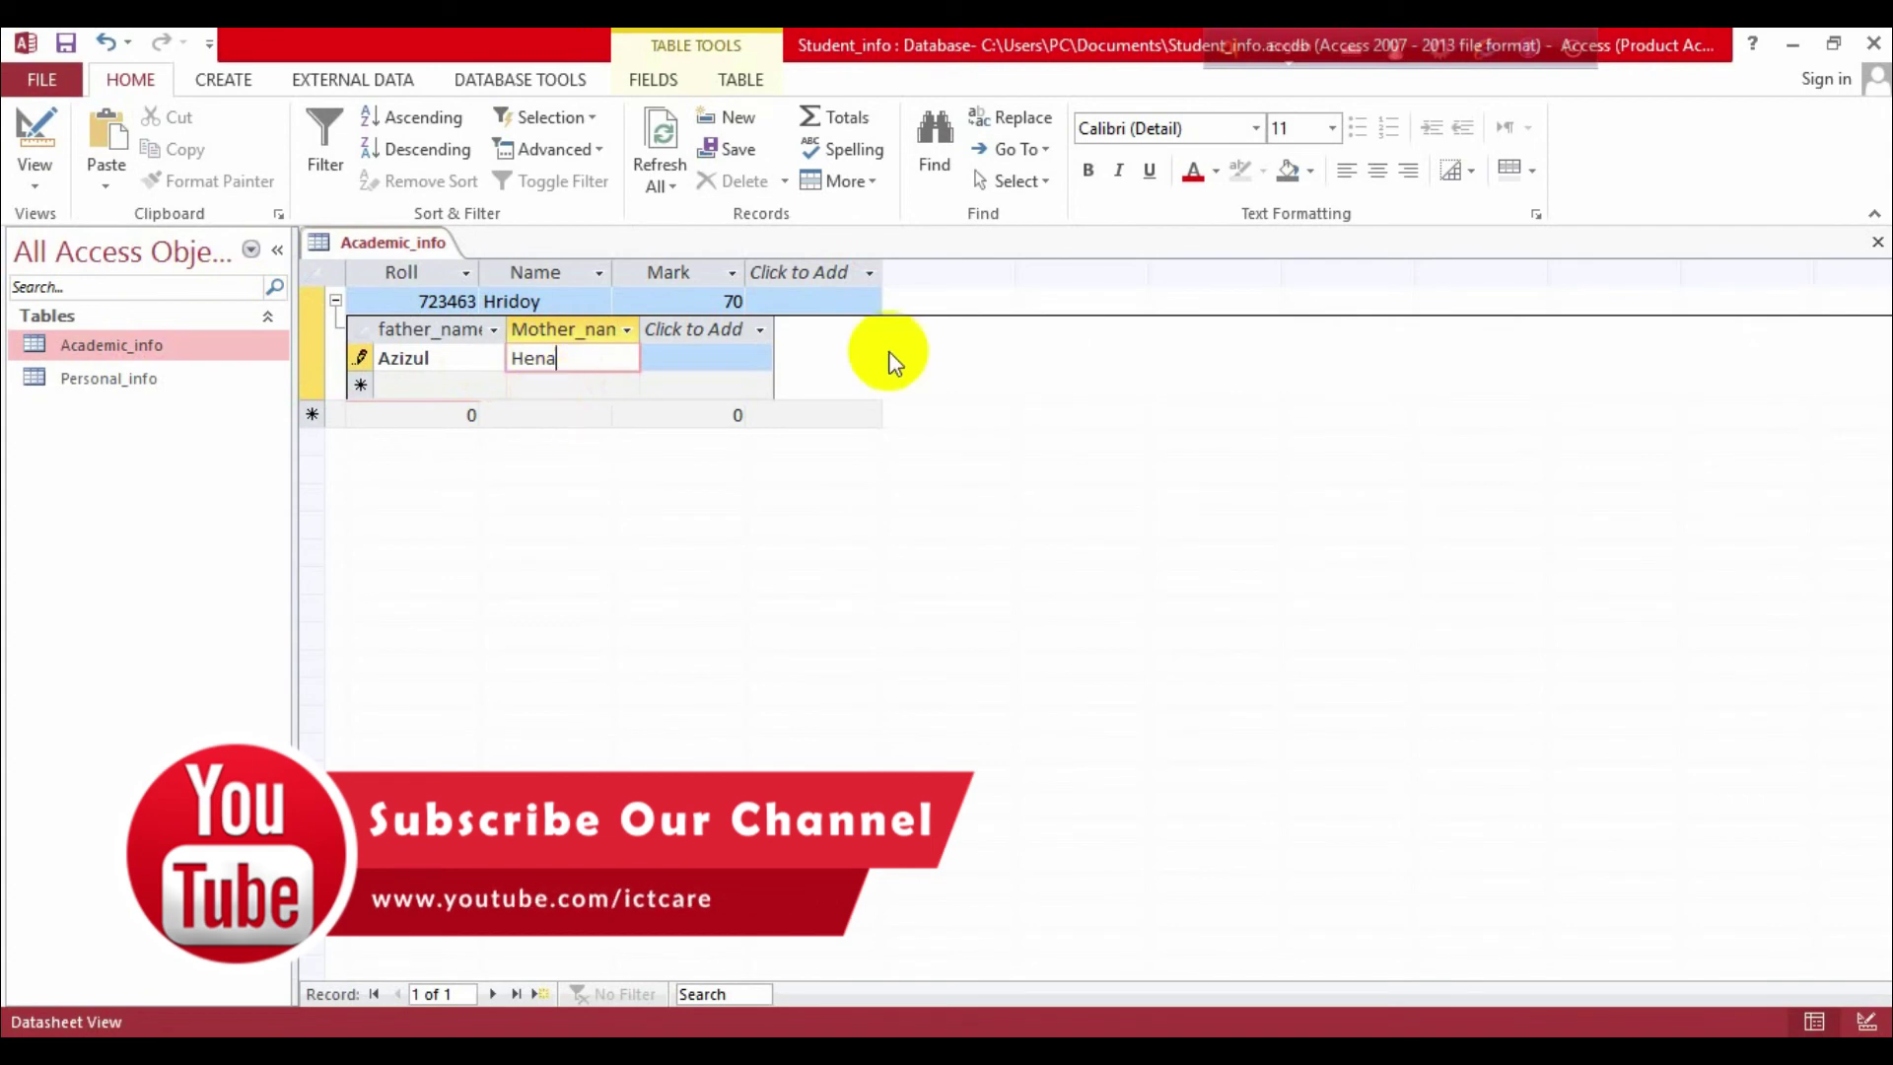
pyautogui.click(1877, 242)
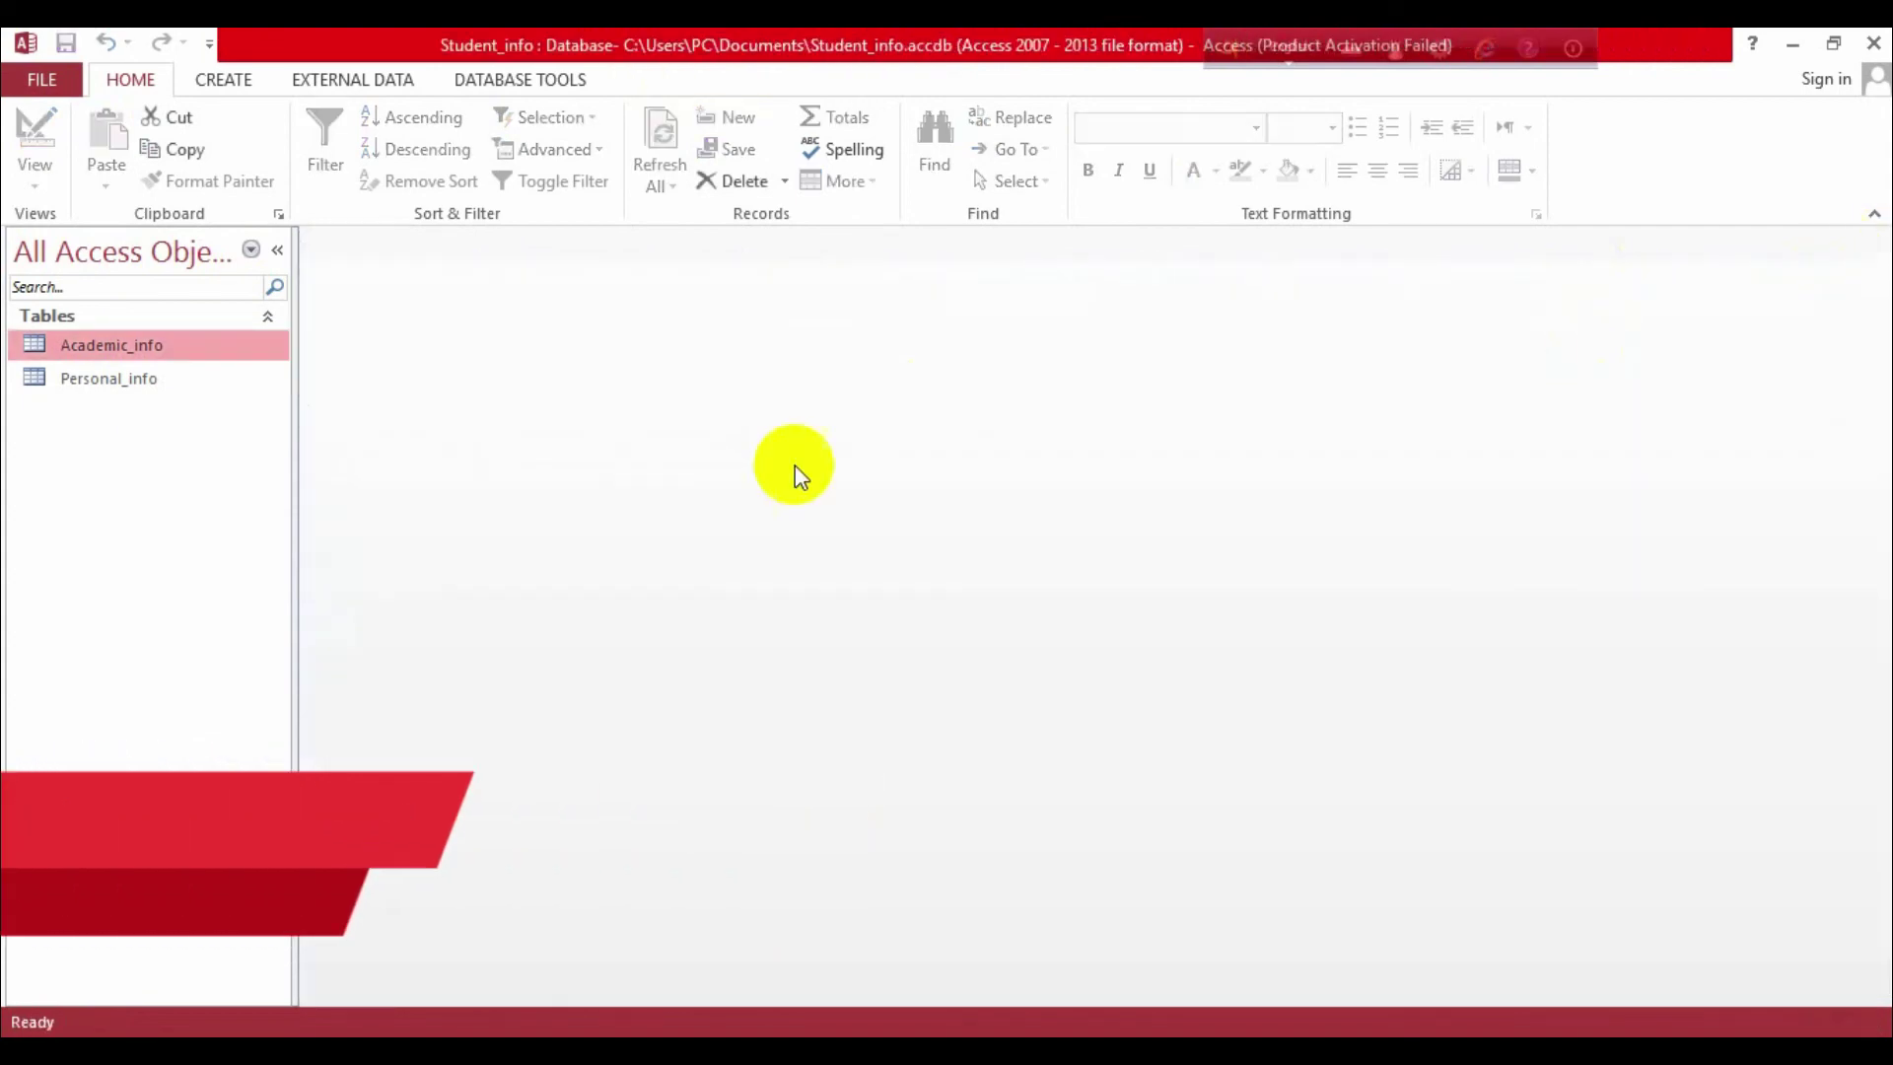
# - Check the Academic_info record, then verify the parent names in the Personal_info table
pyautogui.doubleClick(132, 341)
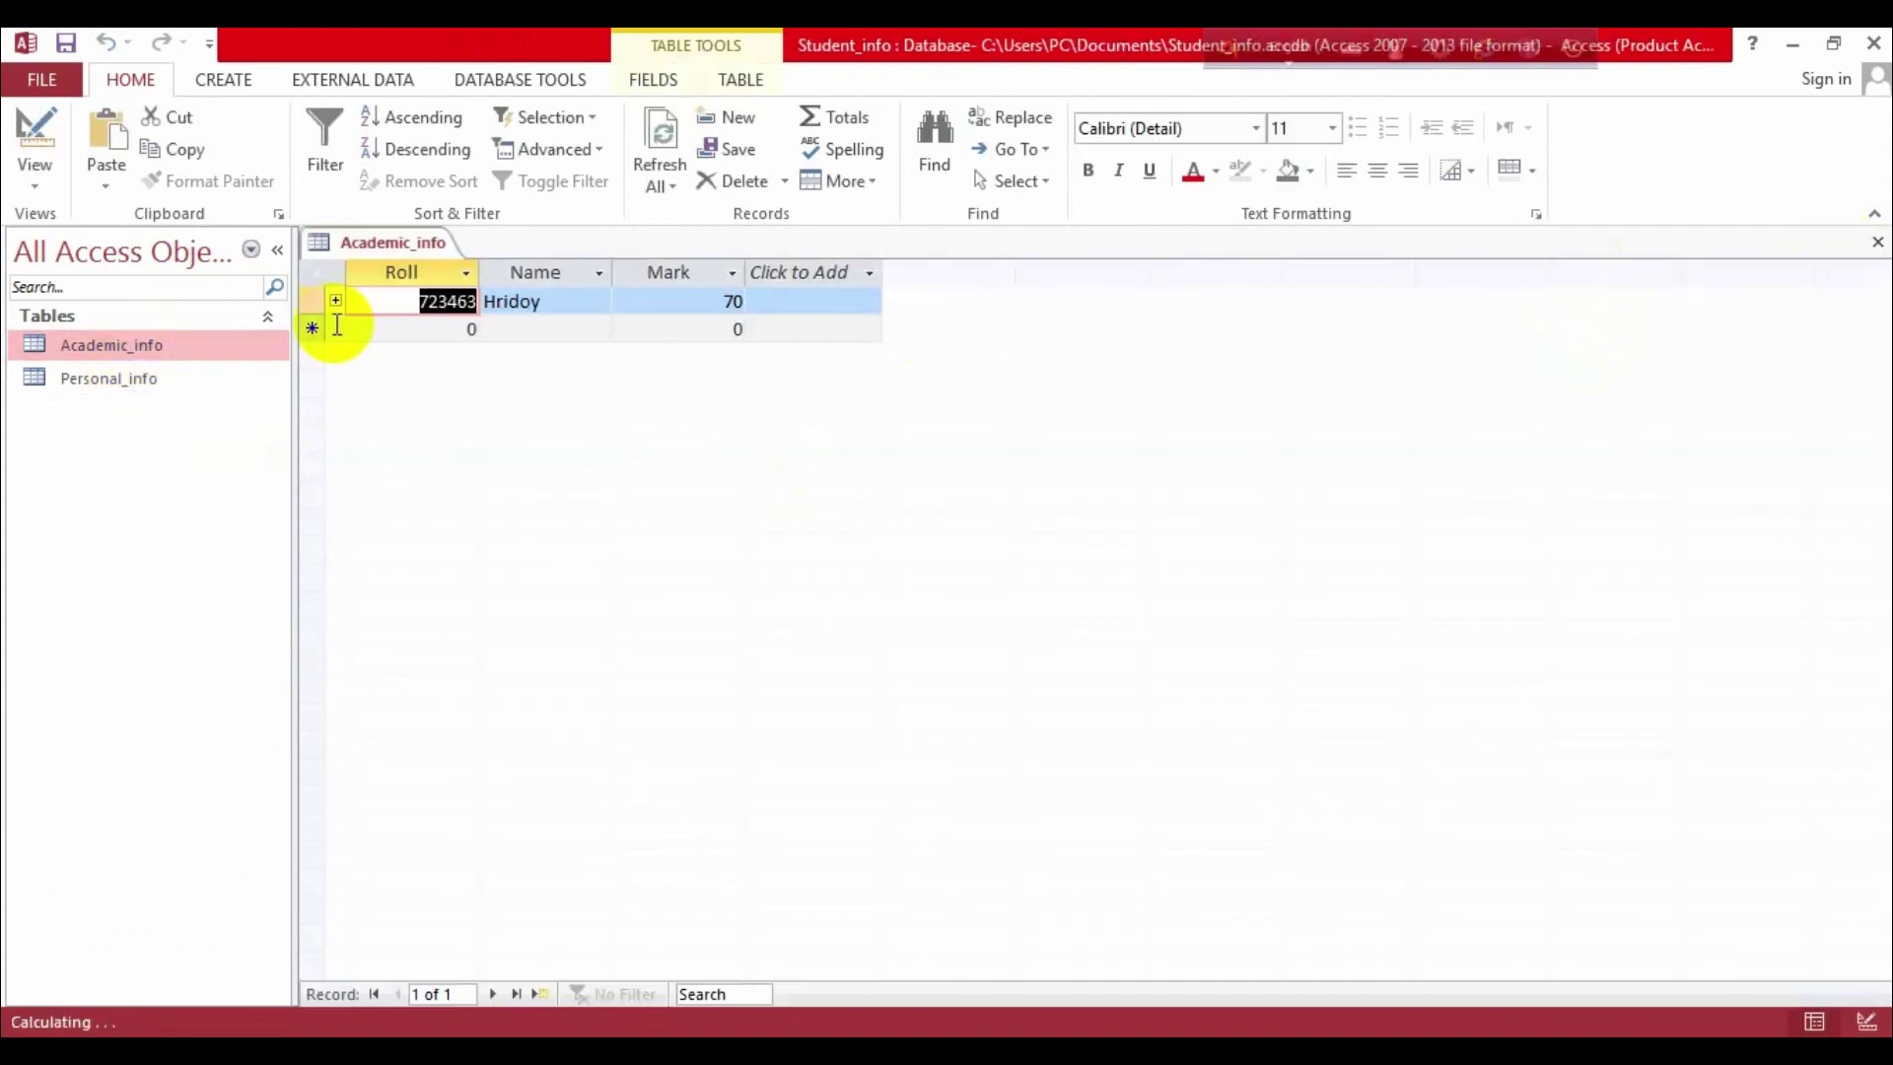
pyautogui.doubleClick(473, 308)
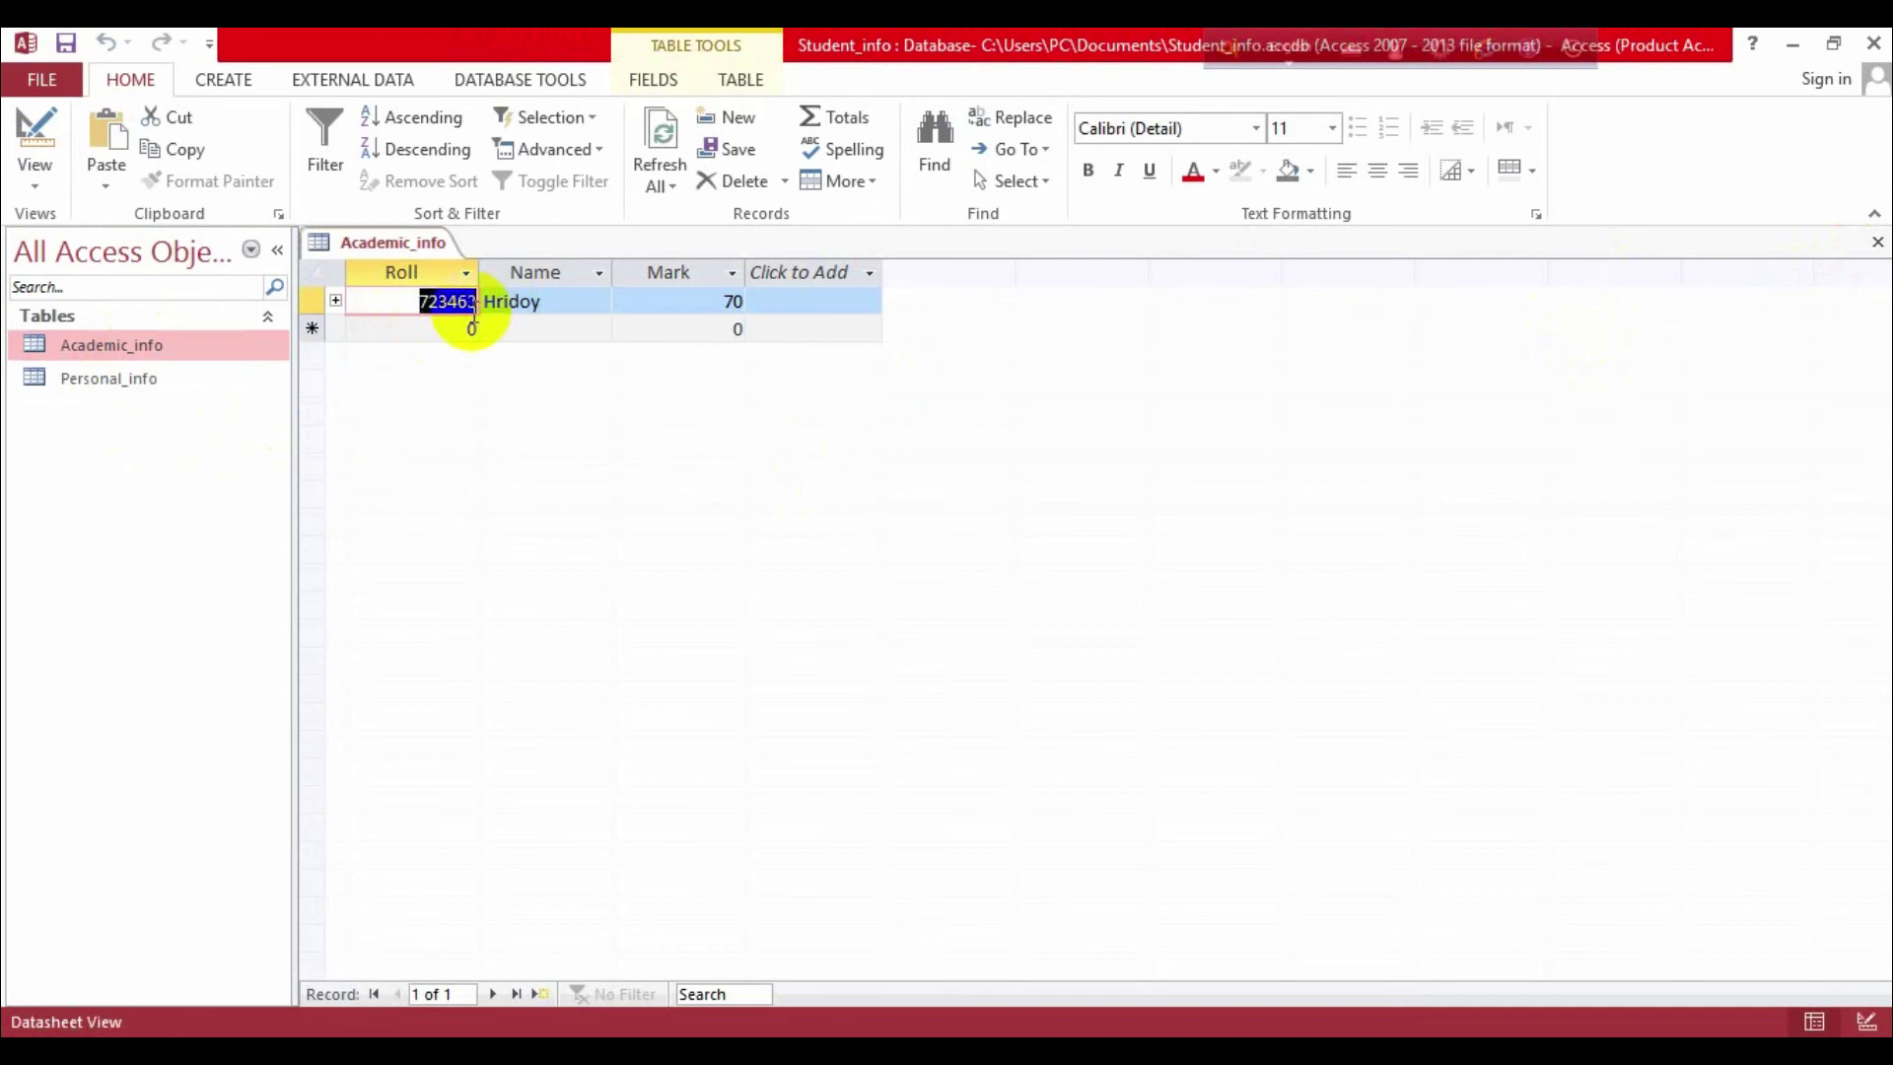
pyautogui.click(1877, 241)
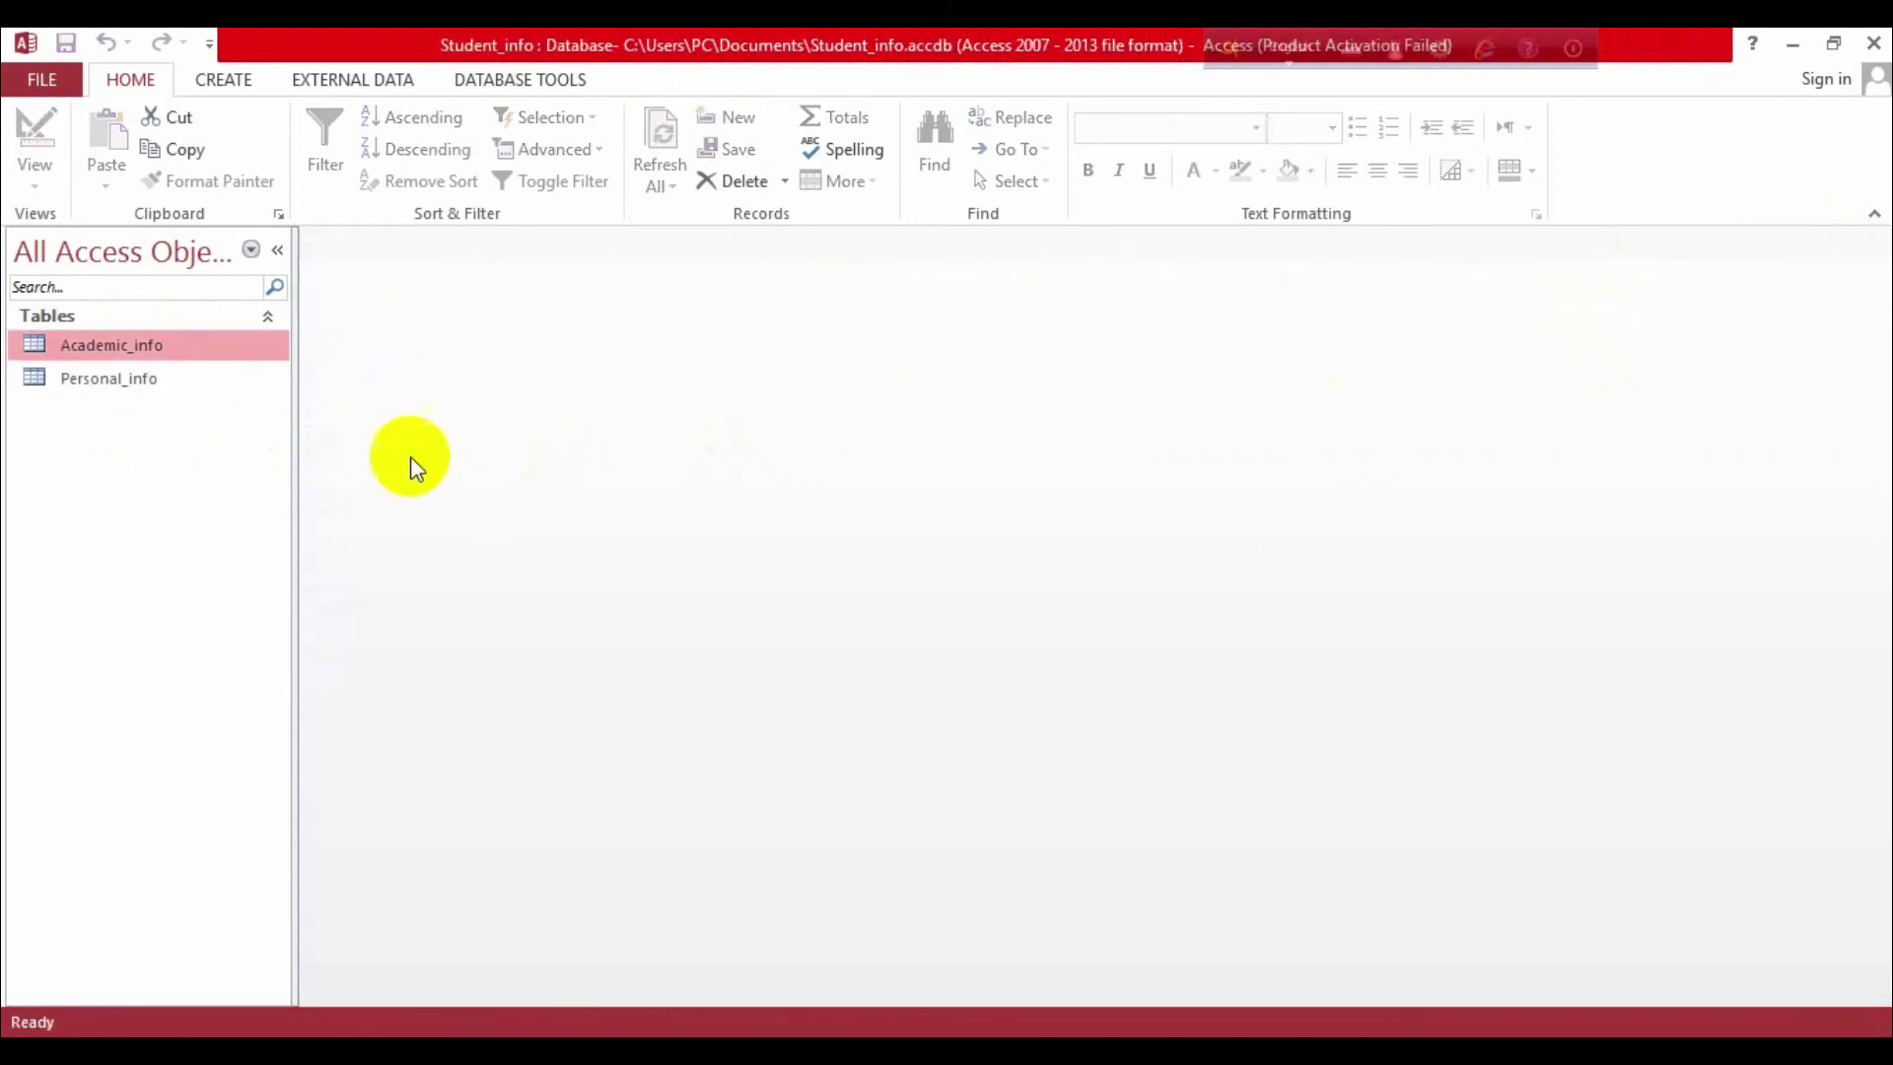
pyautogui.doubleClick(156, 383)
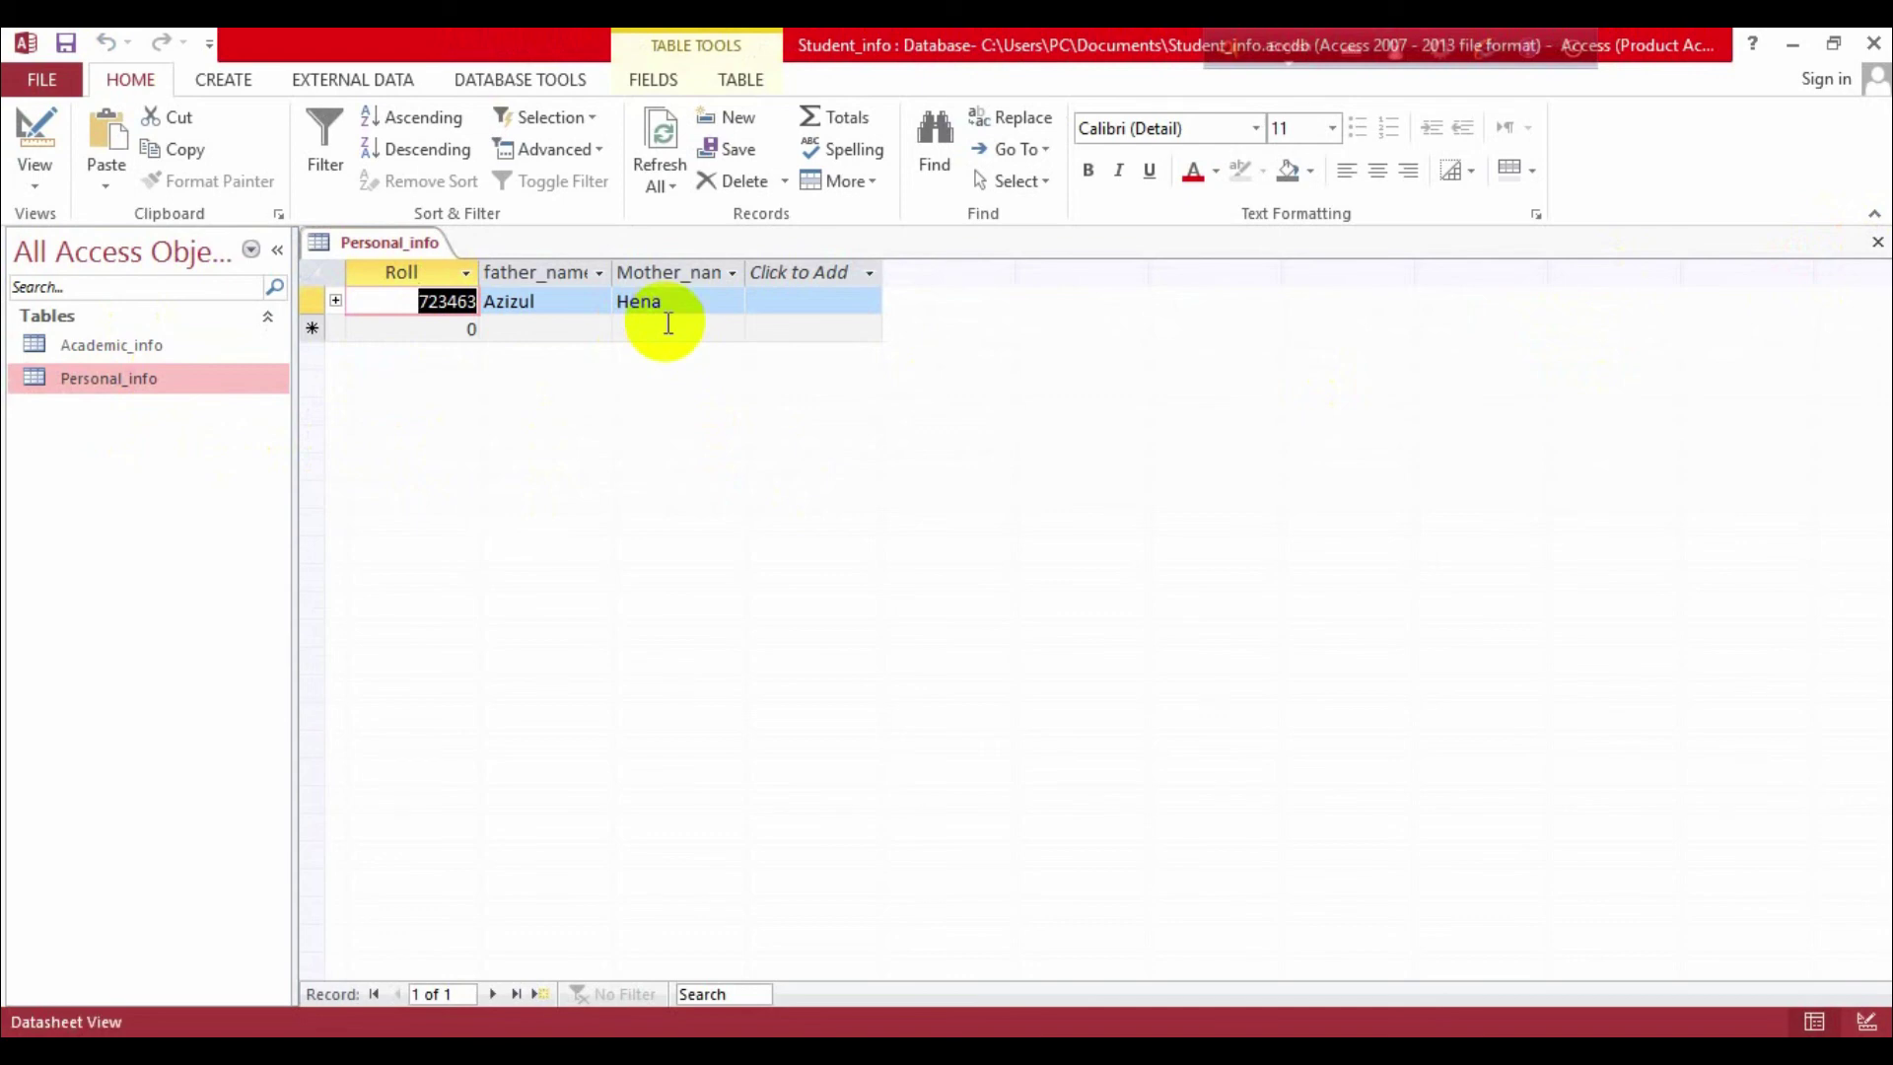
pyautogui.click(1877, 242)
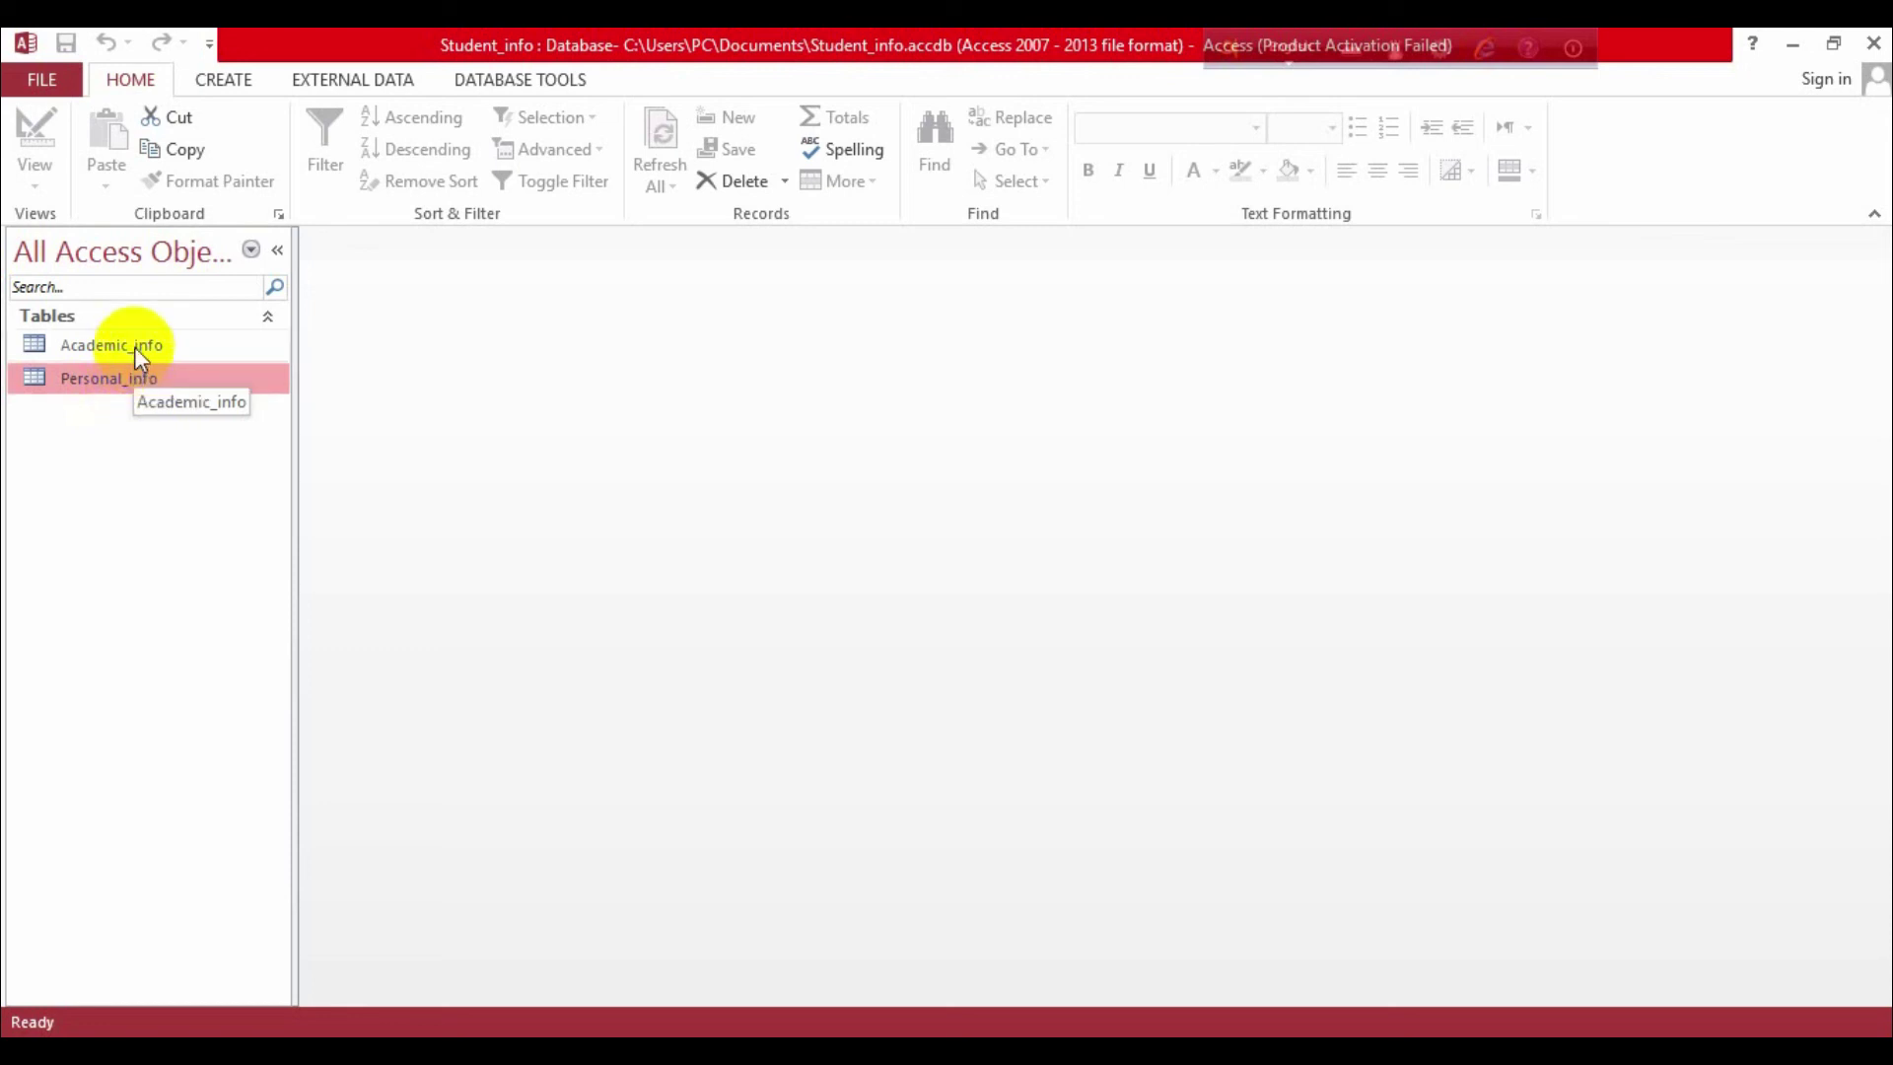
# - Reopen Academic_info and expand, then collapse, the student record's Personal_info subdatasheet
pyautogui.doubleClick(135, 346)
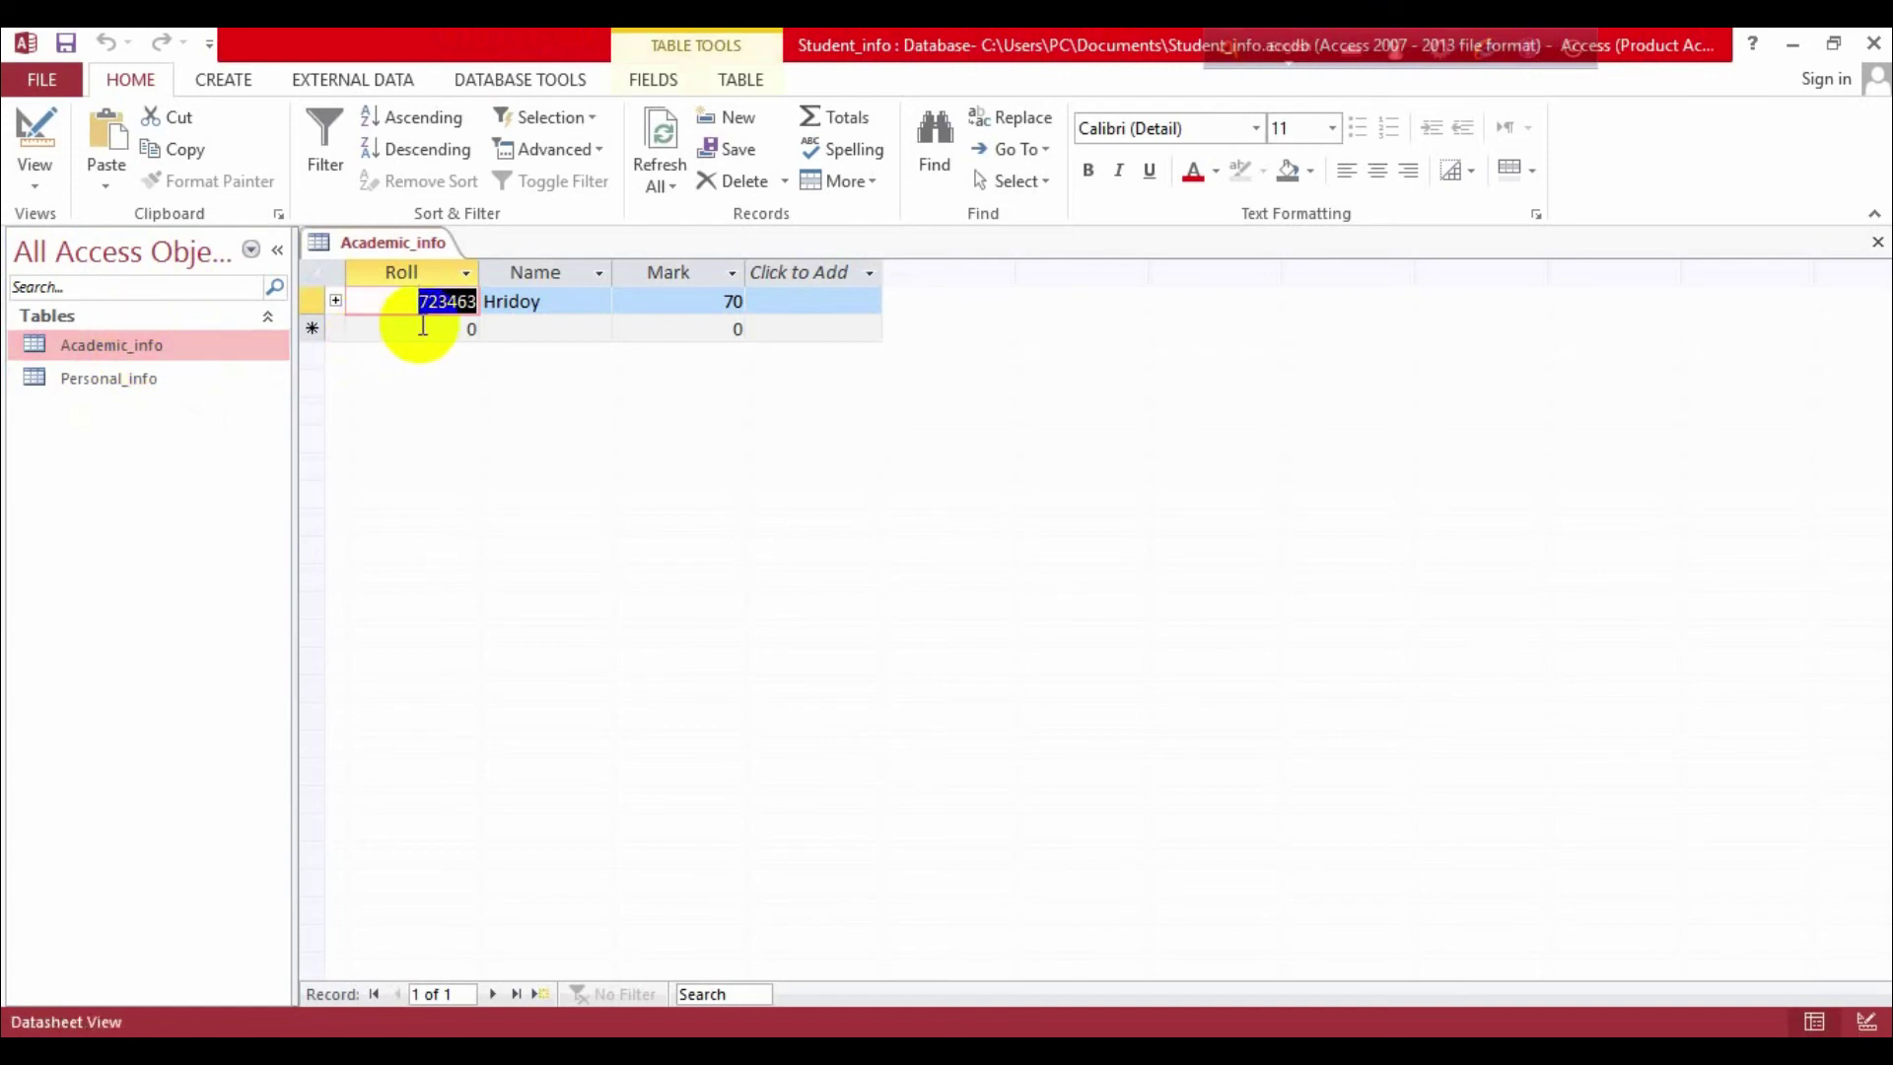
pyautogui.click(336, 300)
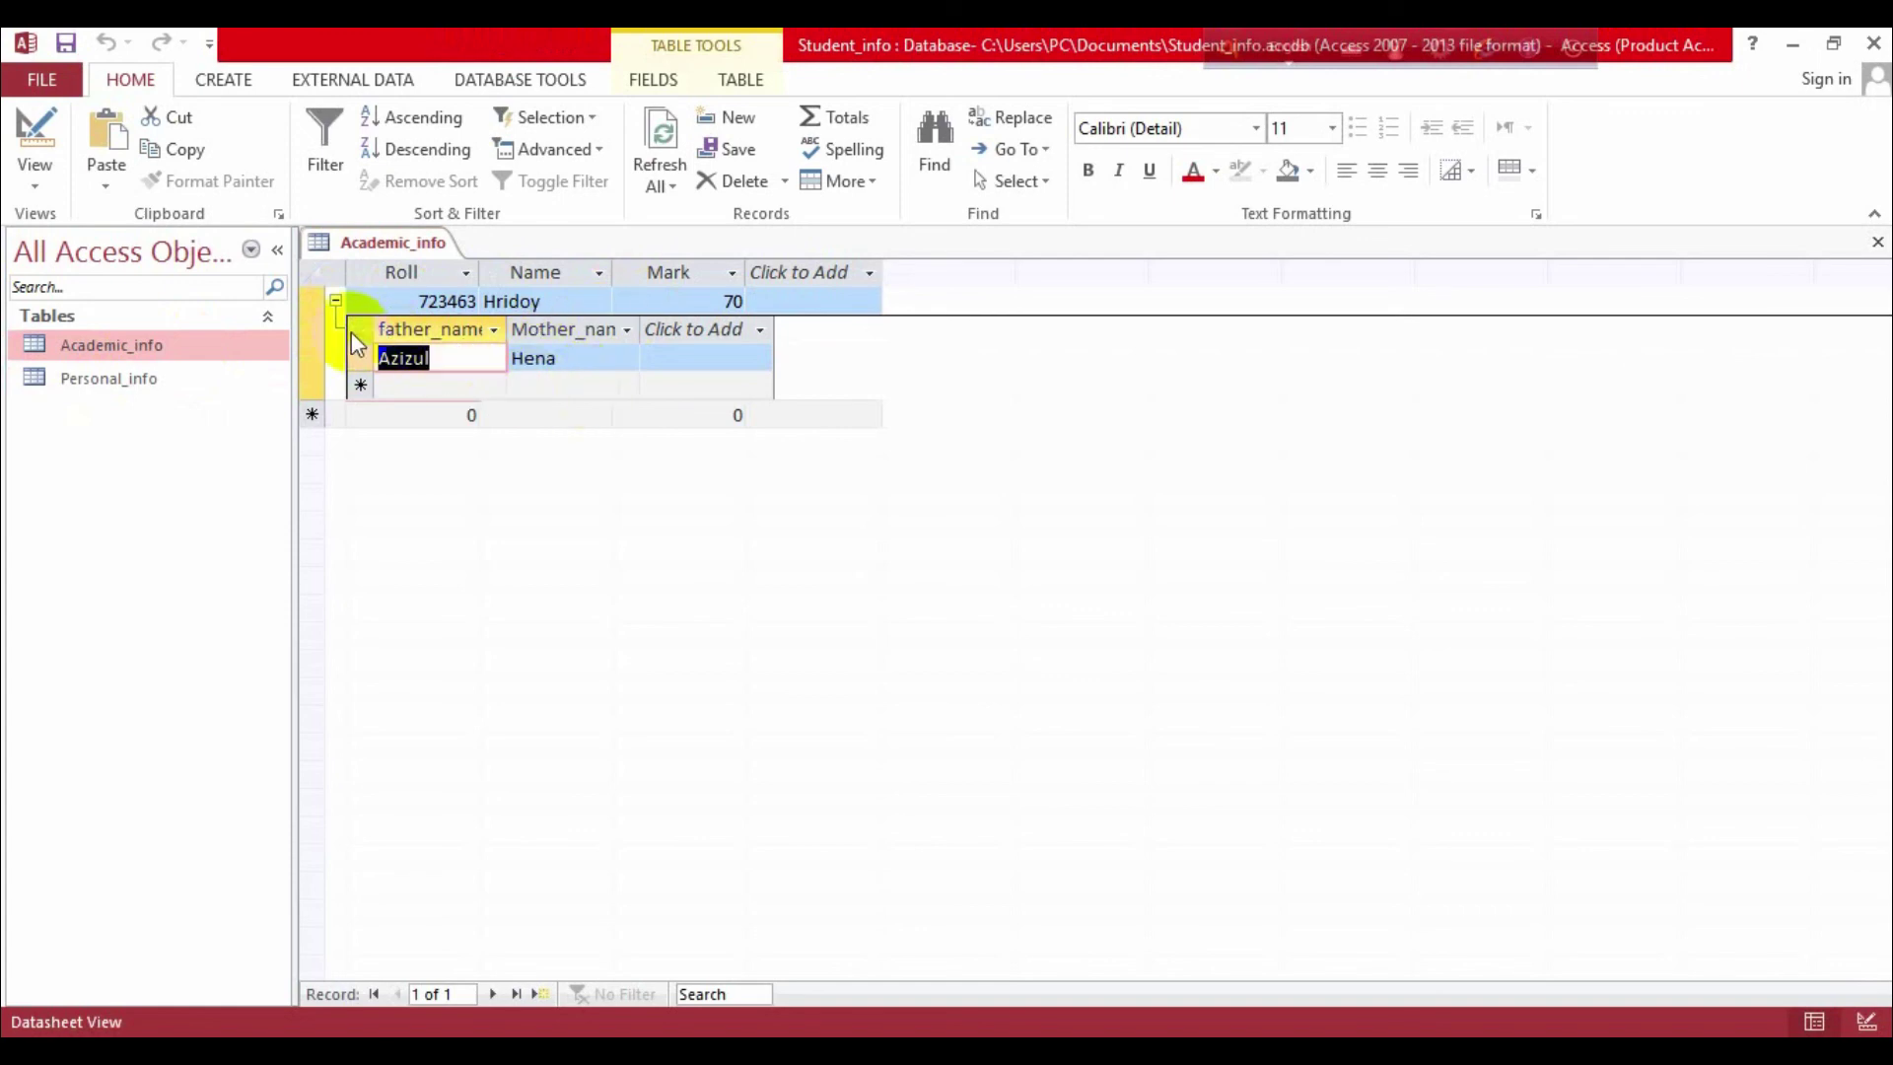
pyautogui.click(336, 301)
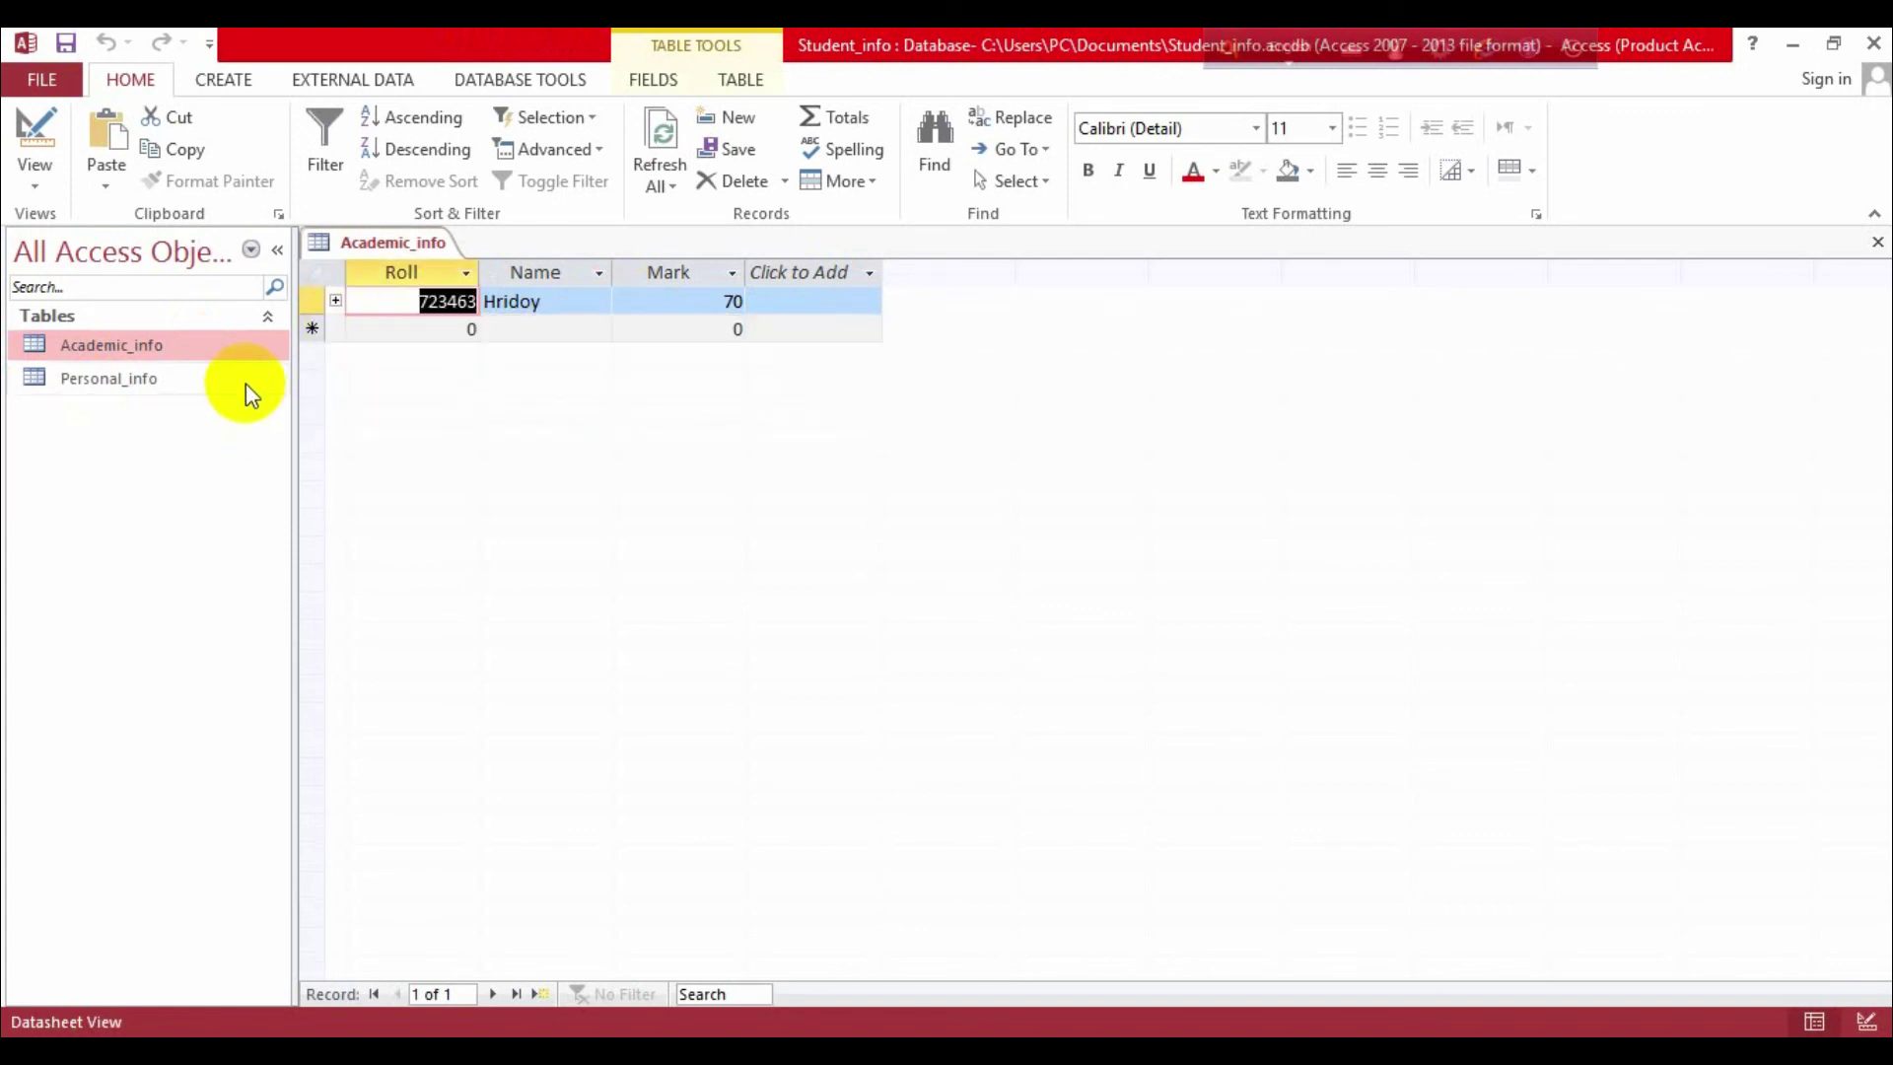